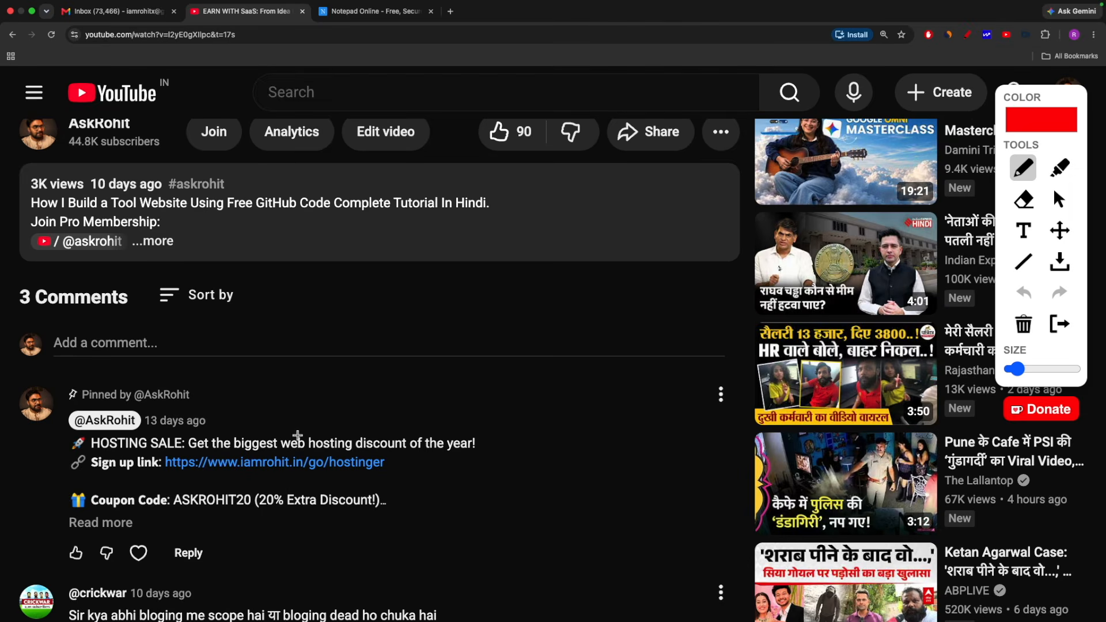
# Underline the Hostinger sign-up link in the pinned comment, clear the annotation, and open that link
pyautogui.moveTo(168, 487); pyautogui.dragTo(458, 482)
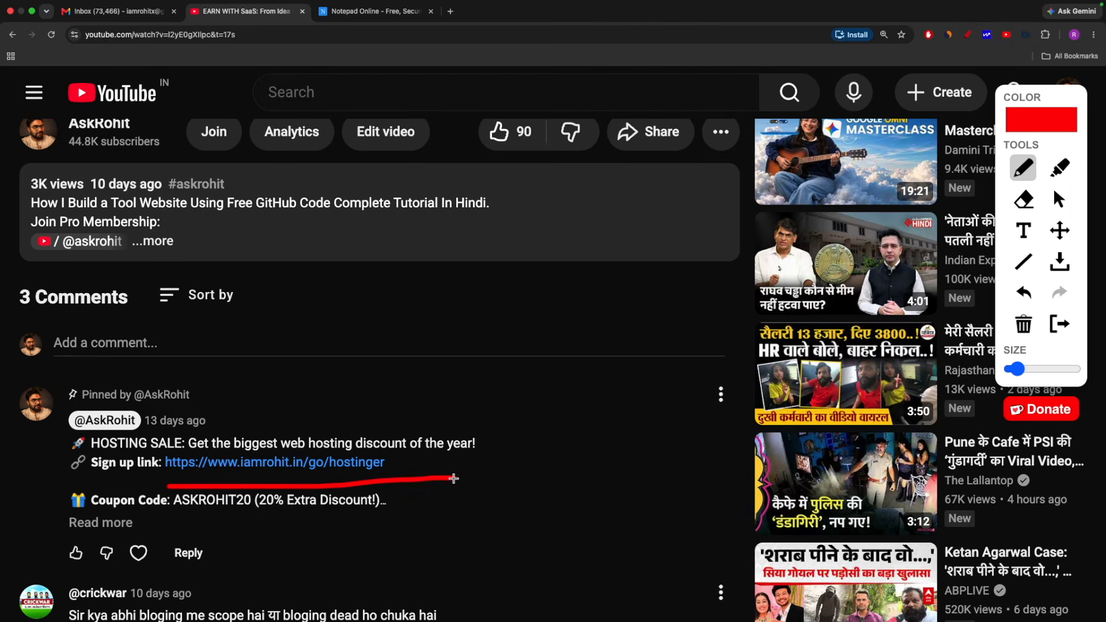
pyautogui.press('Escape')
pyautogui.click(282, 465)
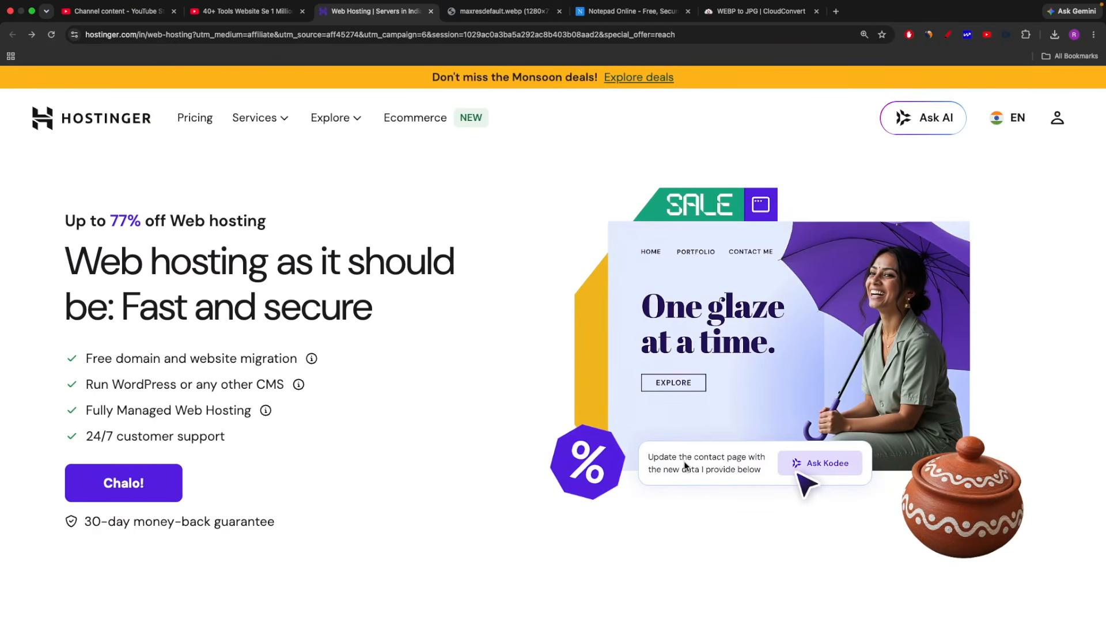
# Compare the Single, Premium, Business and Cloud Startup hosting plans by price, storage and included features
pyautogui.scroll(-10, 686, 465)
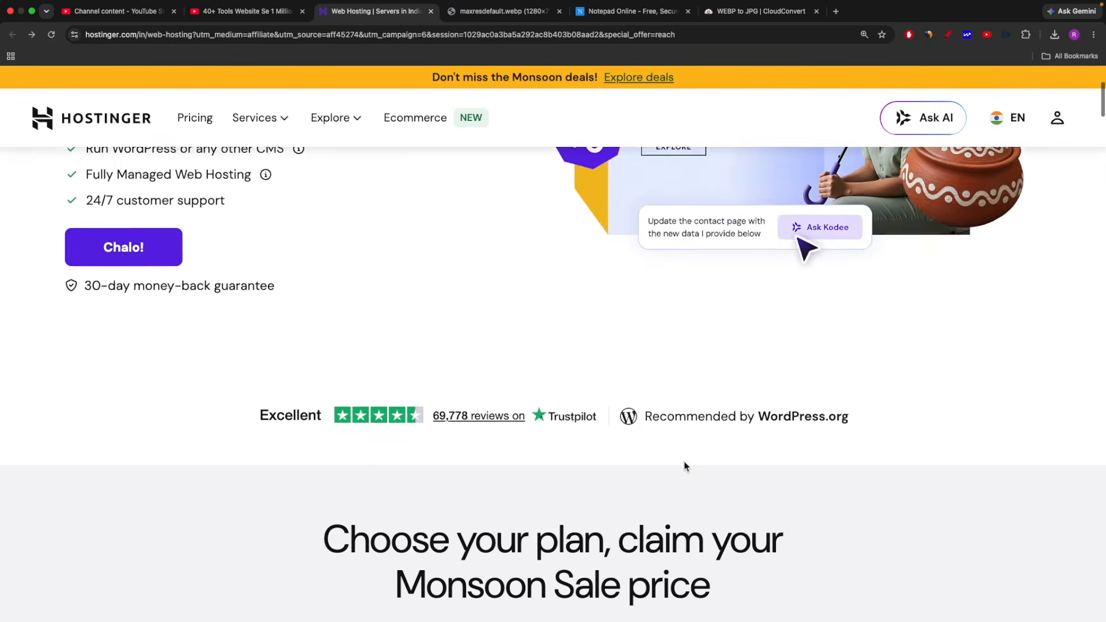
pyautogui.scroll(-1, 685, 461)
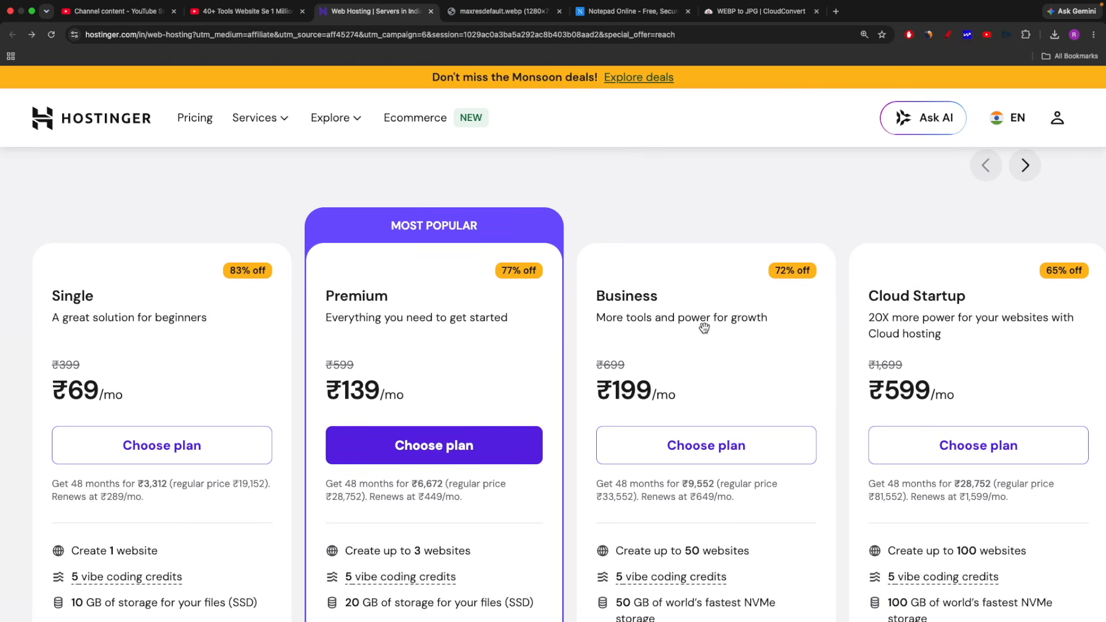
pyautogui.scroll(-2, 782, 334)
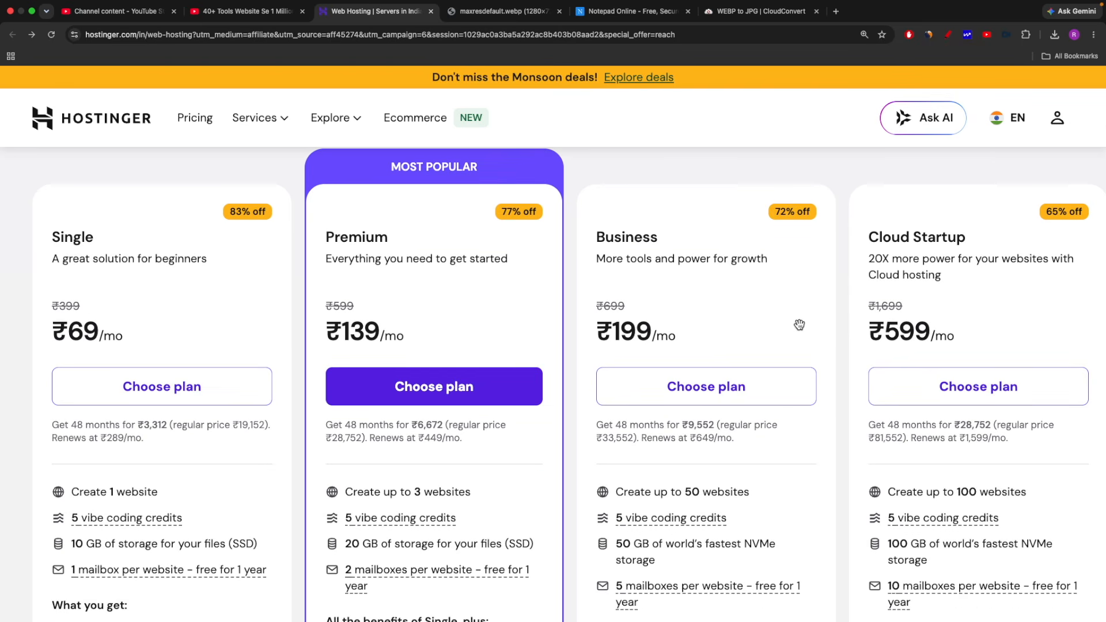
pyautogui.scroll(-1, 800, 325)
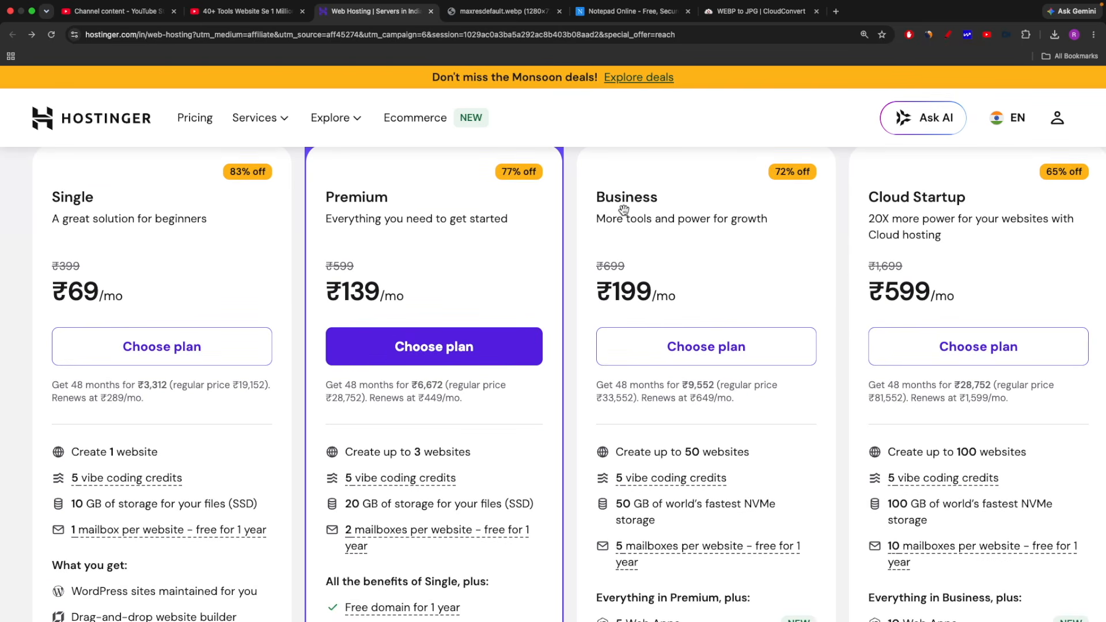
pyautogui.scroll(-5, 762, 280)
pyautogui.scroll(-4, 763, 281)
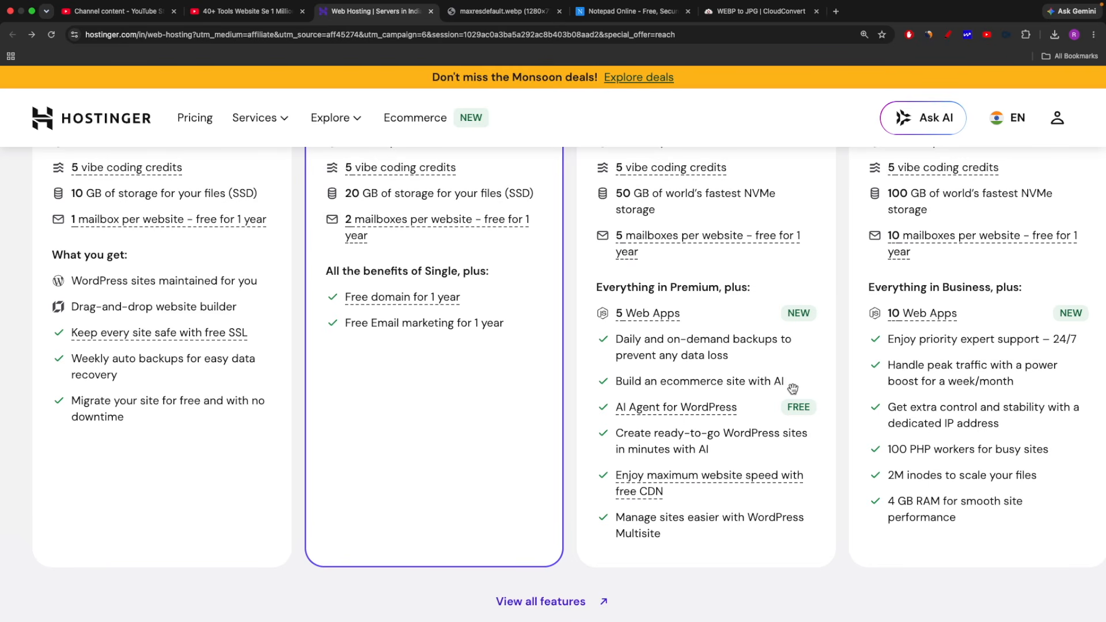
pyautogui.scroll(5, 742, 372)
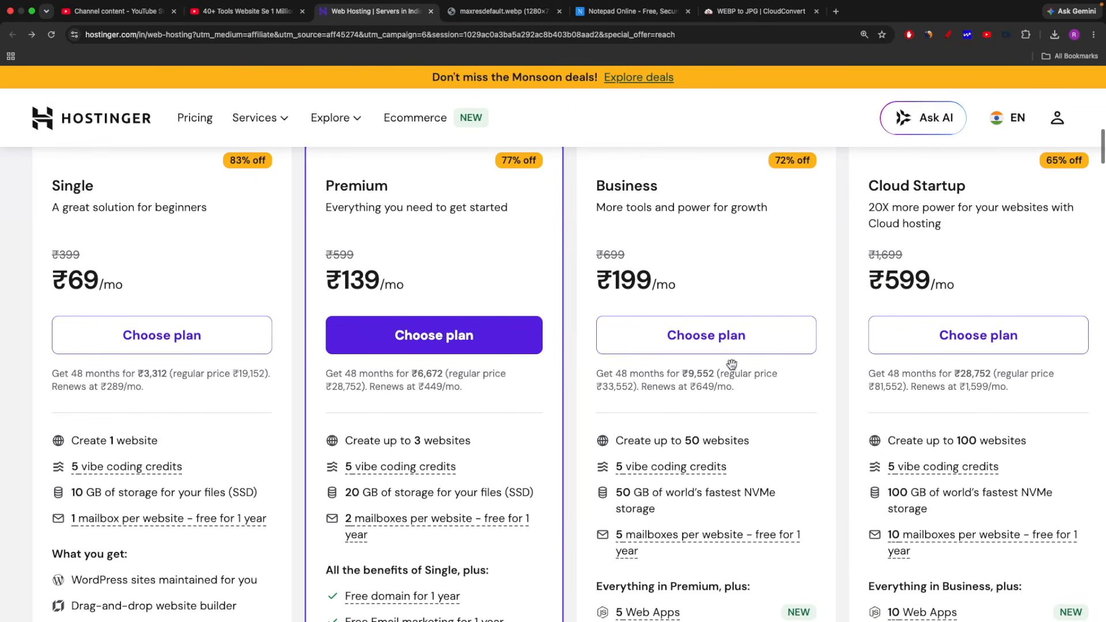
pyautogui.scroll(-6, 772, 392)
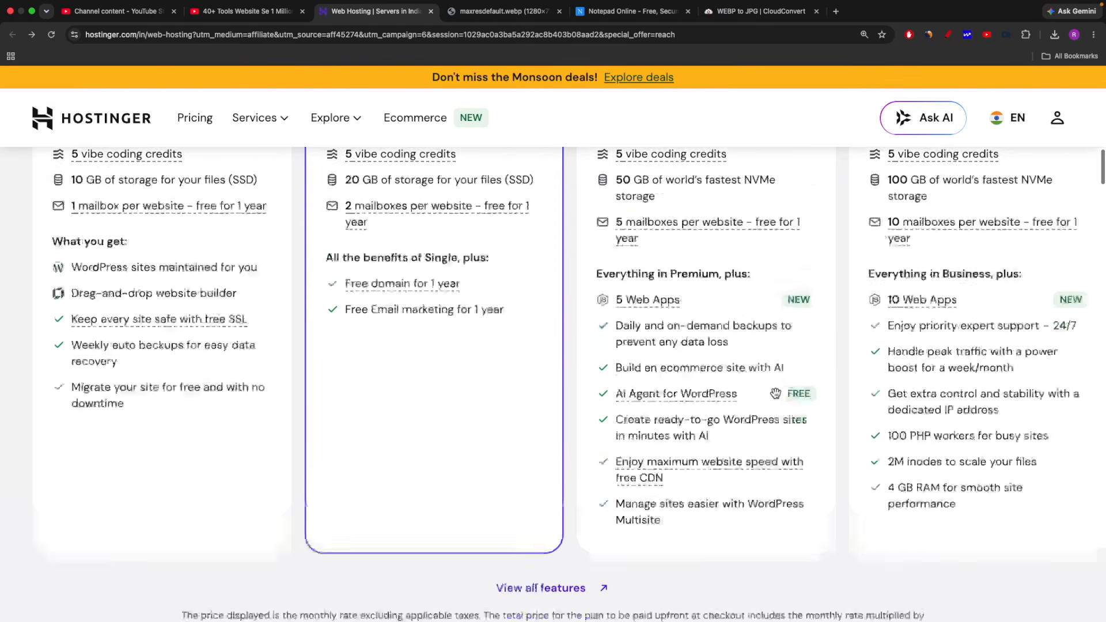
pyautogui.scroll(5, 658, 379)
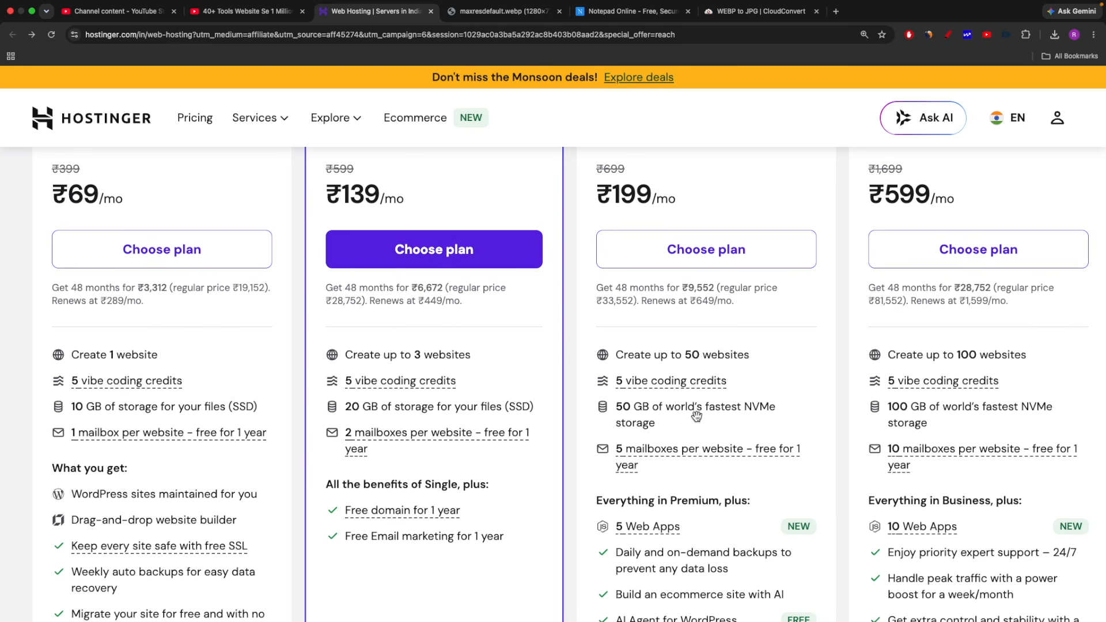
pyautogui.scroll(3, 697, 417)
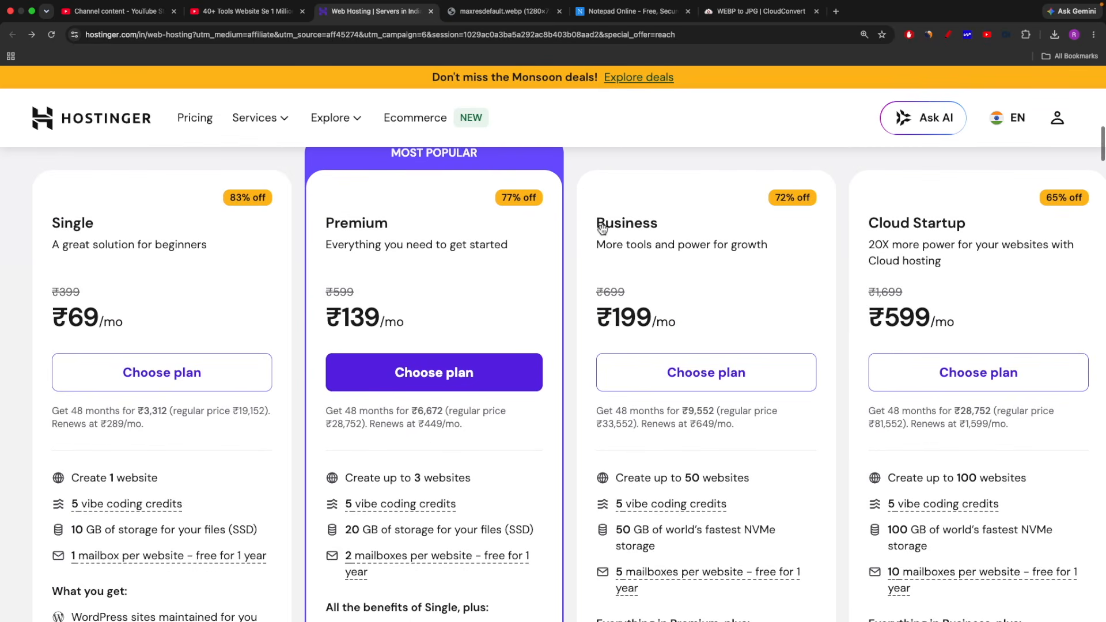
# Choose the Business hosting plan and apply the coupon code ASKROHIT20 in the cart
pyautogui.click(693, 375)
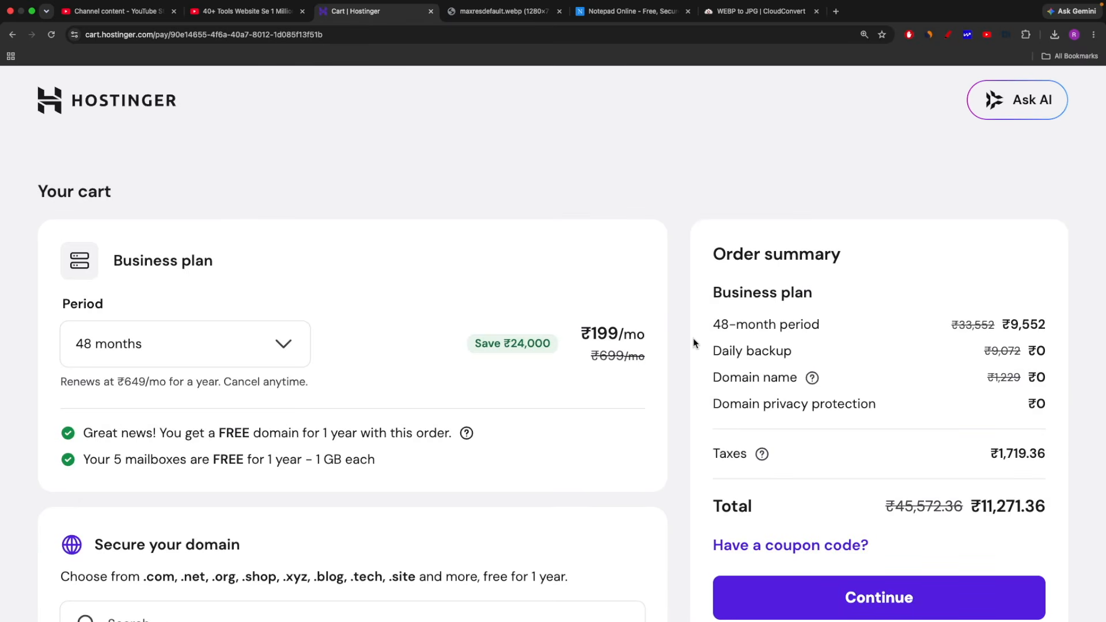
pyautogui.scroll(-2, 695, 344)
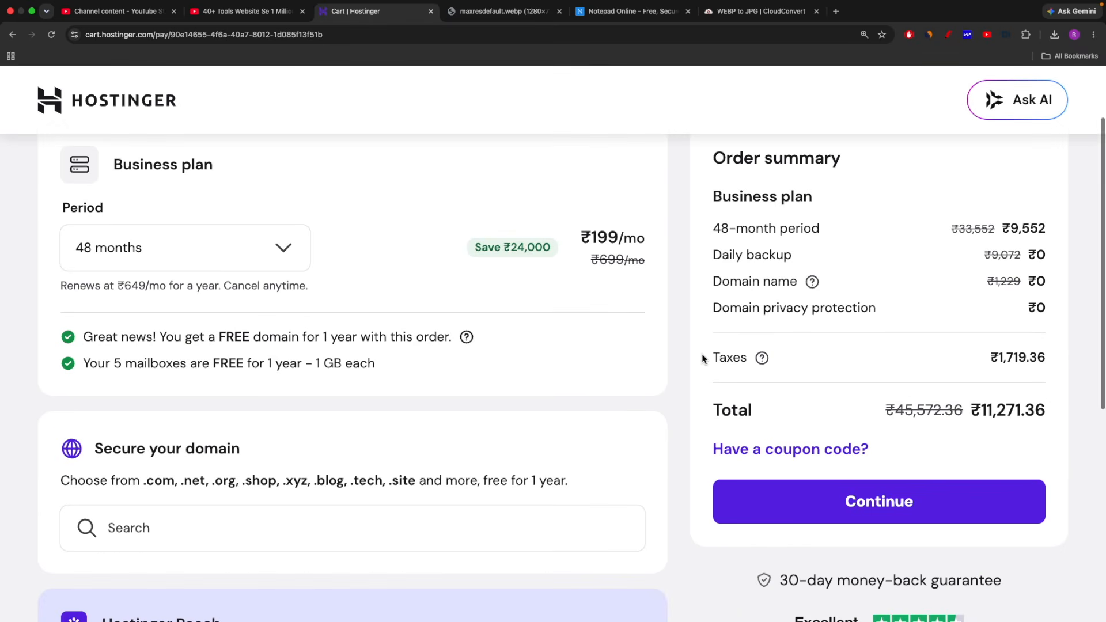
pyautogui.click(779, 450)
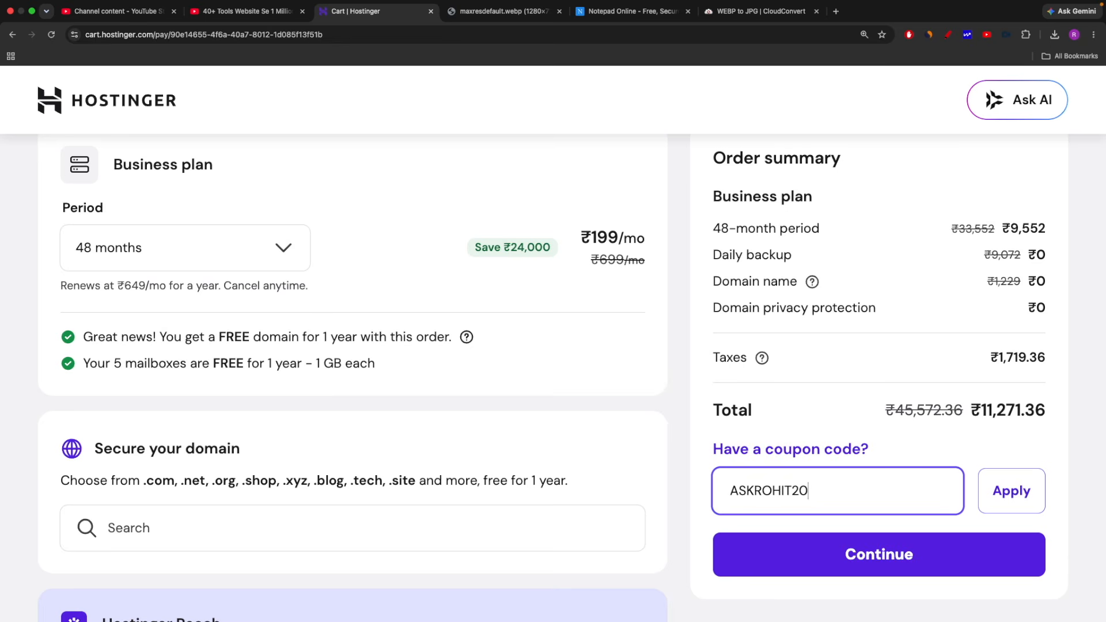
pyautogui.click(1016, 492)
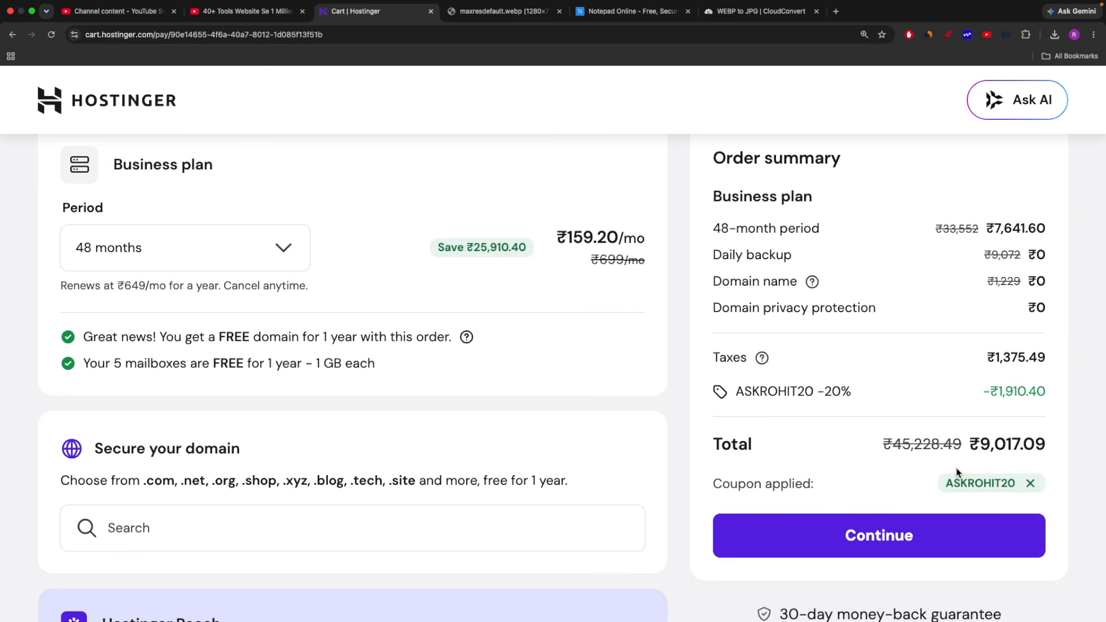
# Examine the coupon discount line in the order summary
pyautogui.moveTo(854, 392); pyautogui.dragTo(818, 392)
pyautogui.click(816, 375)
pyautogui.scroll(1, 822, 374)
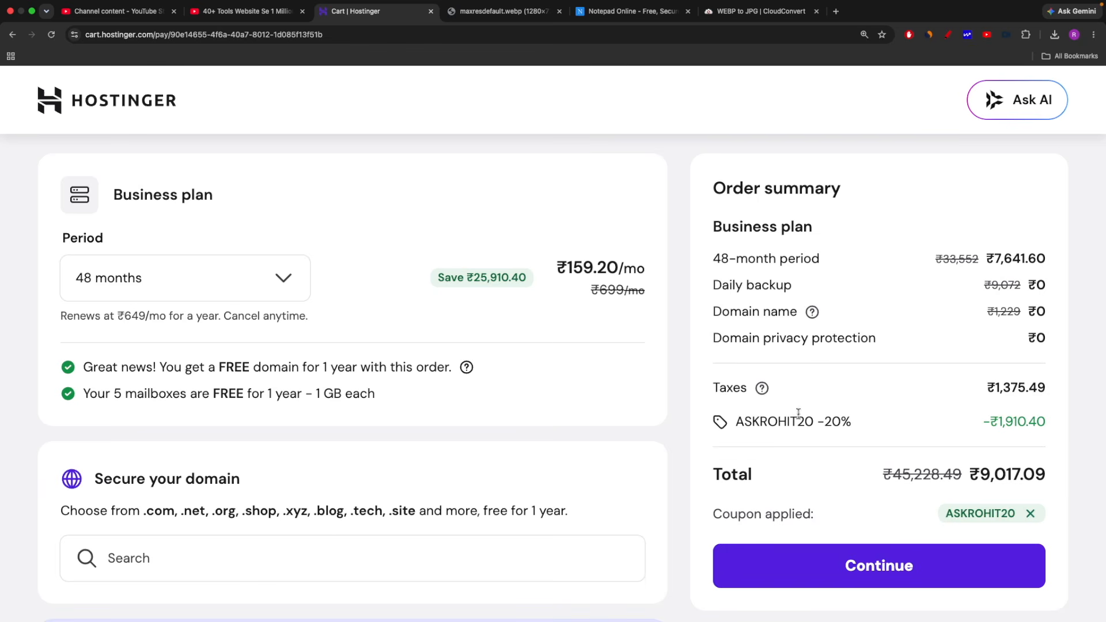
pyautogui.moveTo(737, 422); pyautogui.dragTo(819, 422)
pyautogui.click(818, 422)
# Set the Business plan's period to 24 months and check the coupon line in the order summary
pyautogui.click(123, 278)
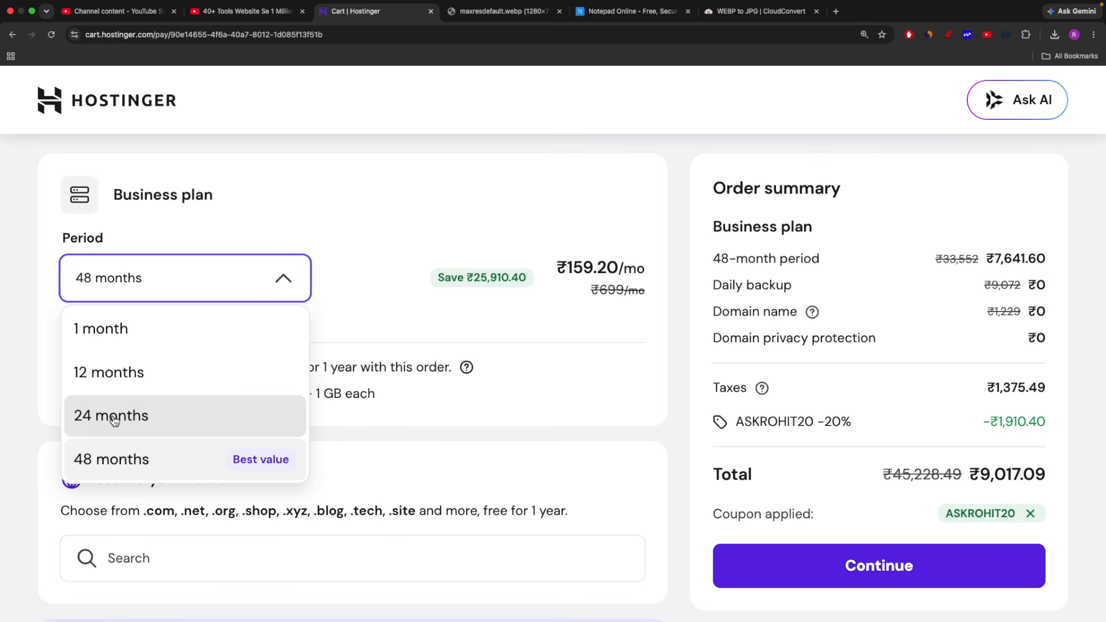
pyautogui.click(113, 420)
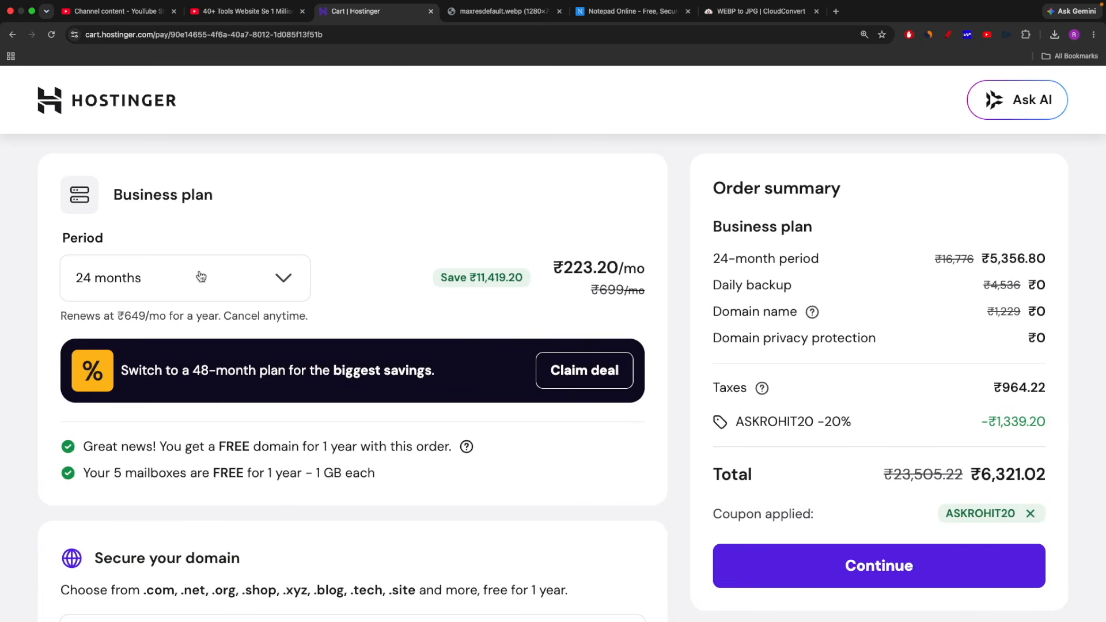
pyautogui.click(281, 279)
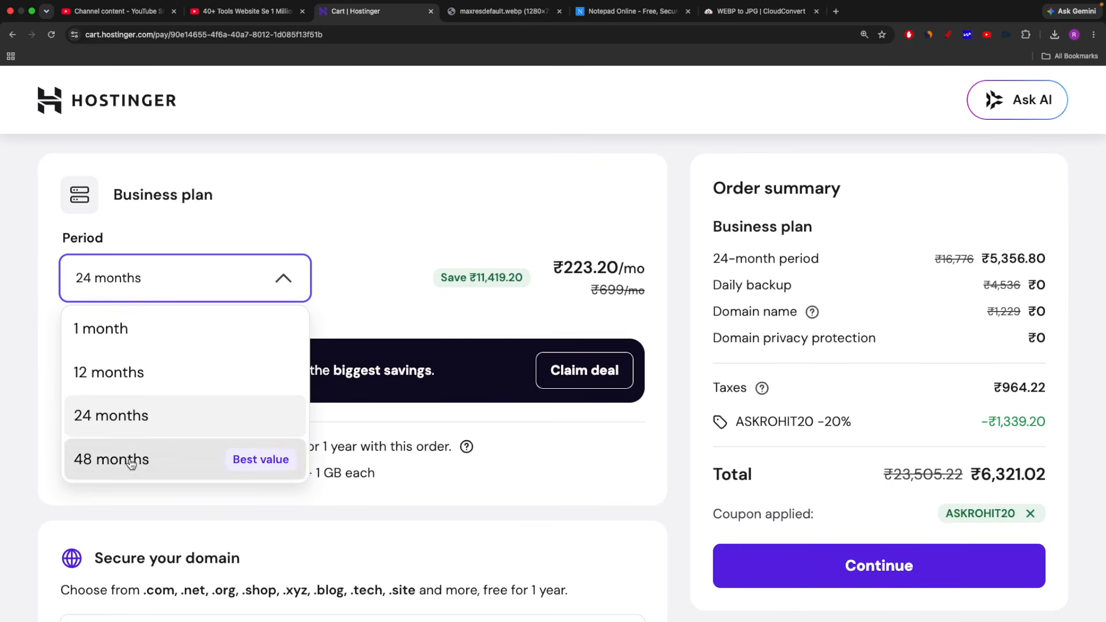
pyautogui.click(695, 402)
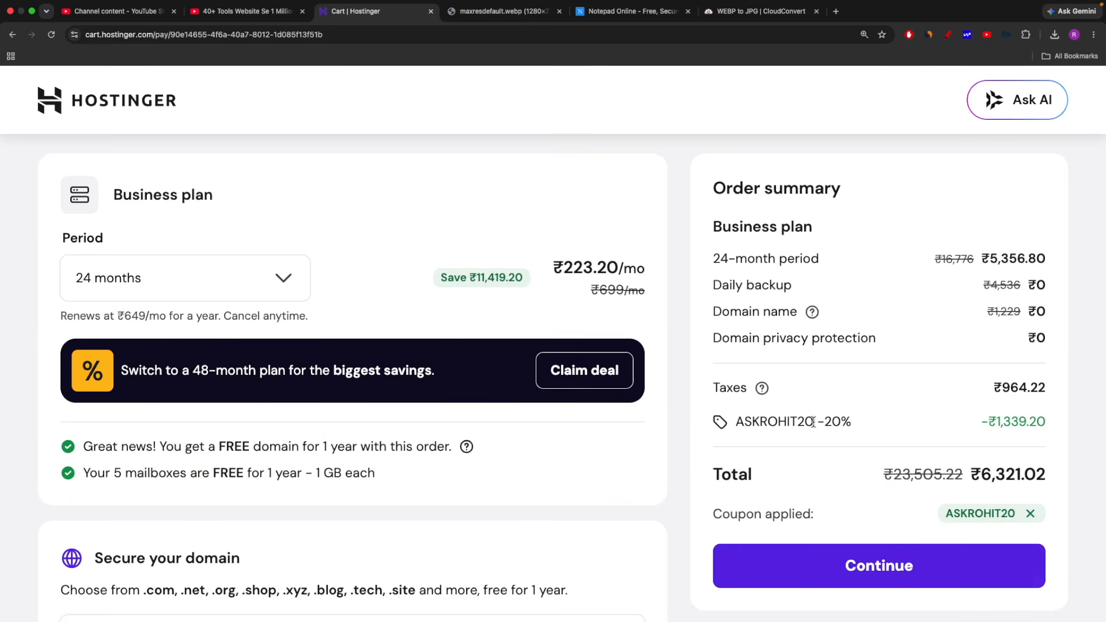
pyautogui.moveTo(864, 427); pyautogui.dragTo(818, 423)
pyautogui.click(819, 423)
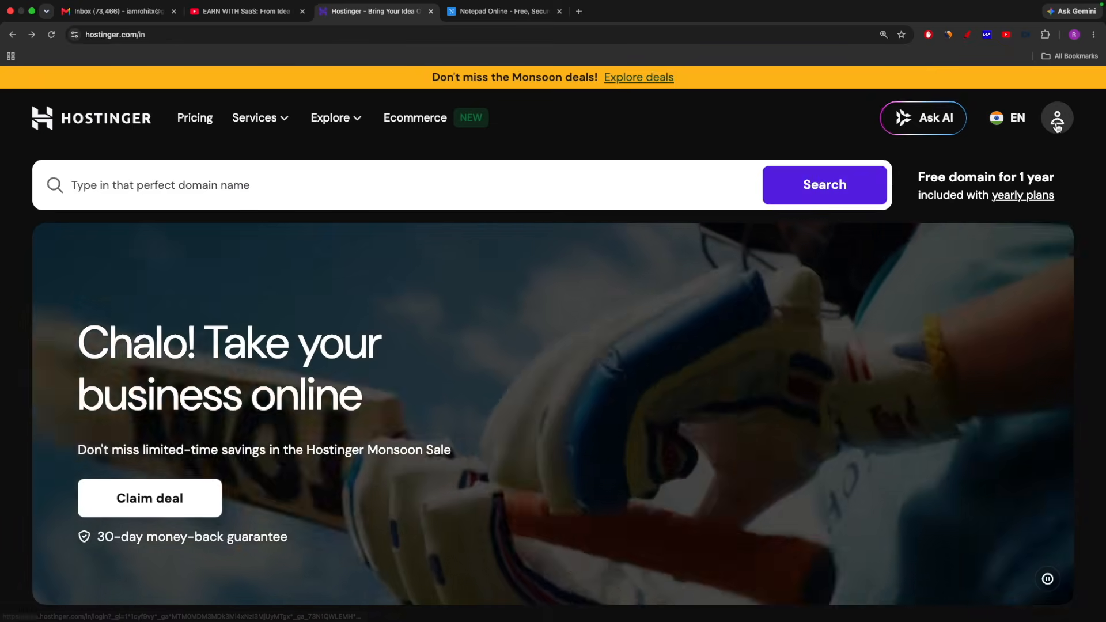
# Log in to the Hostinger account with the account e-mail address and password
pyautogui.click(1057, 121)
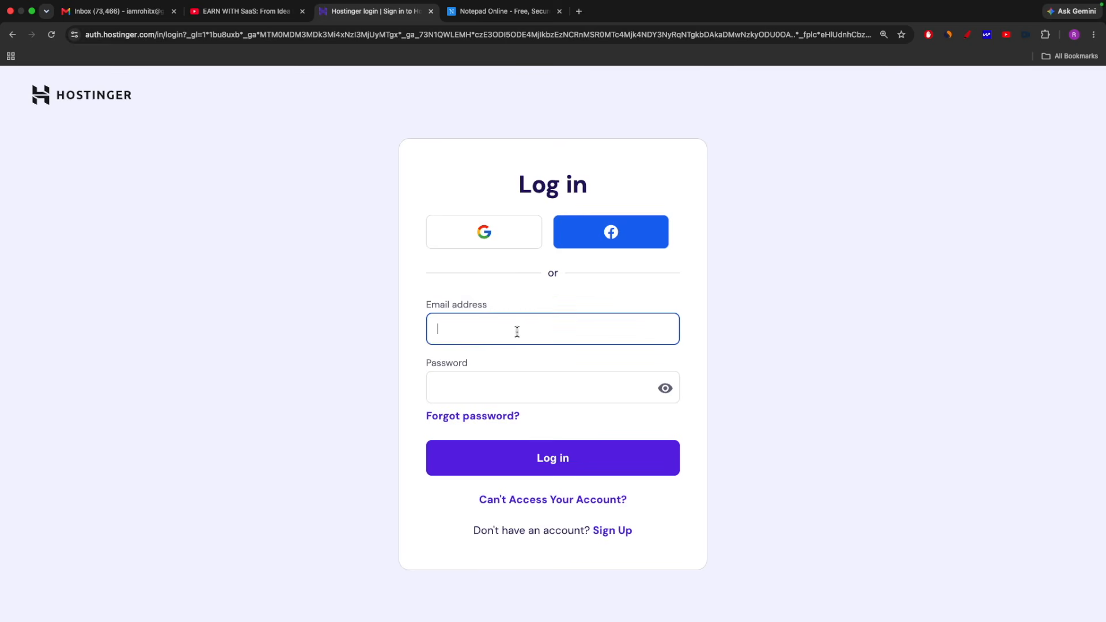
pyautogui.press('Tab')
pyautogui.write('••••••••')
pyautogui.press('Return')
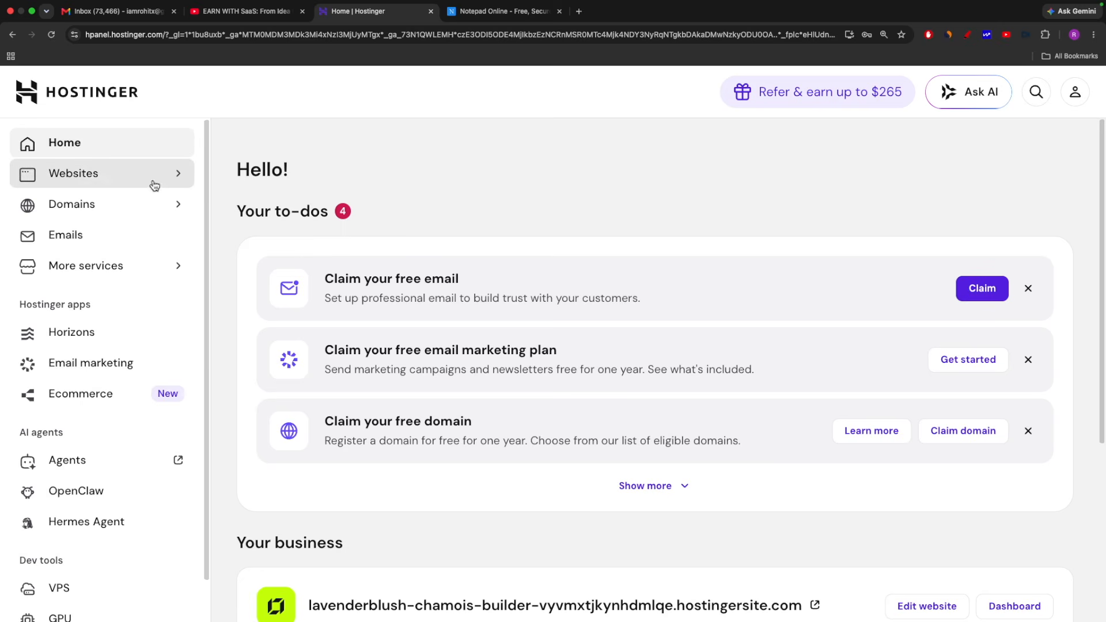
# Show all websites in the account and add a new one to the Business plan with Hostinger Website Builder
pyautogui.click(69, 174)
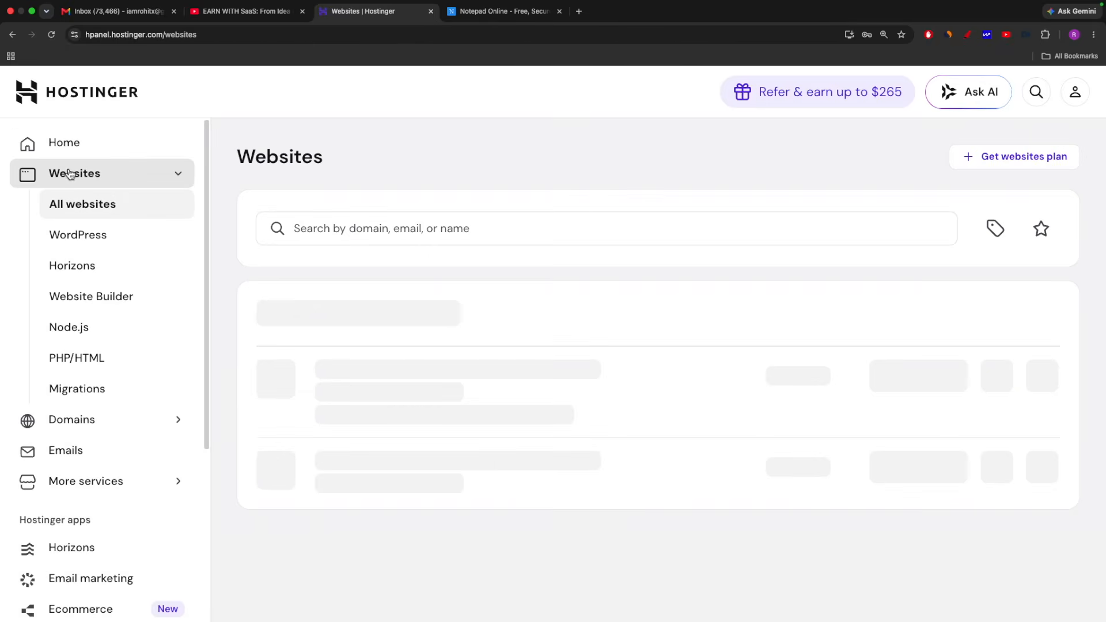
pyautogui.click(93, 210)
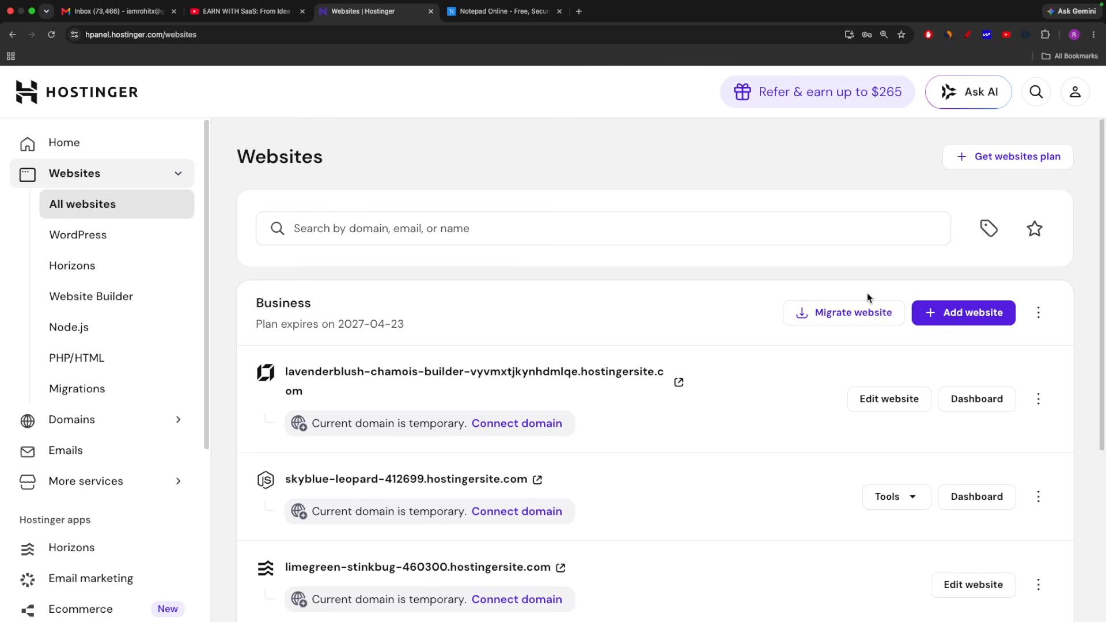
pyautogui.click(959, 319)
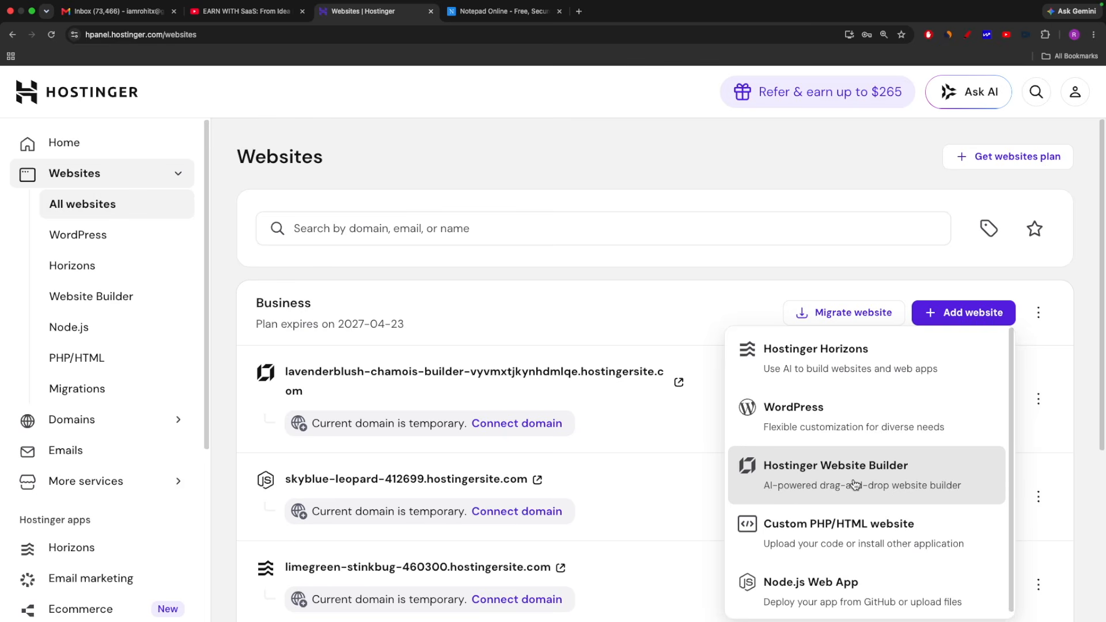
pyautogui.click(819, 480)
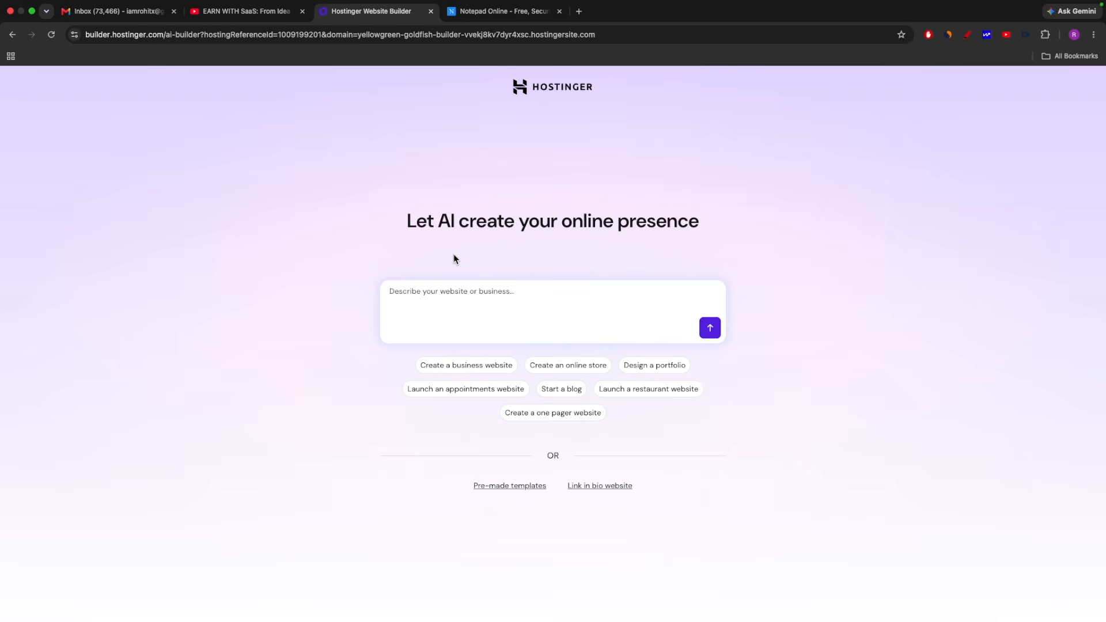
# Try the sample descriptions for a business website and an online store
pyautogui.press('super+equal')
pyautogui.press('super+equal')
pyautogui.press('super+equal')
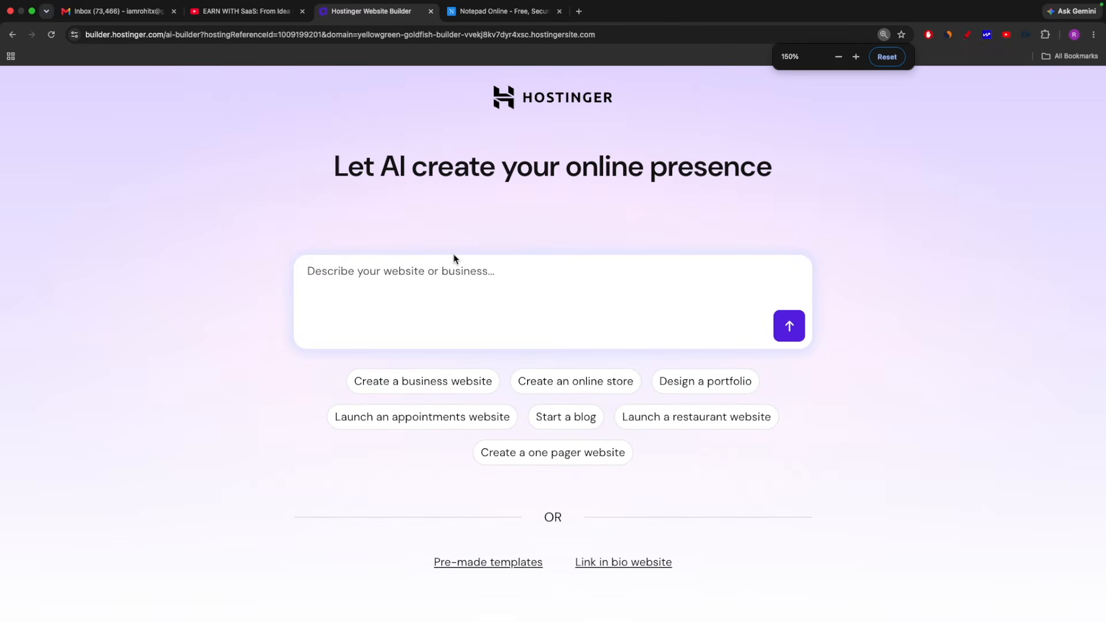
pyautogui.click(456, 388)
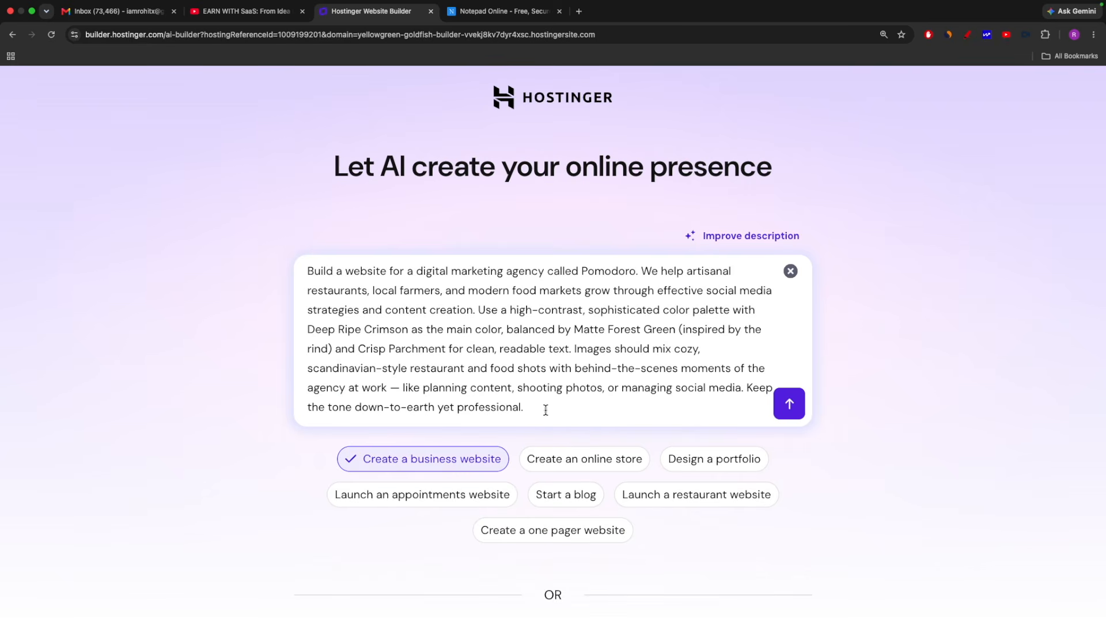
pyautogui.click(590, 461)
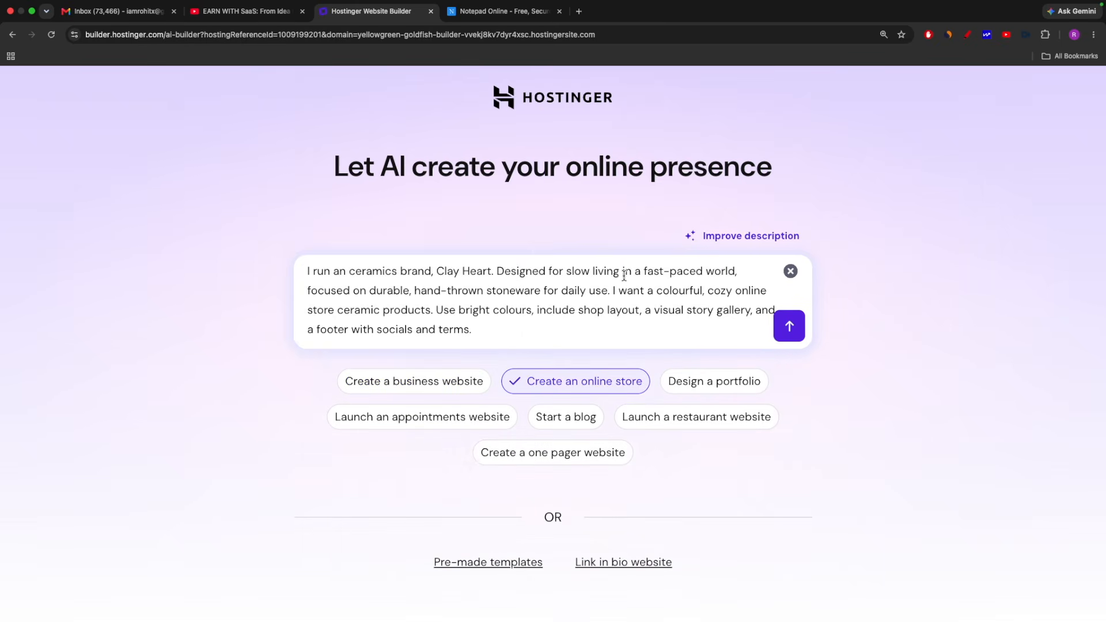
pyautogui.moveTo(501, 334); pyautogui.dragTo(293, 265)
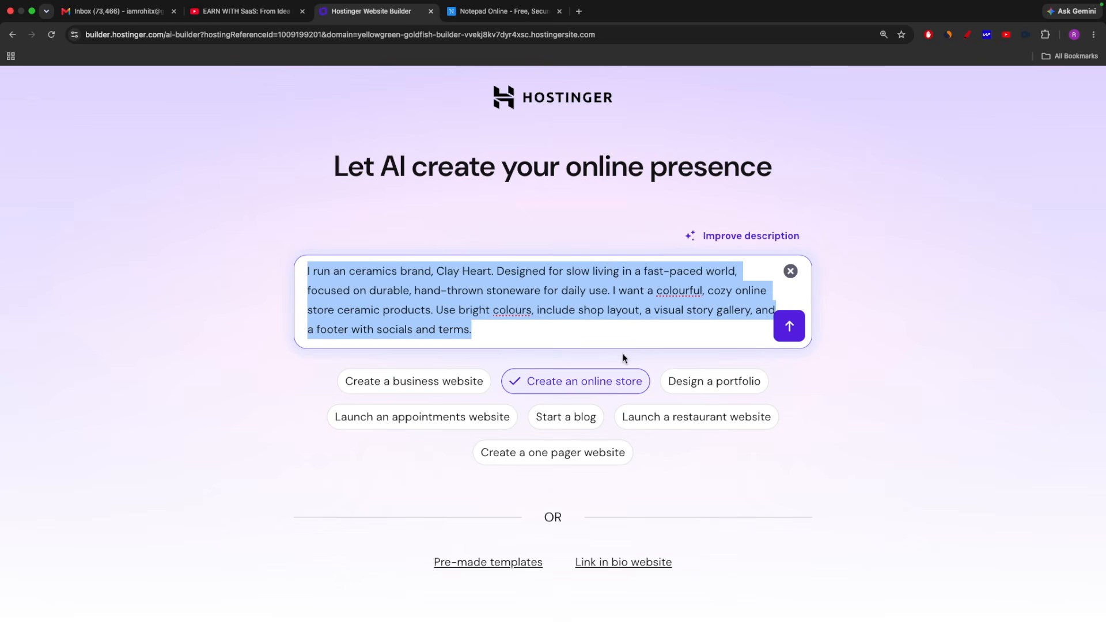
pyautogui.click(513, 326)
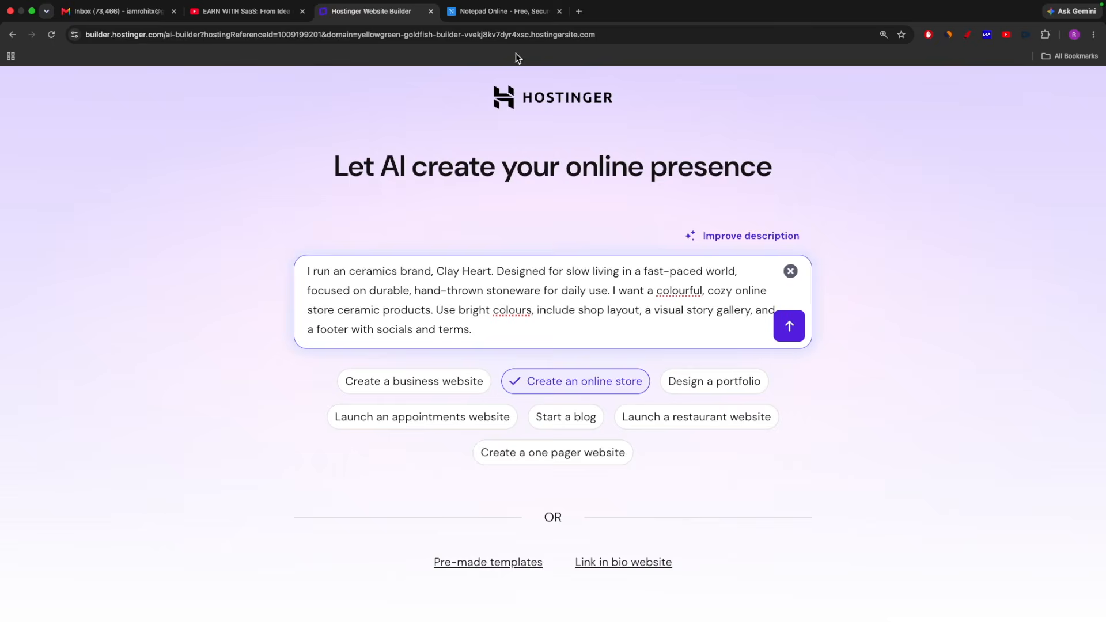
# Copy the prompt about selling PHP scripts from Notepad Online into the website description and deselect the online store suggestion
pyautogui.click(487, 13)
pyautogui.moveTo(337, 235); pyautogui.dragTo(0, 112)
pyautogui.press('super+c')
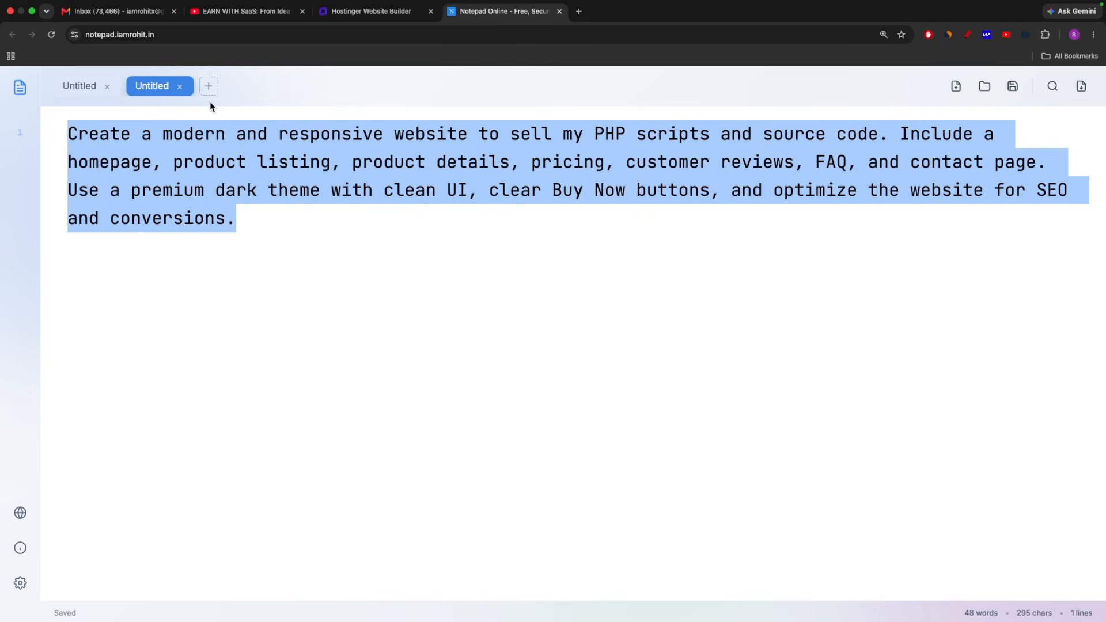
pyautogui.click(364, 14)
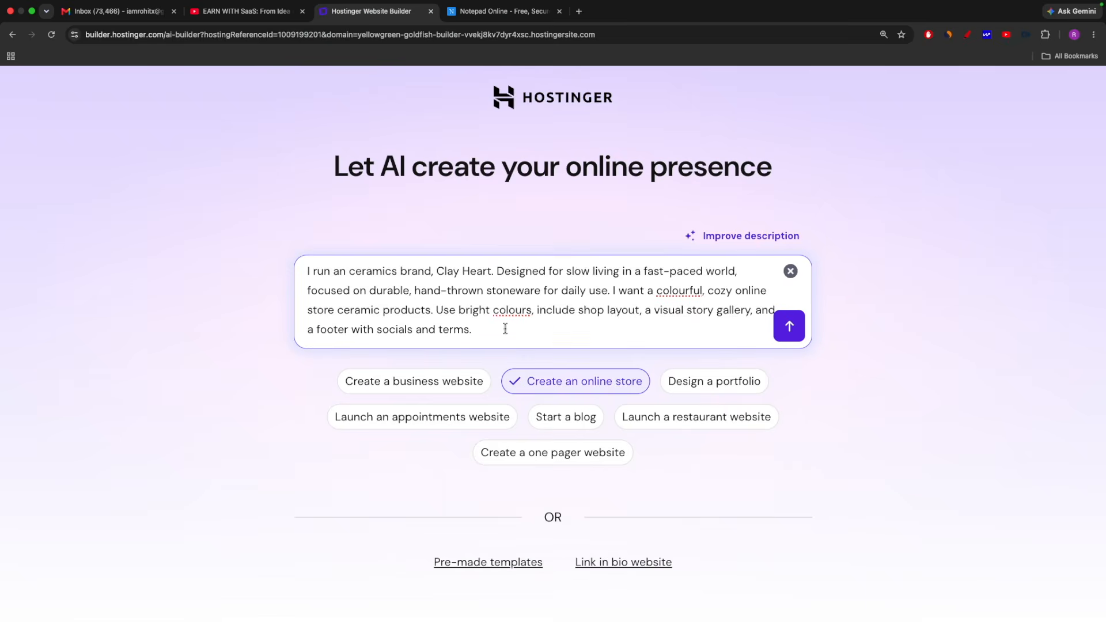
pyautogui.moveTo(505, 329); pyautogui.dragTo(194, 206)
pyautogui.press('super+v')
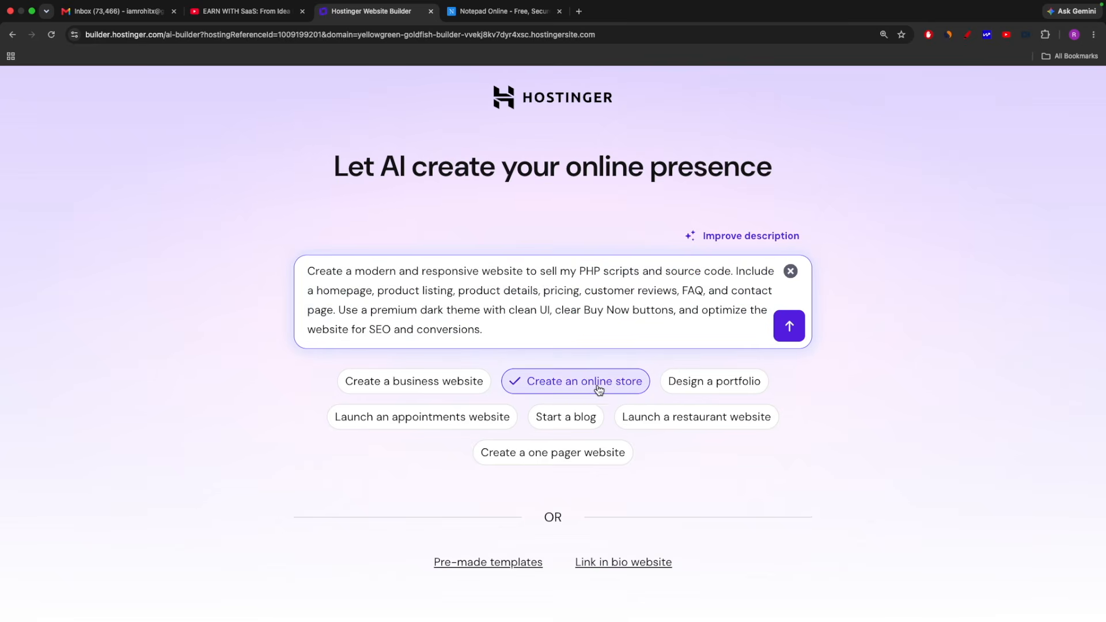
pyautogui.click(578, 387)
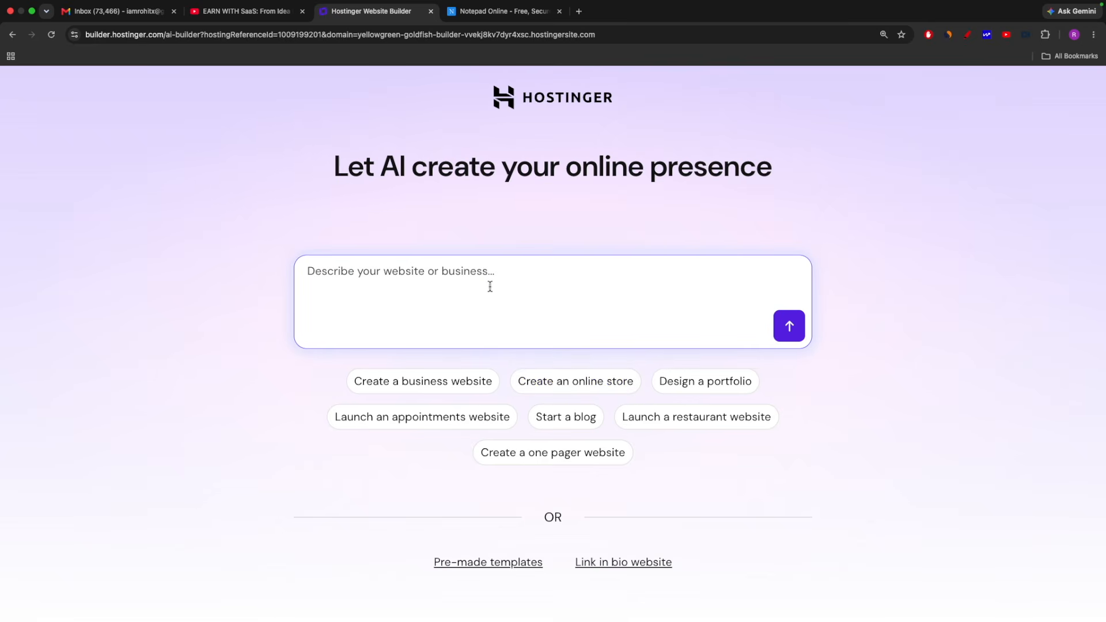
pyautogui.press('super+v')
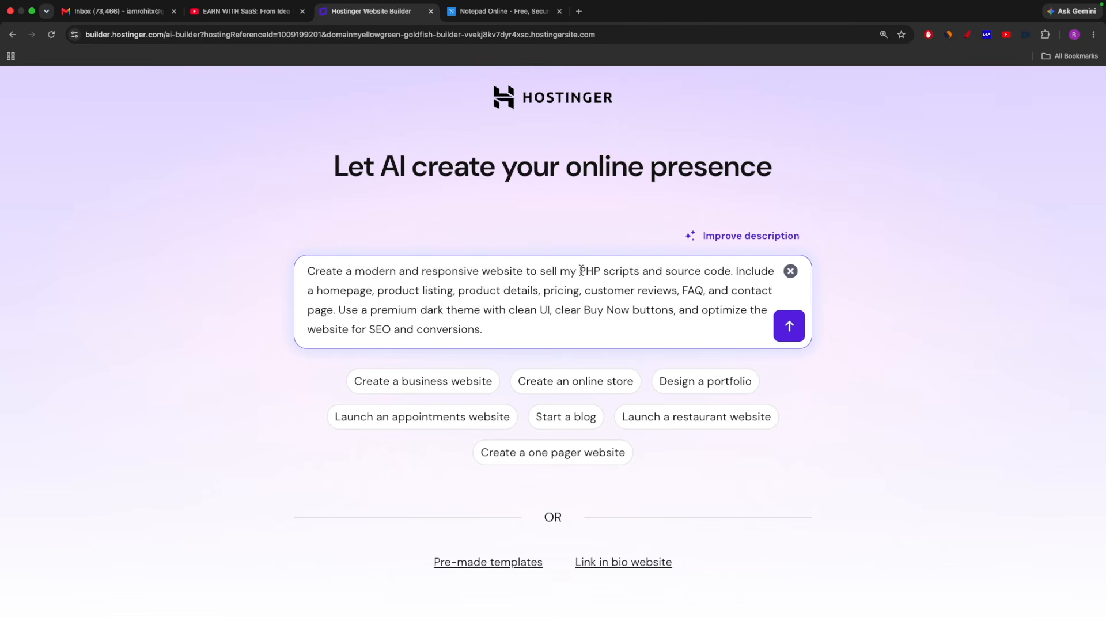
# Review the description about PHP scripts and source code, and submit it to the AI builder
pyautogui.moveTo(579, 272); pyautogui.dragTo(629, 273)
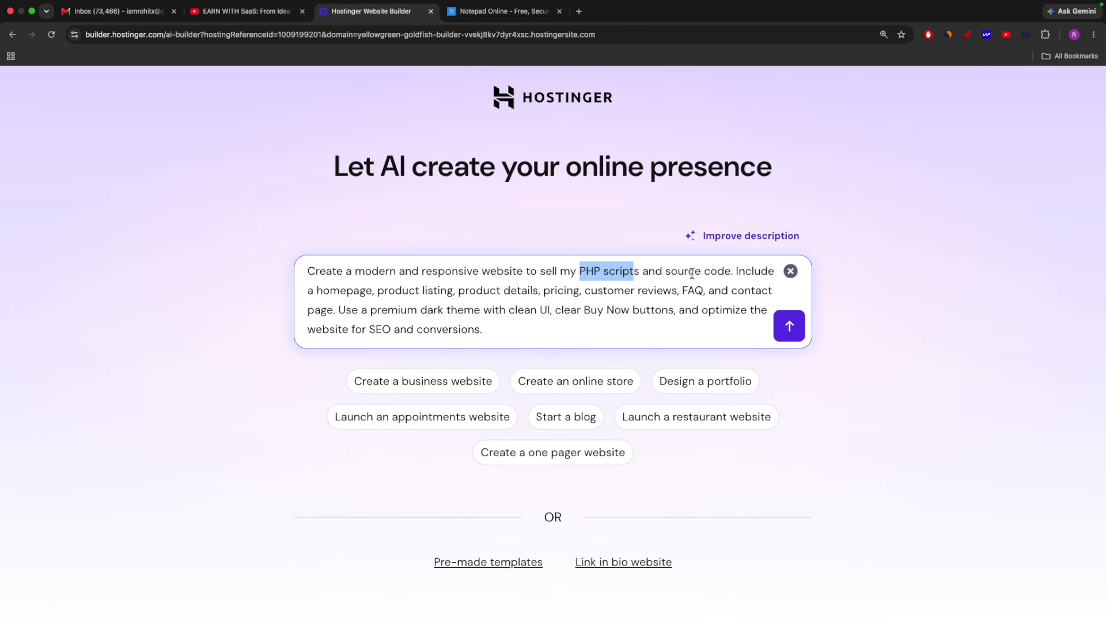
pyautogui.click(725, 272)
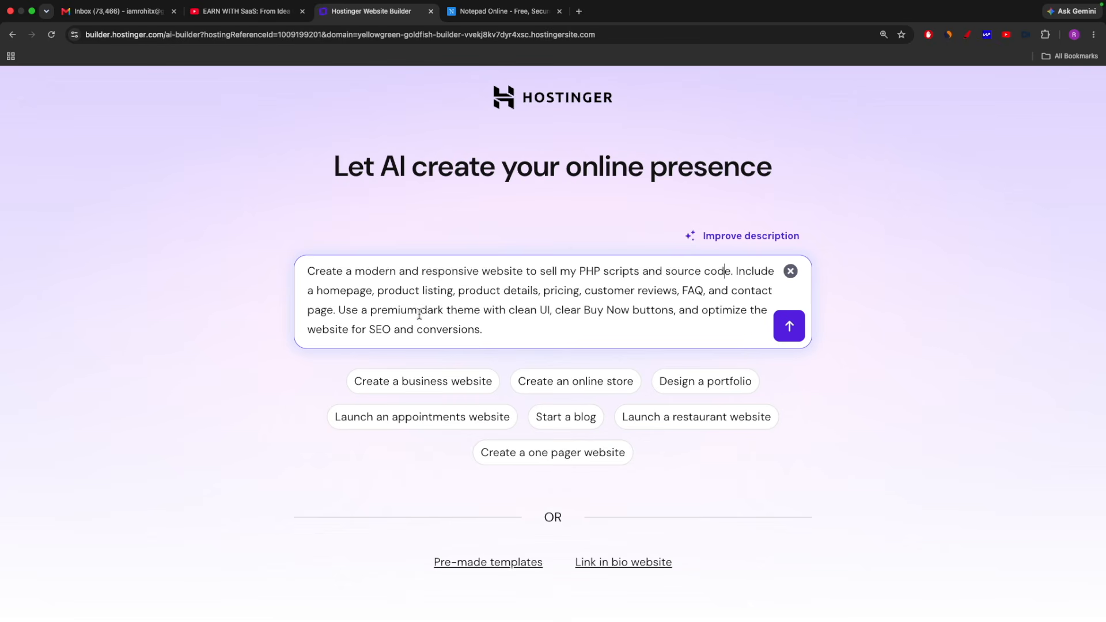
pyautogui.press('super+a')
pyautogui.click(790, 326)
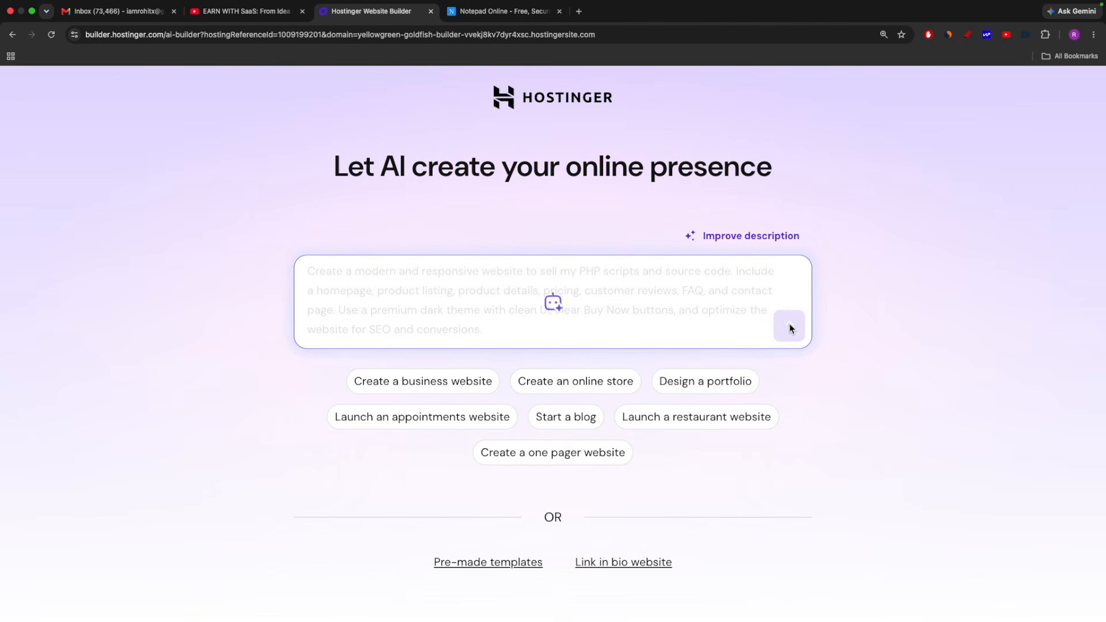
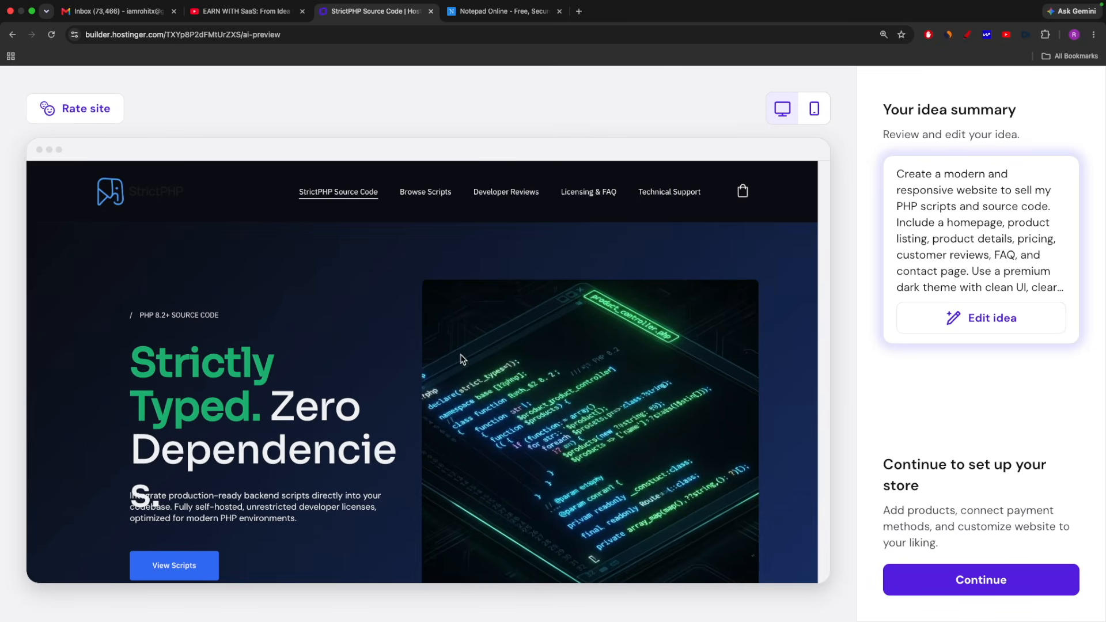
# Review the website idea without editing it, continue to the store setup, and skip claiming the free domain
pyautogui.click(1003, 323)
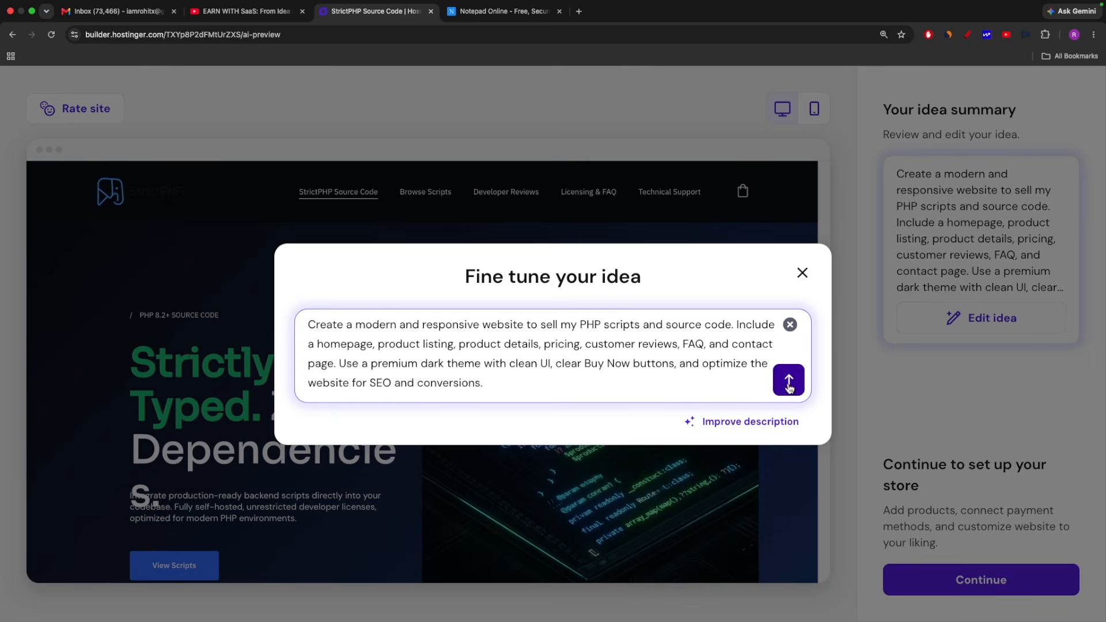
pyautogui.click(801, 272)
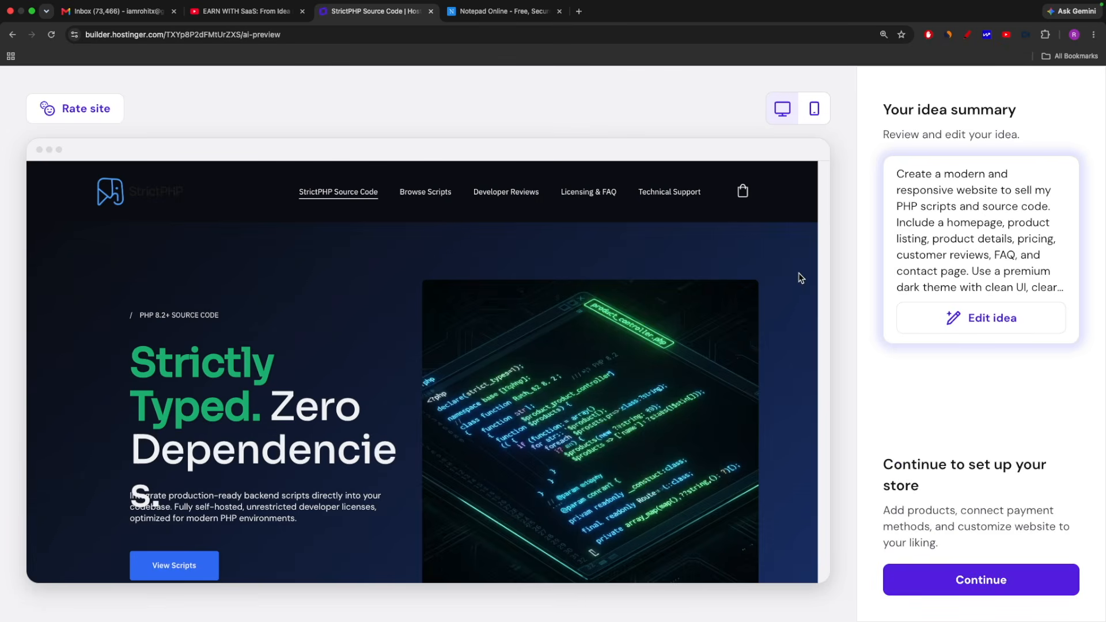
pyautogui.click(998, 583)
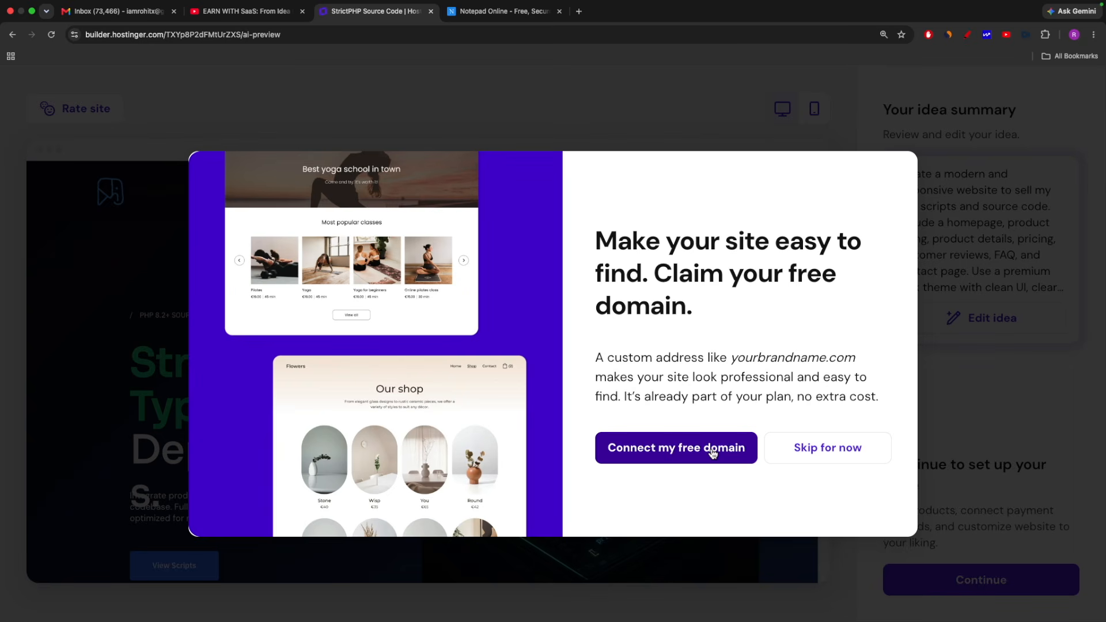
pyautogui.click(819, 455)
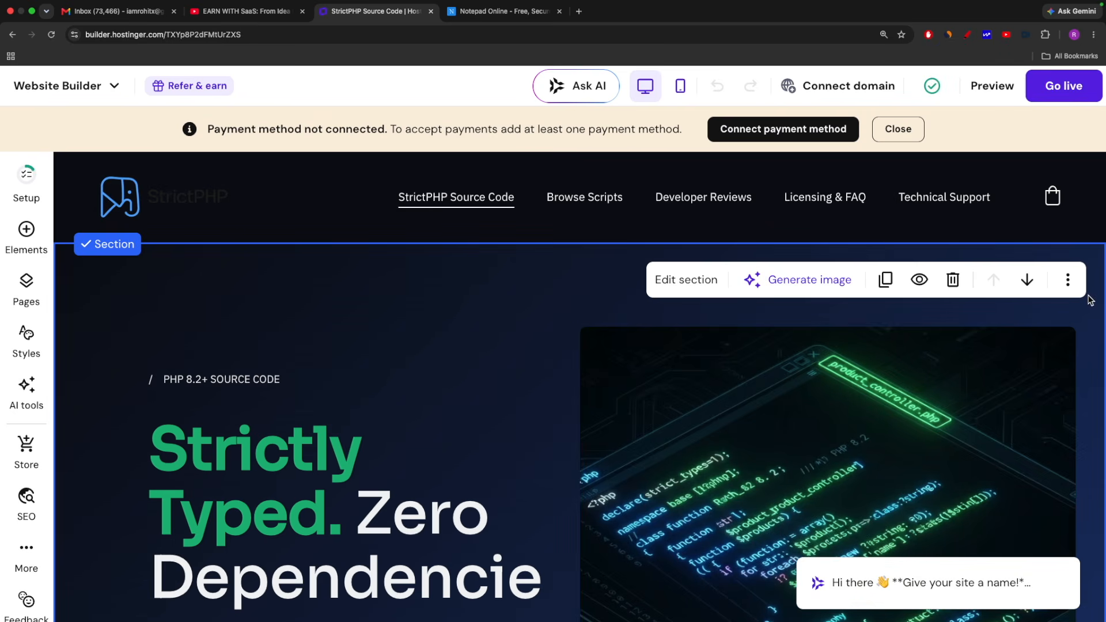
# Look over the generated homepage and open the media library to replace the hero section's code image
pyautogui.scroll(-15, 516, 354)
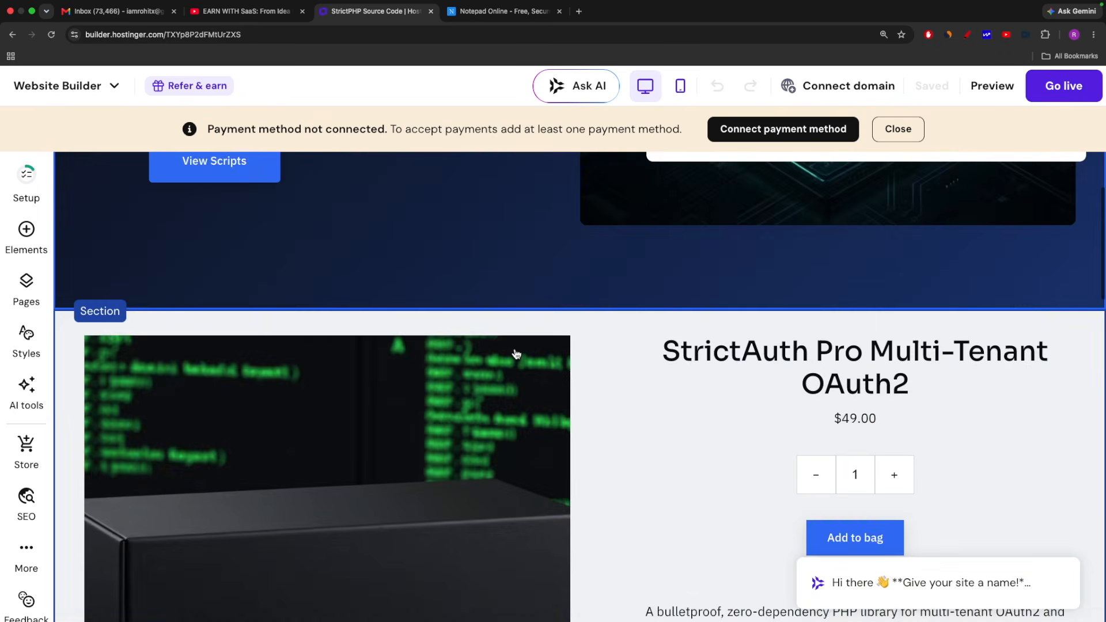
pyautogui.press('super+0')
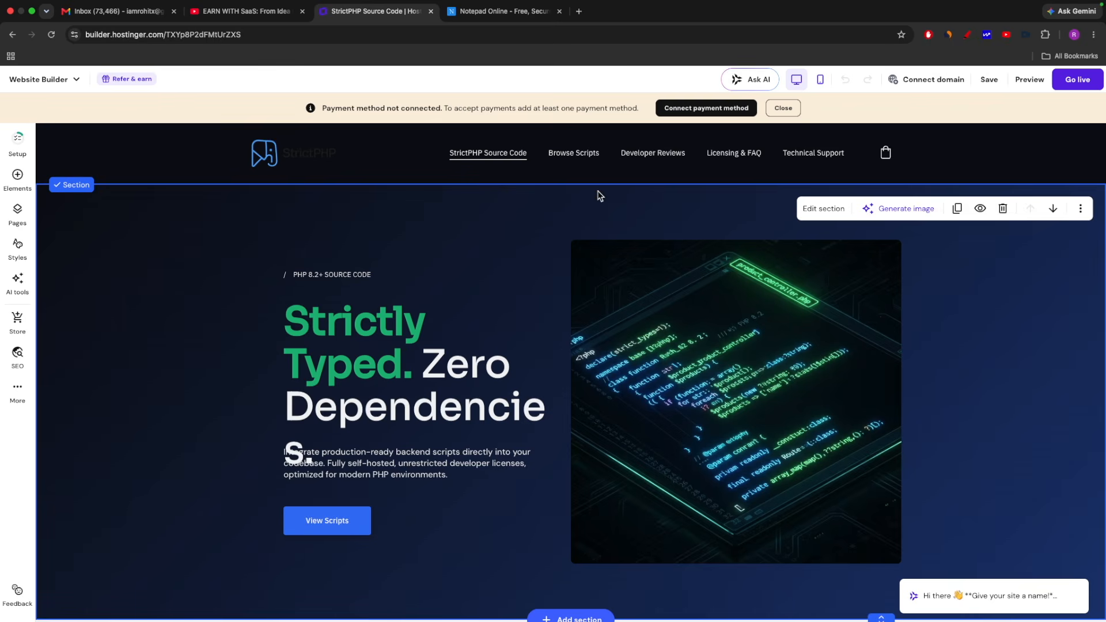
pyautogui.scroll(-2, 955, 328)
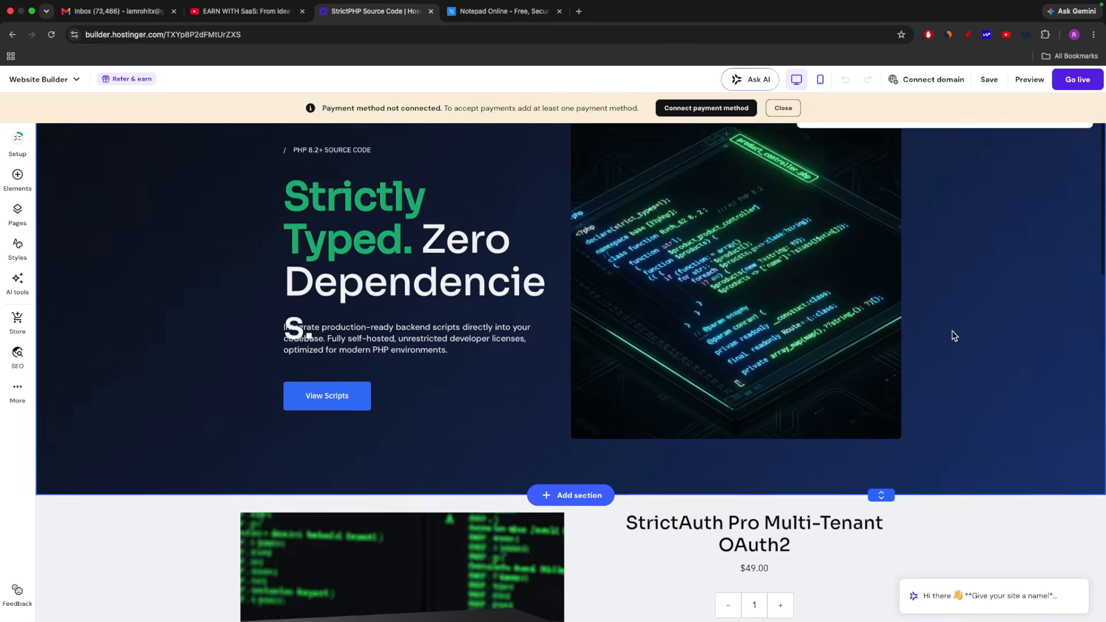
pyautogui.scroll(-15, 954, 336)
pyautogui.scroll(20, 749, 271)
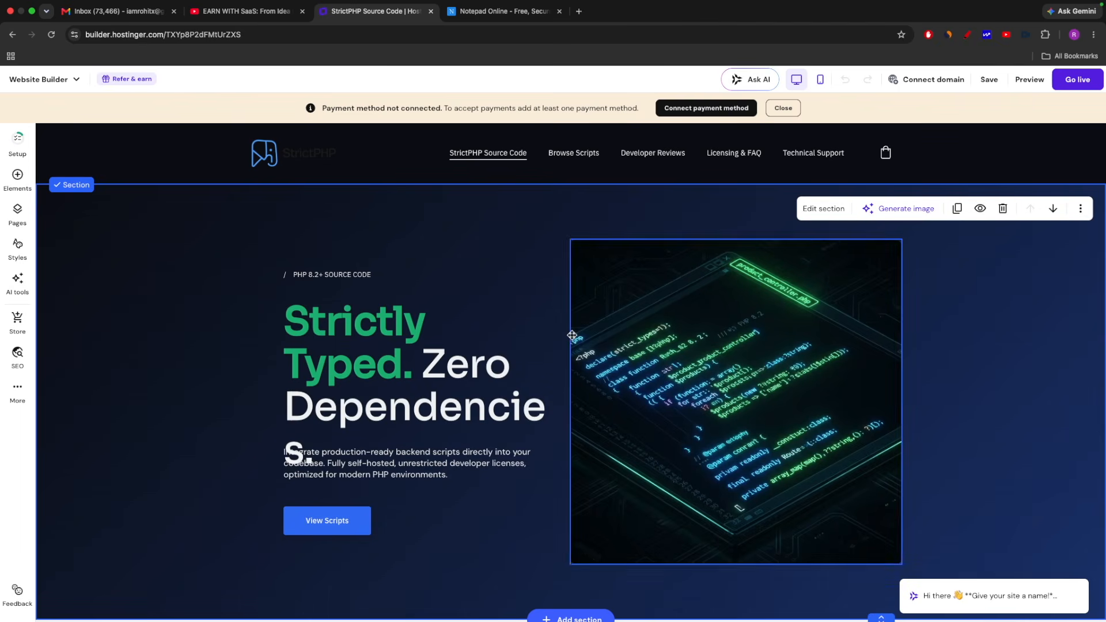
pyautogui.click(691, 356)
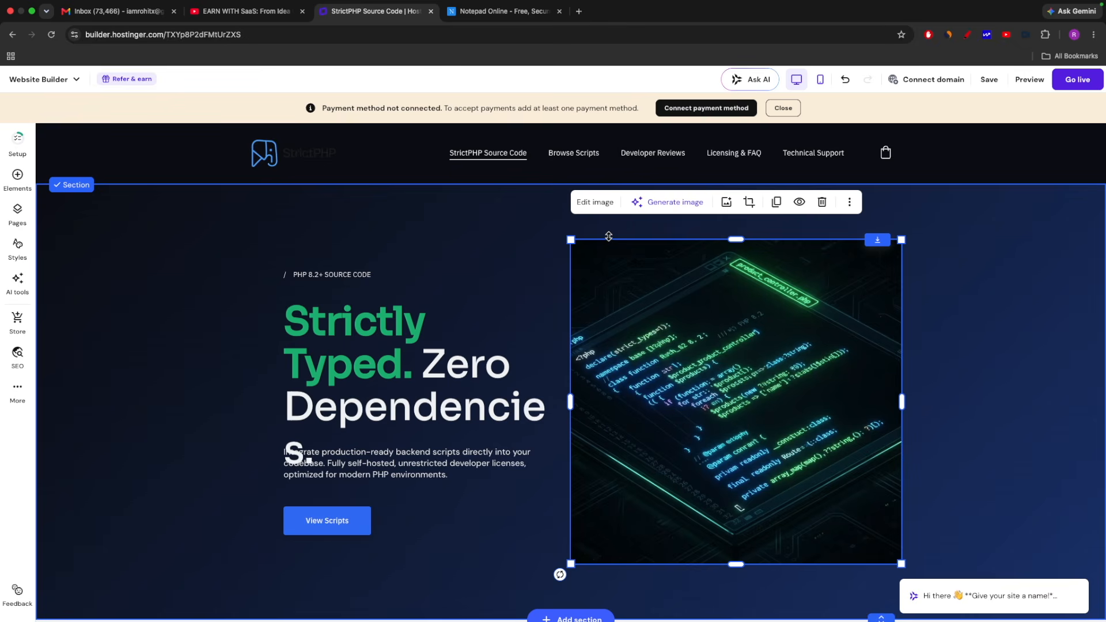
pyautogui.press('super+equal')
pyautogui.press('super+equal')
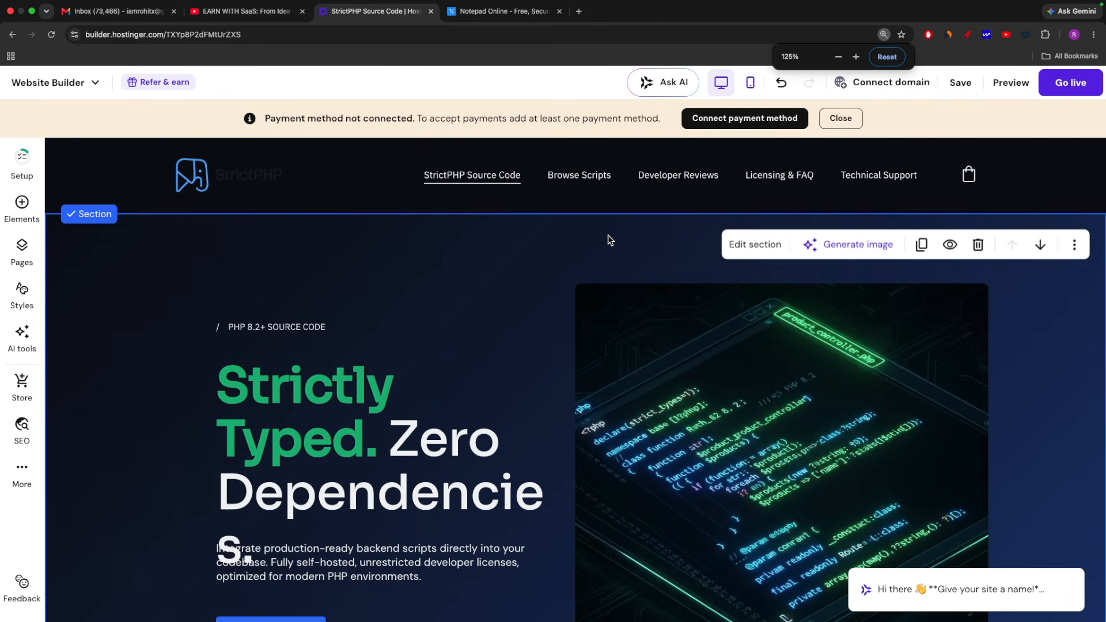
pyautogui.click(726, 376)
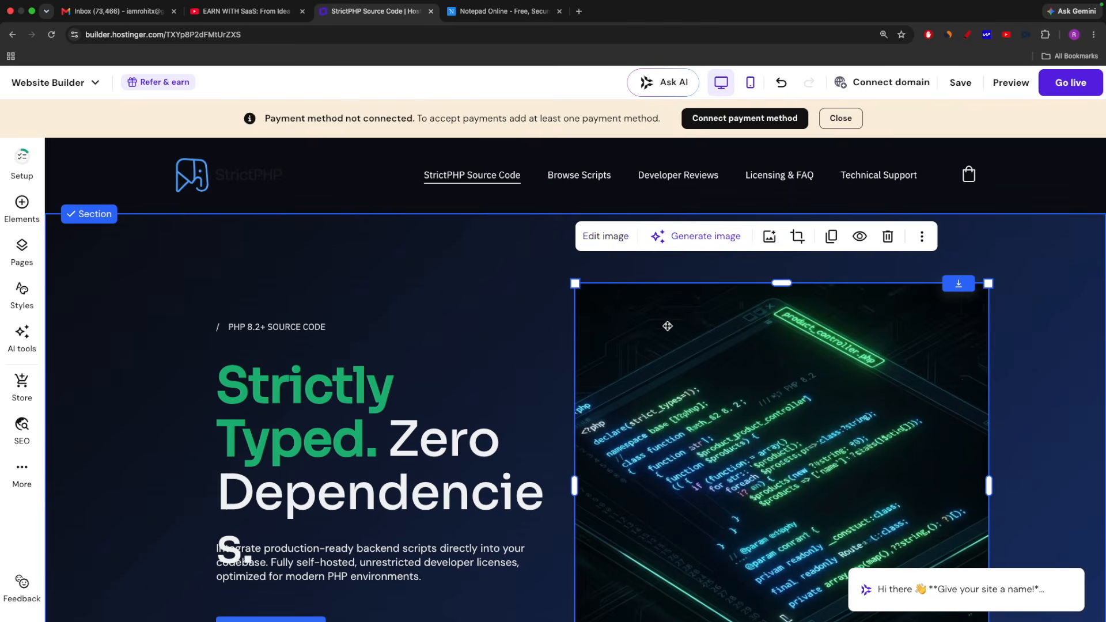
pyautogui.click(610, 237)
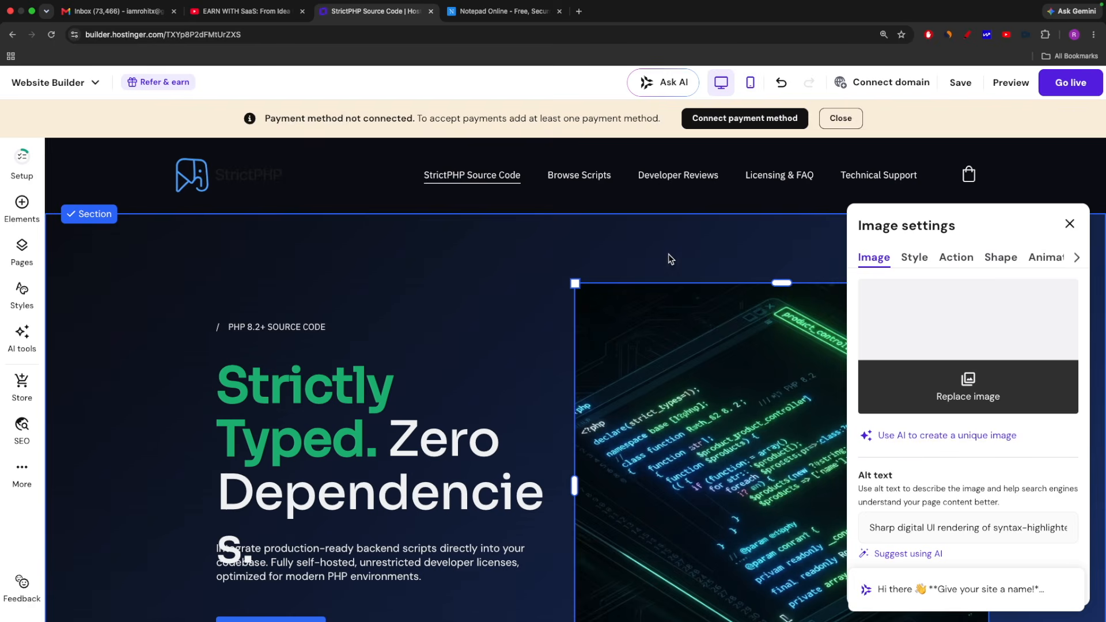
pyautogui.click(967, 383)
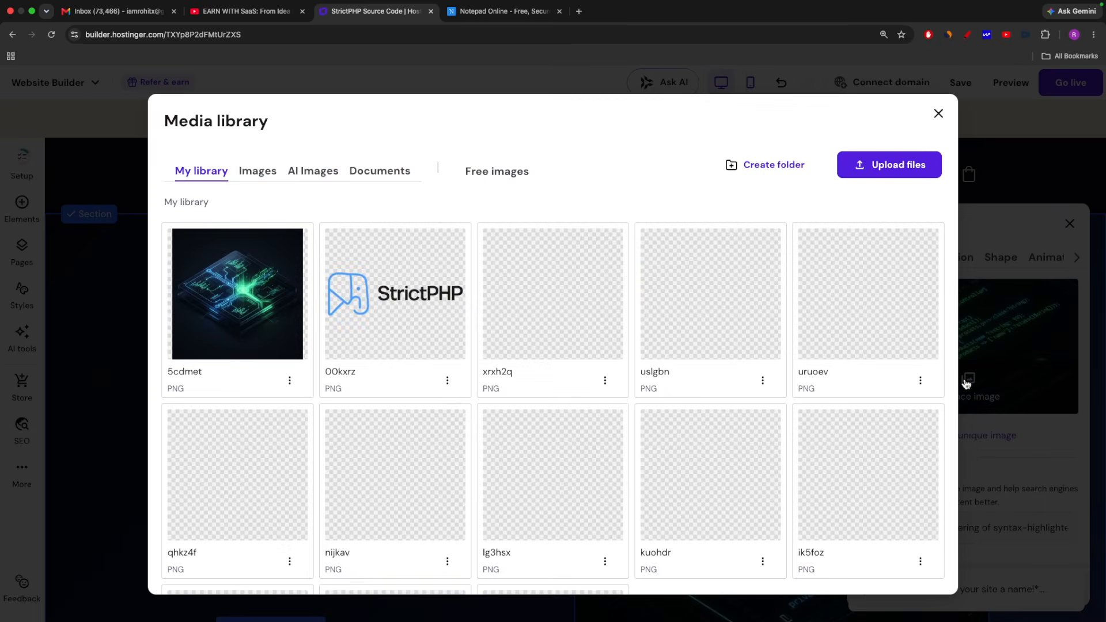
# Browse the site's own library images and check the Downloads folder for an upload without choosing a file
pyautogui.moveTo(236, 356)
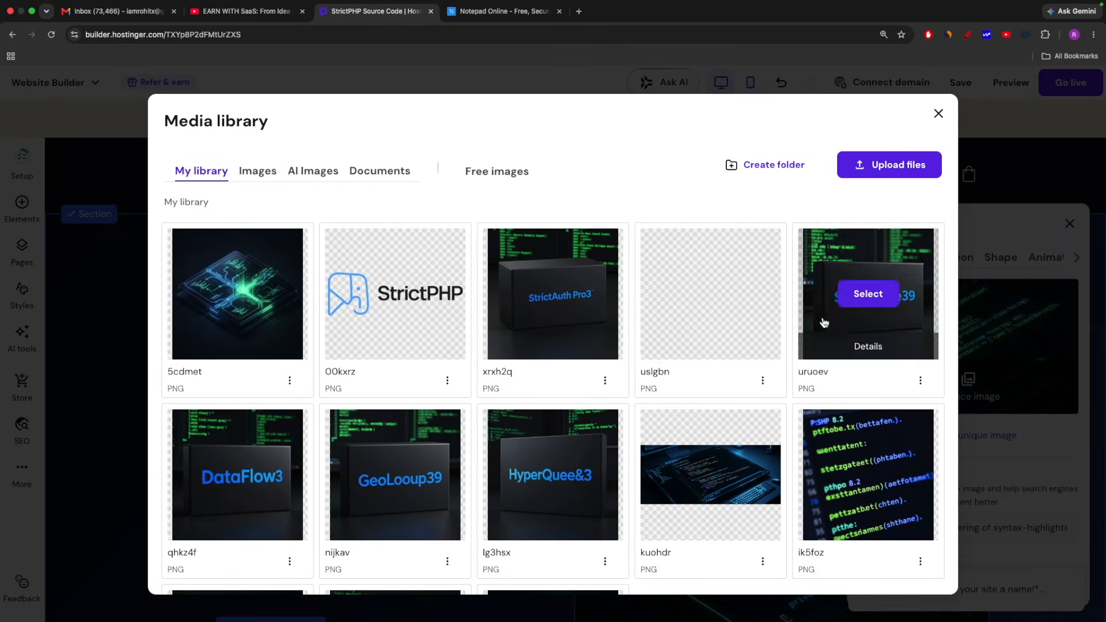
pyautogui.scroll(-3, 398, 260)
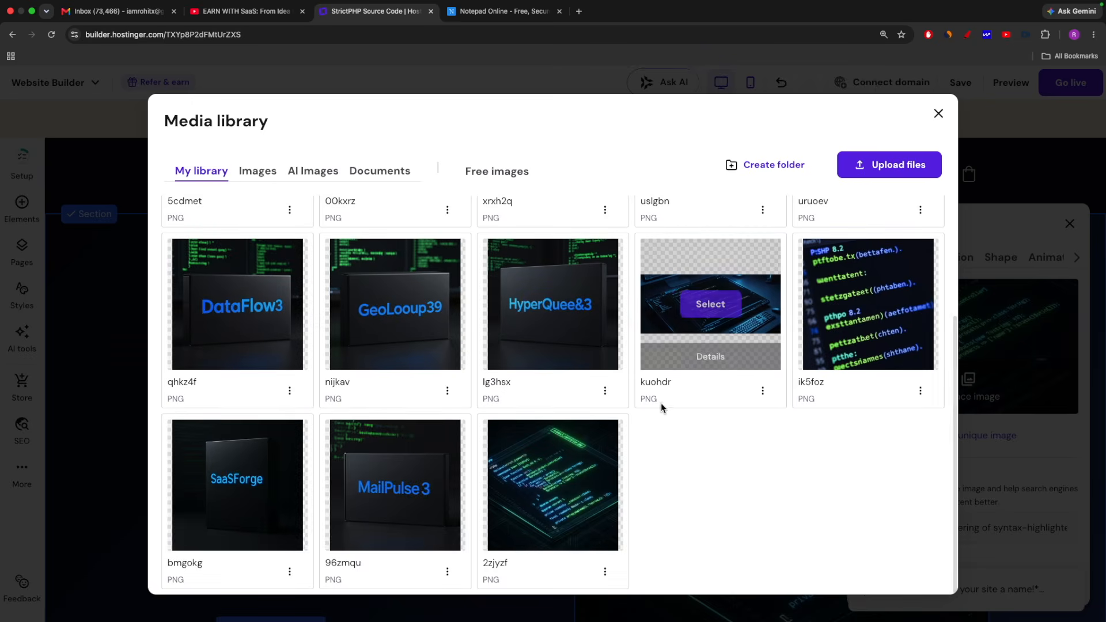
pyautogui.scroll(2, 662, 415)
pyautogui.scroll(2, 655, 447)
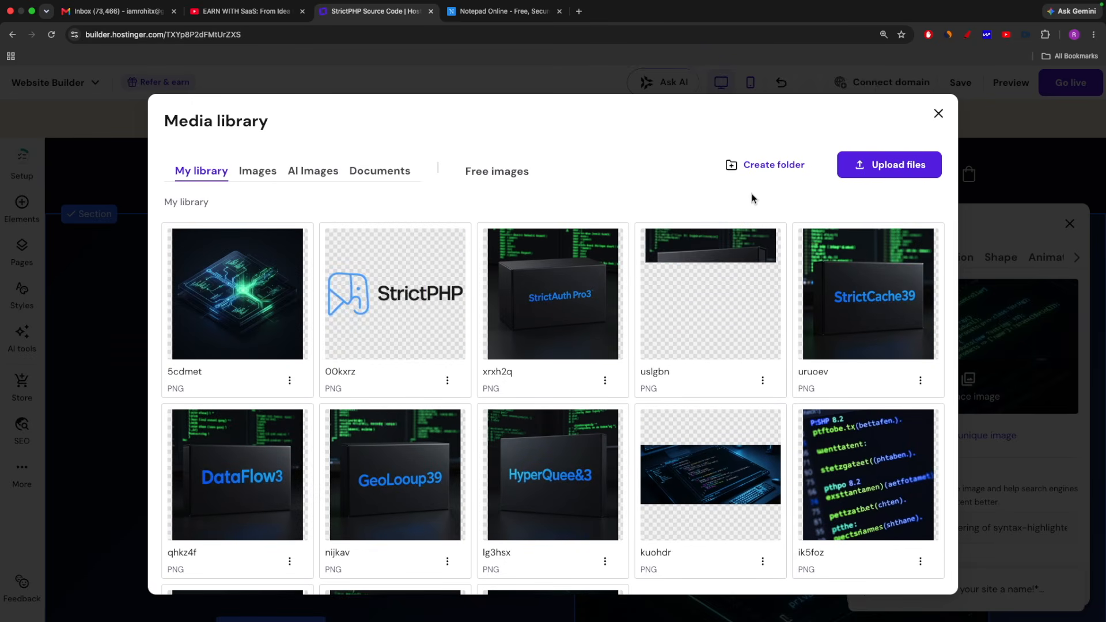
pyautogui.click(888, 167)
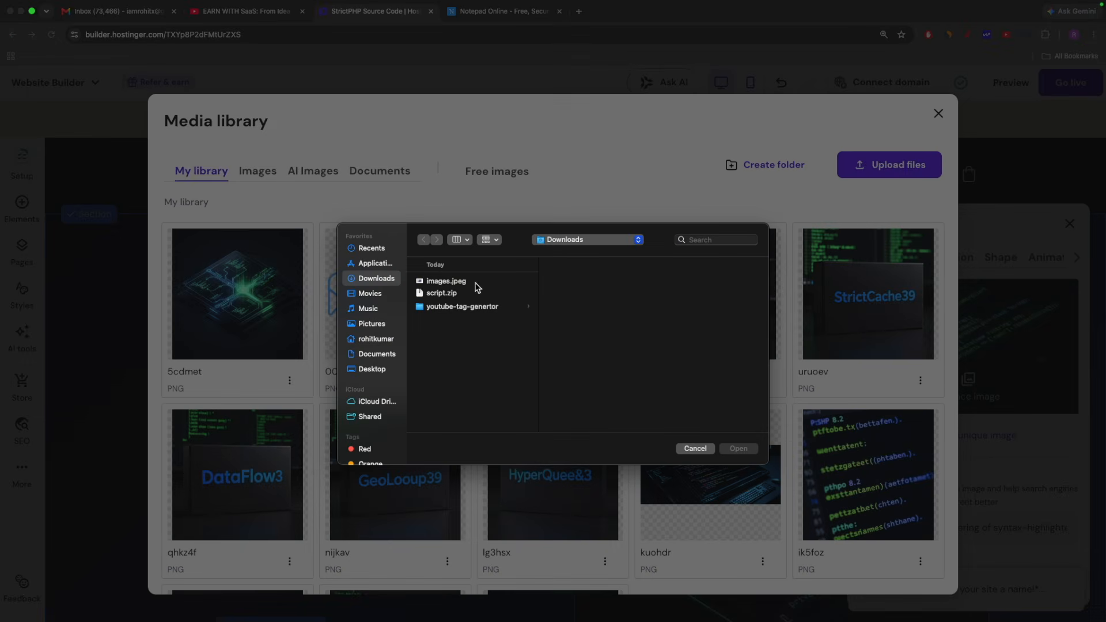
pyautogui.click(708, 452)
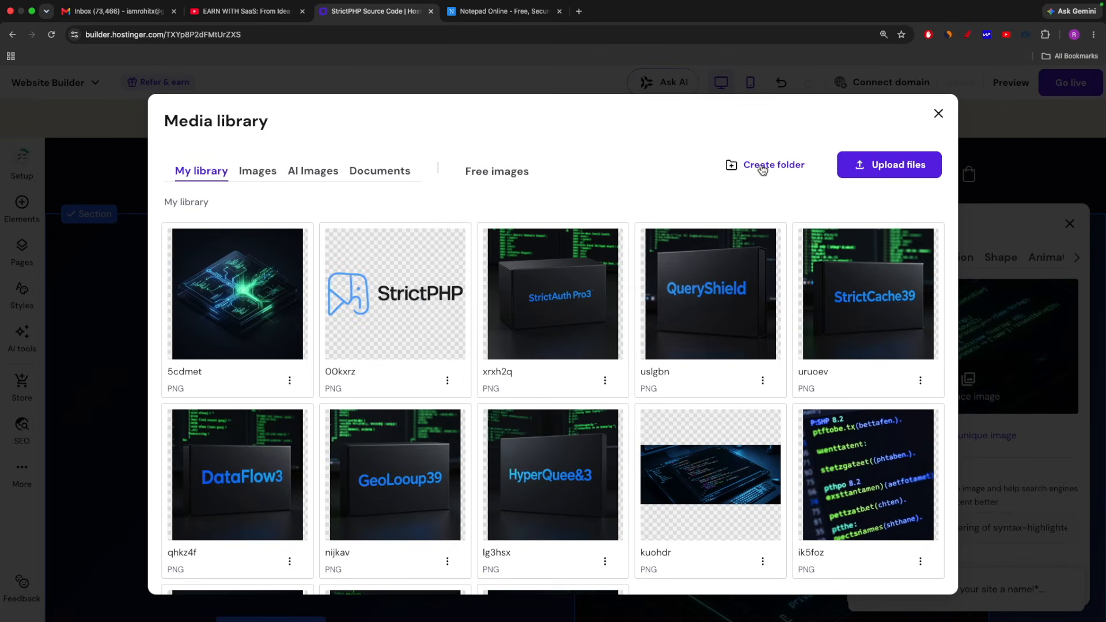
# Look through the AI images, images, documents and free images collections of the media library
pyautogui.click(305, 177)
pyautogui.click(259, 175)
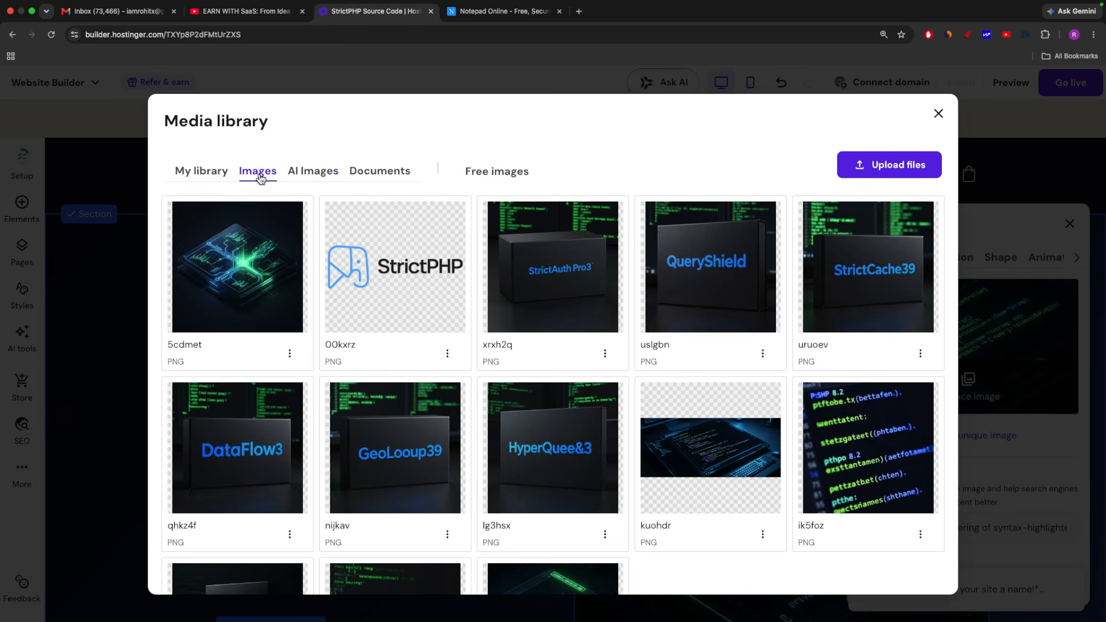
pyautogui.click(372, 176)
pyautogui.click(489, 175)
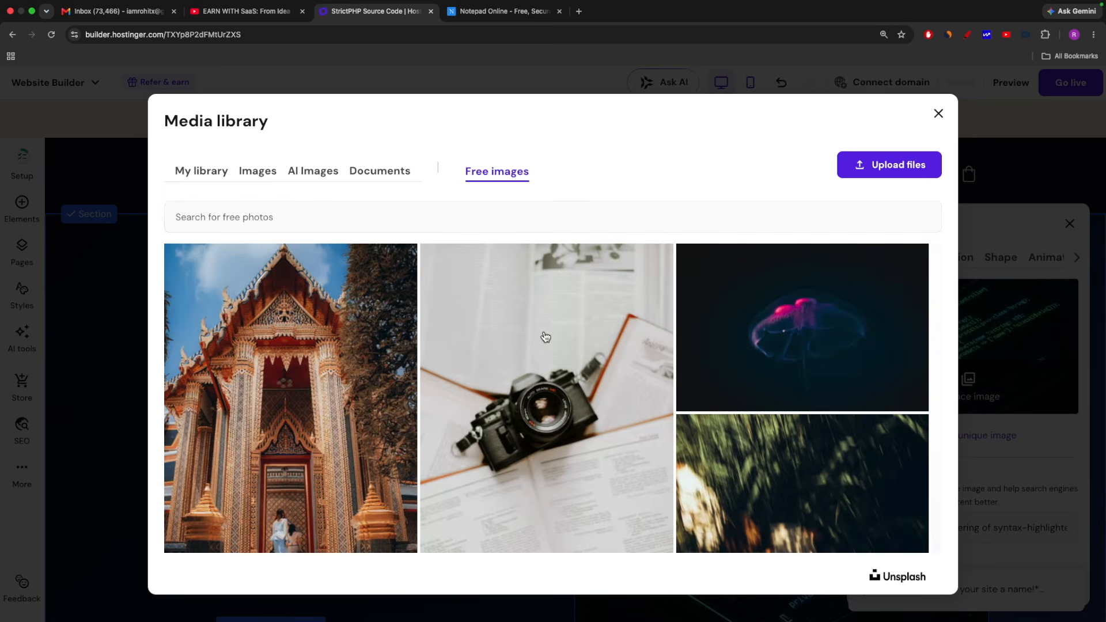
pyautogui.scroll(-5, 546, 337)
pyautogui.scroll(5, 751, 386)
# Search the free images for "script" and "coding", and replace the hero image with the first coding photo
pyautogui.click(303, 220)
pyautogui.write('script')
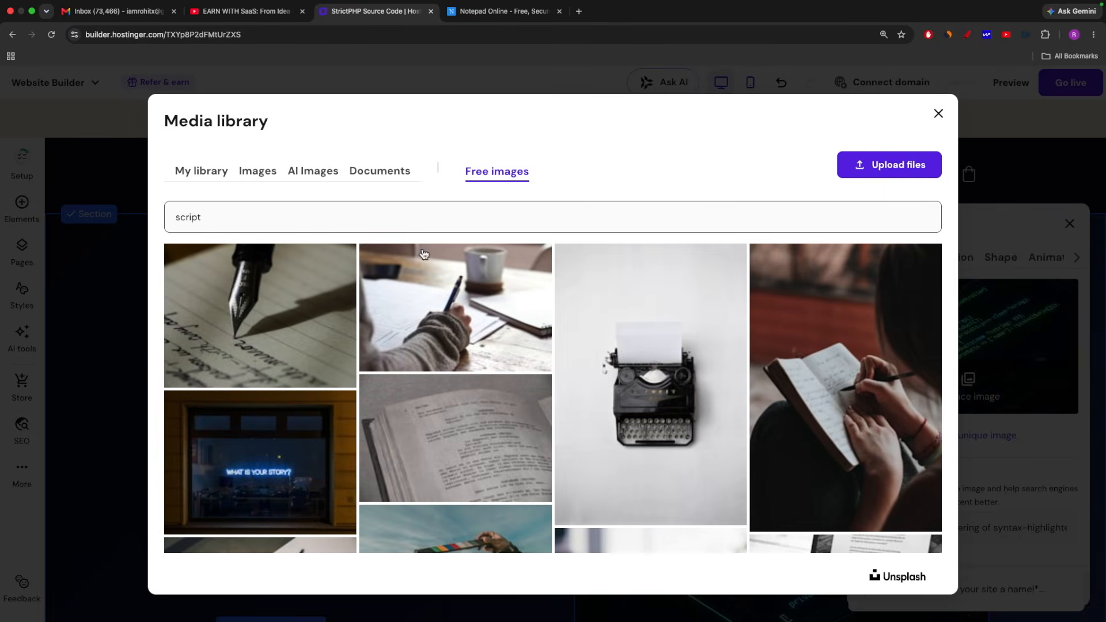
pyautogui.moveTo(215, 216); pyautogui.dragTo(110, 218)
pyautogui.write('coding')
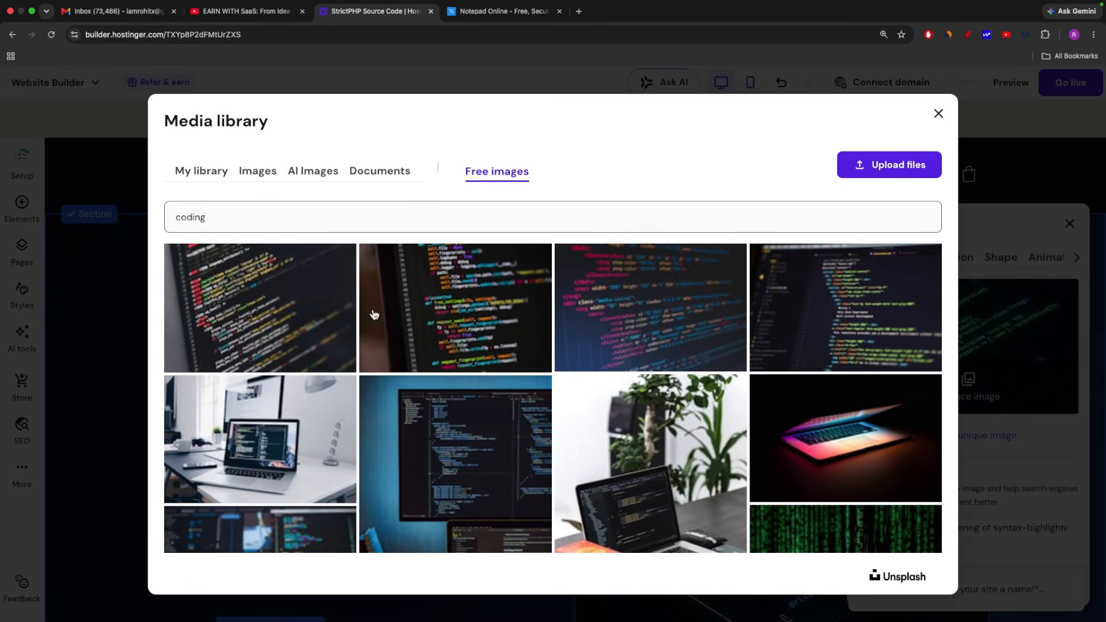
pyautogui.click(274, 322)
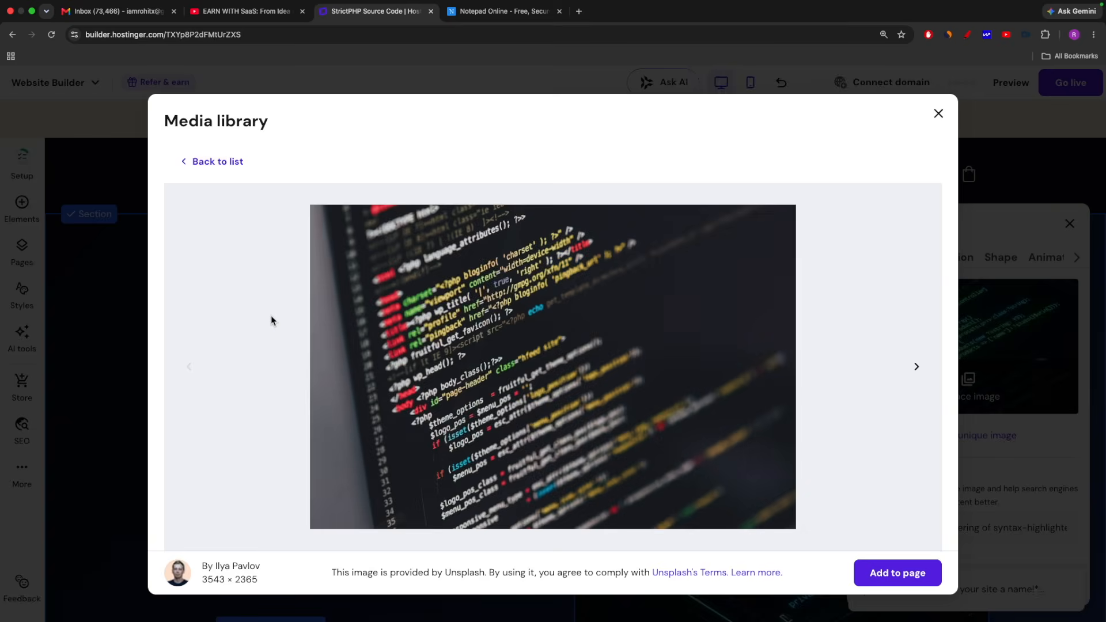
pyautogui.click(870, 574)
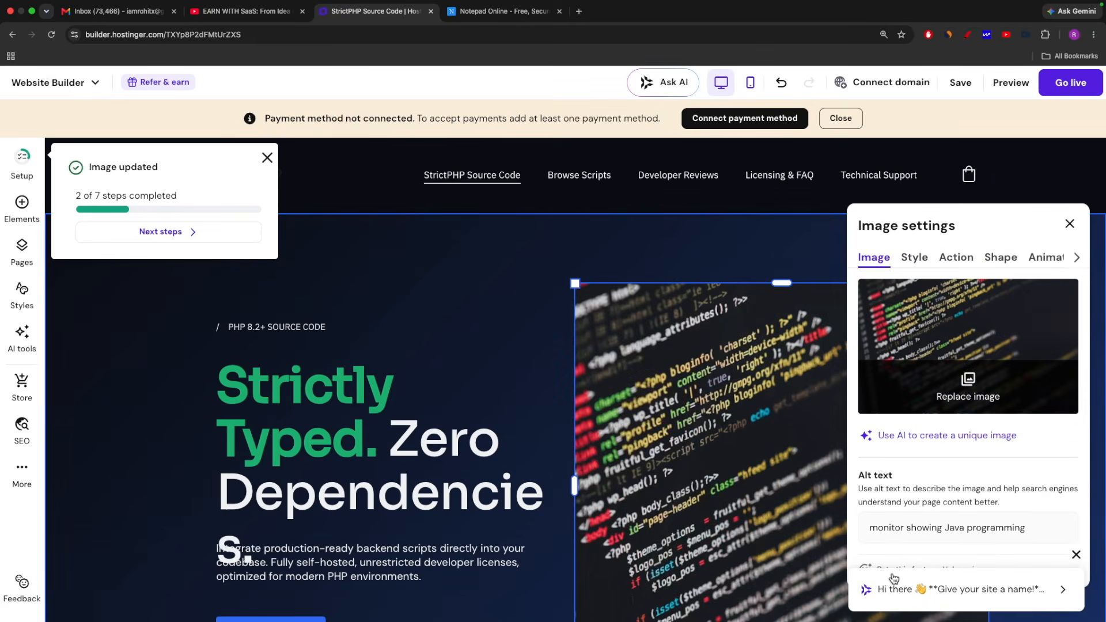
# Shrink the hero image slightly from its lower-right corner and deselect it
pyautogui.scroll(-4, 551, 317)
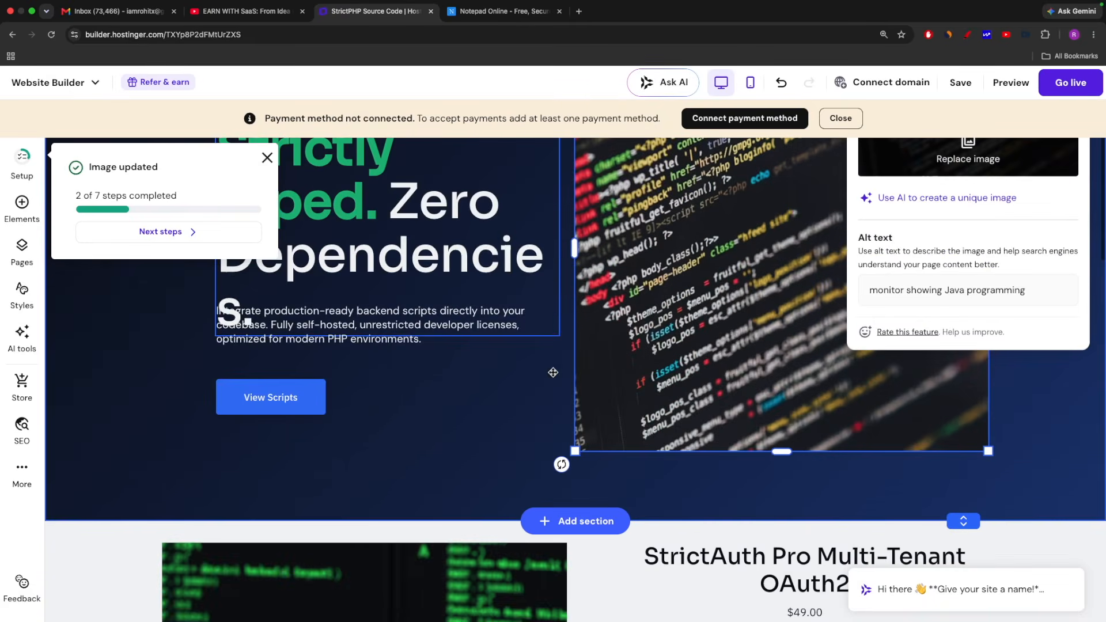
pyautogui.scroll(2, 554, 369)
pyautogui.scroll(-2, 553, 373)
pyautogui.moveTo(989, 517); pyautogui.dragTo(967, 476)
pyautogui.scroll(5, 565, 396)
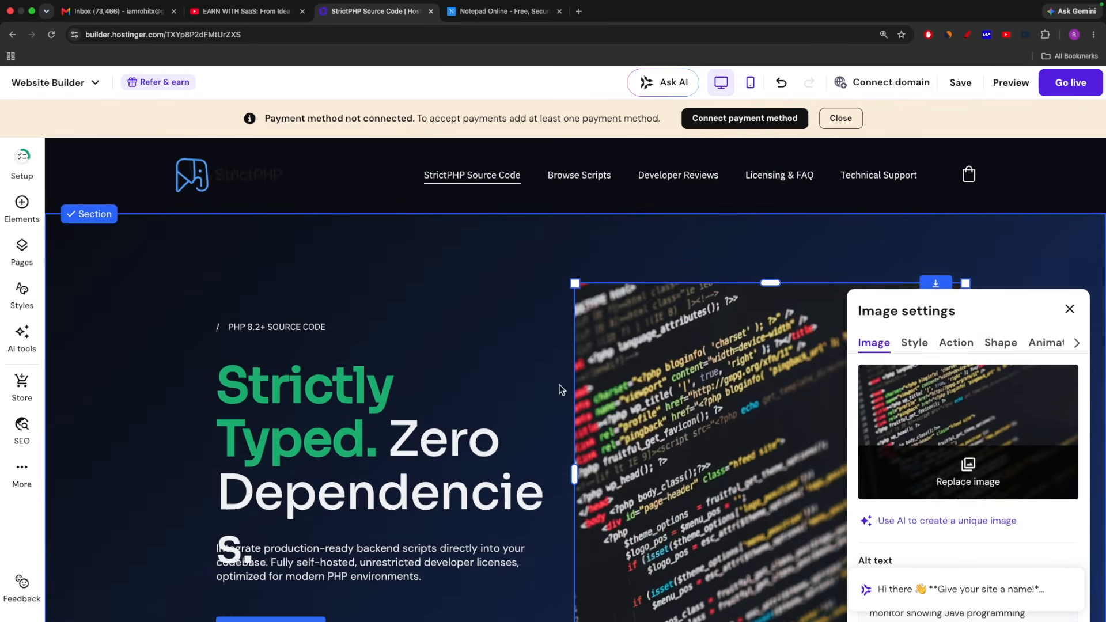
pyautogui.click(521, 369)
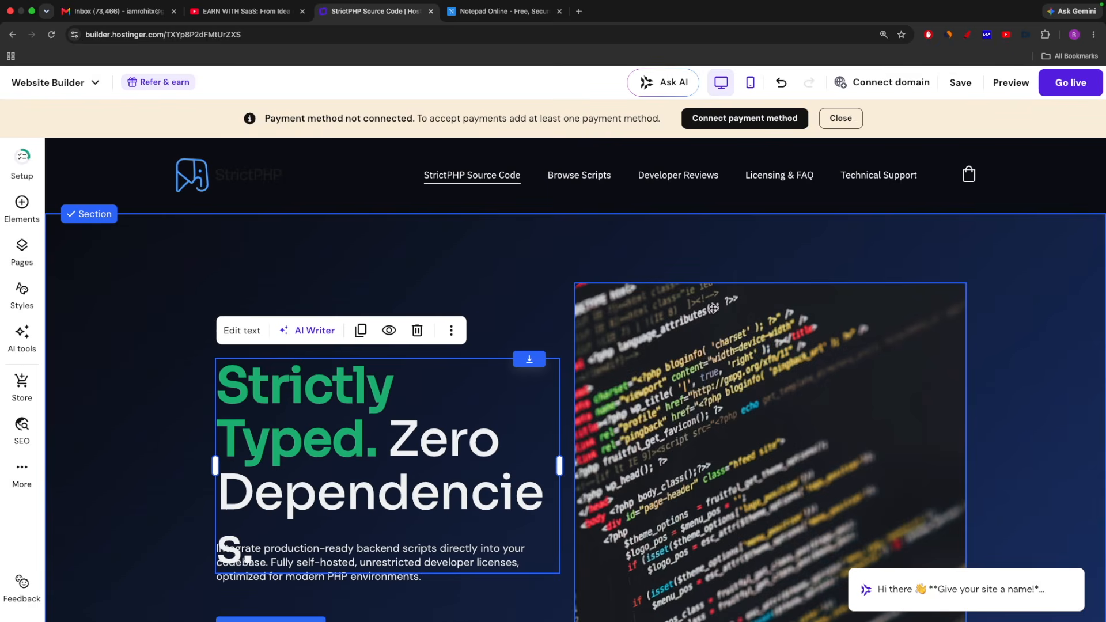
pyautogui.click(1032, 401)
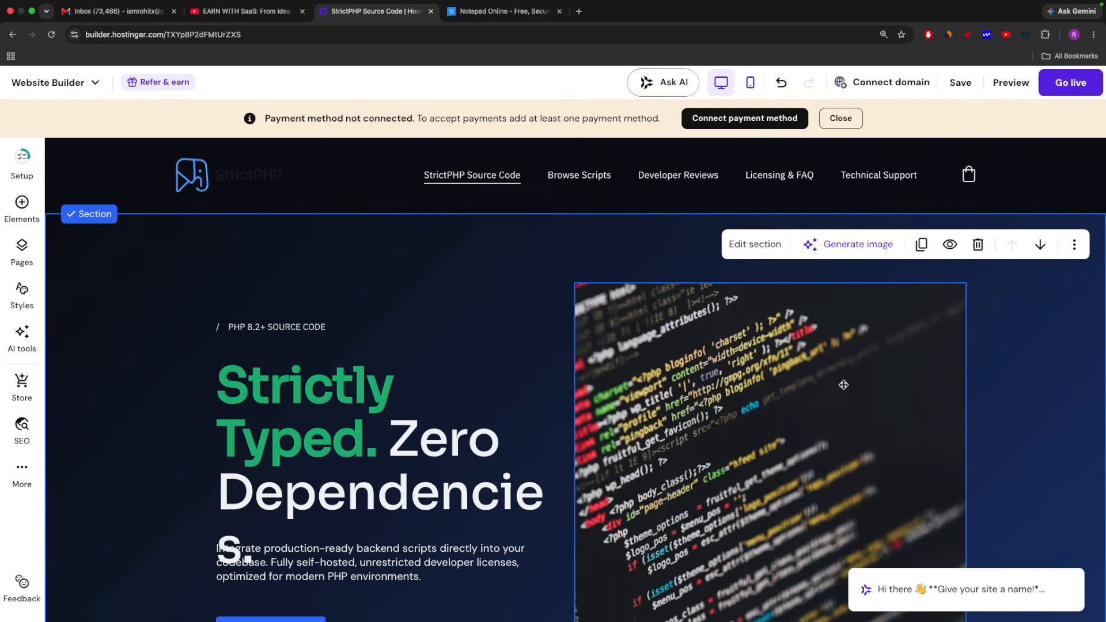
pyautogui.scroll(-5, 1013, 403)
pyautogui.scroll(6, 652, 394)
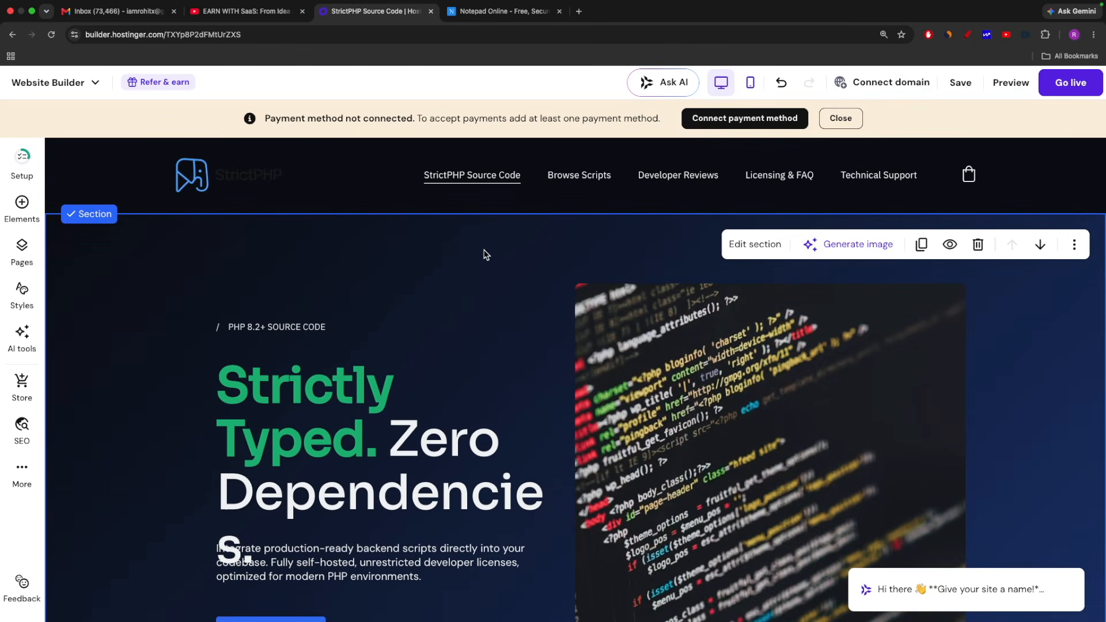
# Start adding a section between the "Ready to ship faster?" section and the footer, and look through the Main templates
pyautogui.scroll(-8, 527, 336)
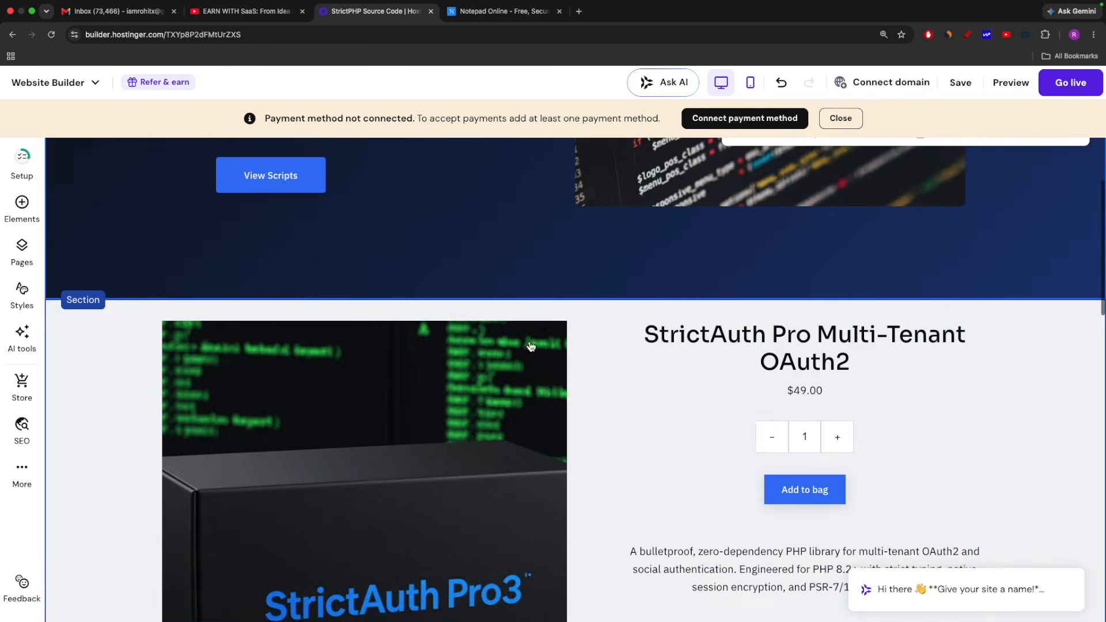
pyautogui.scroll(-15, 694, 336)
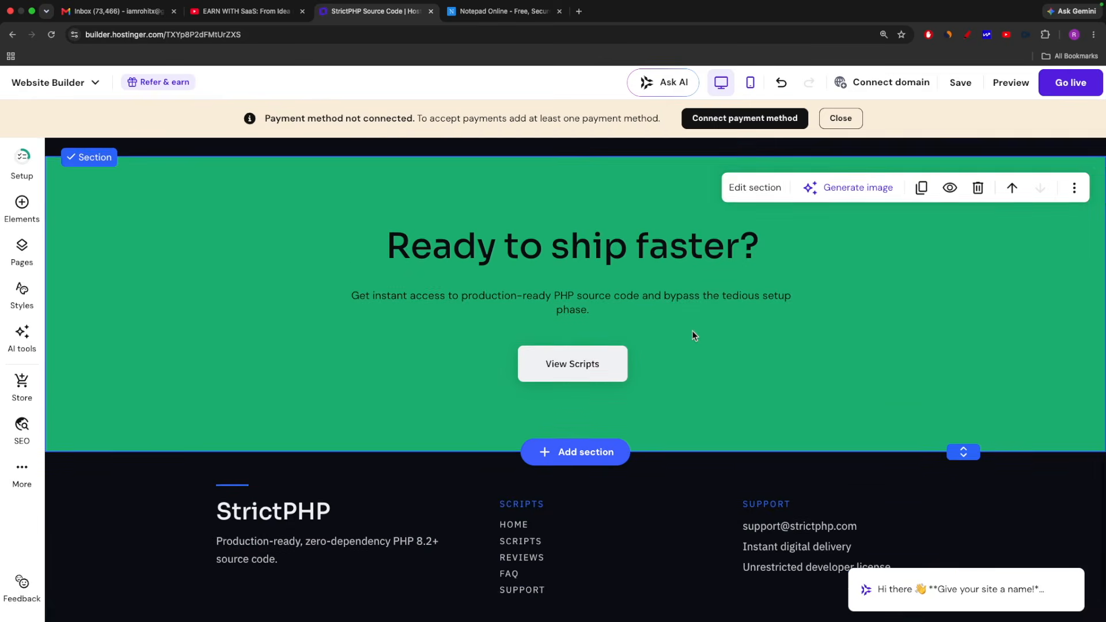
pyautogui.scroll(20, 684, 309)
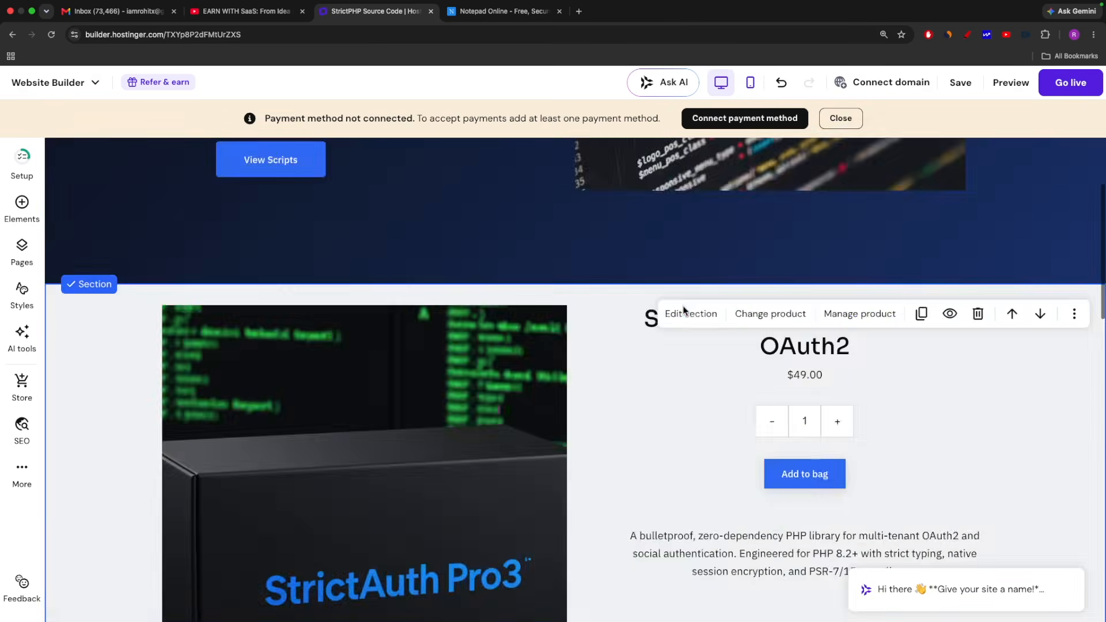
pyautogui.scroll(-20, 684, 308)
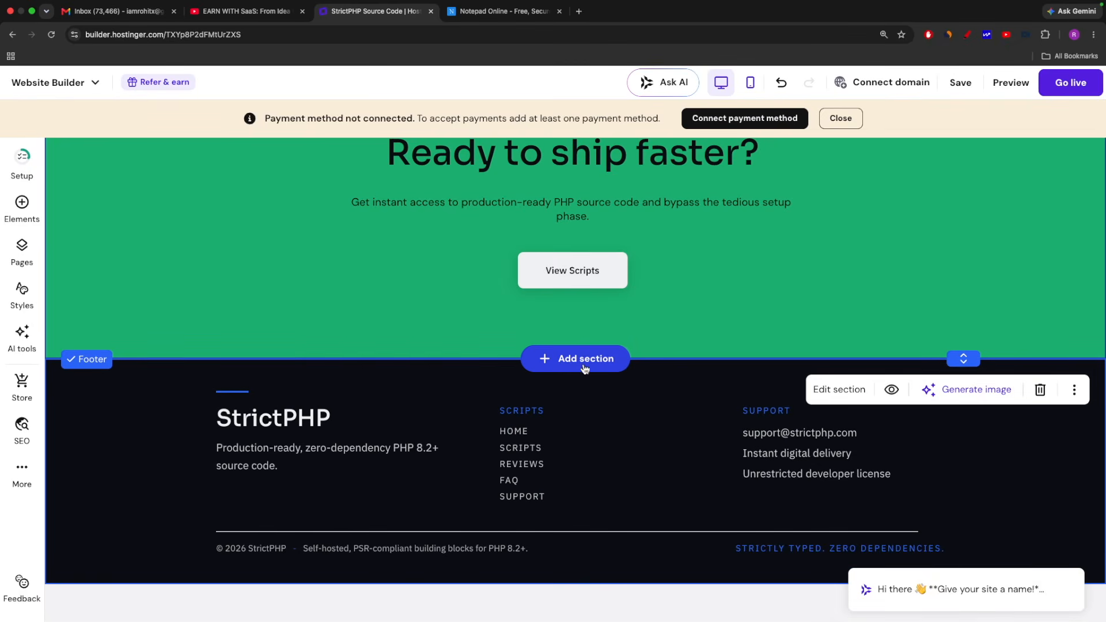
pyautogui.click(572, 361)
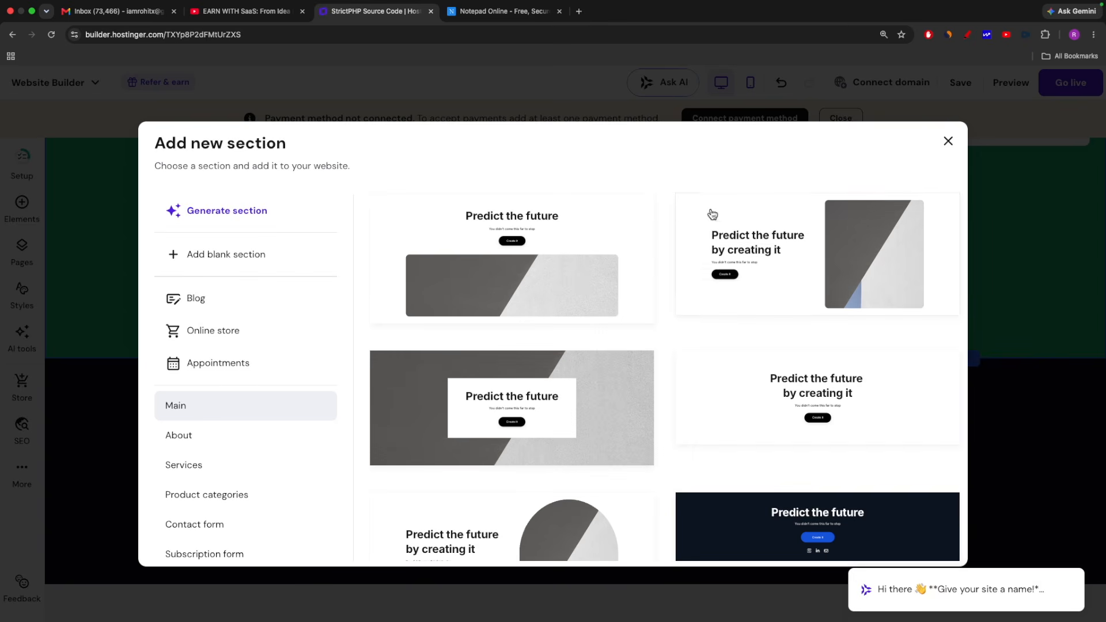
pyautogui.scroll(-2, 818, 358)
pyautogui.scroll(-2, 799, 386)
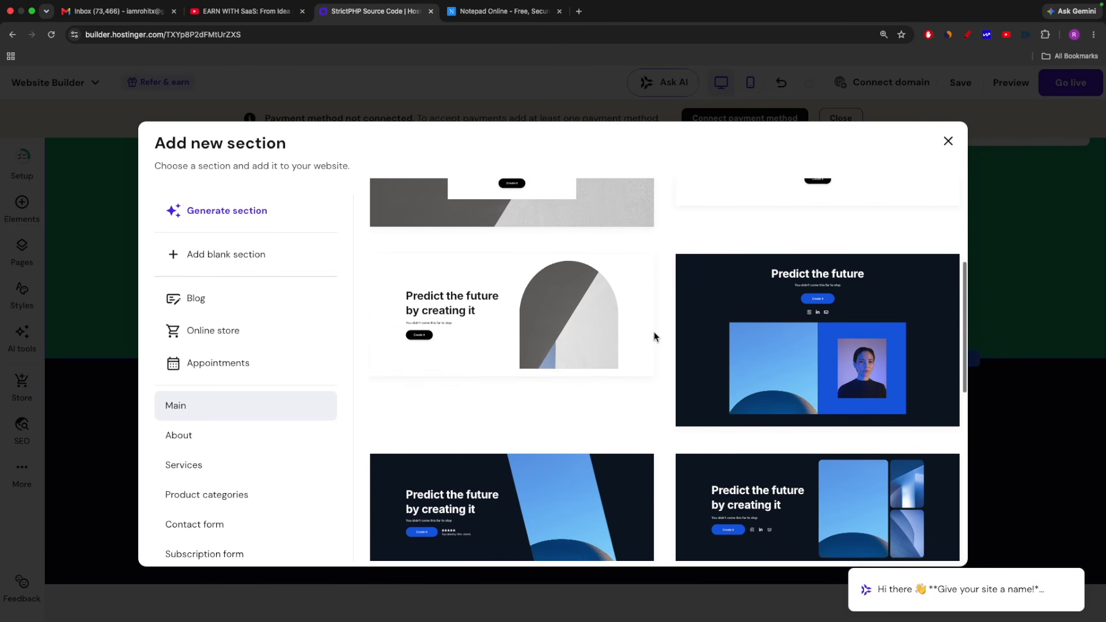
pyautogui.scroll(-5, 669, 307)
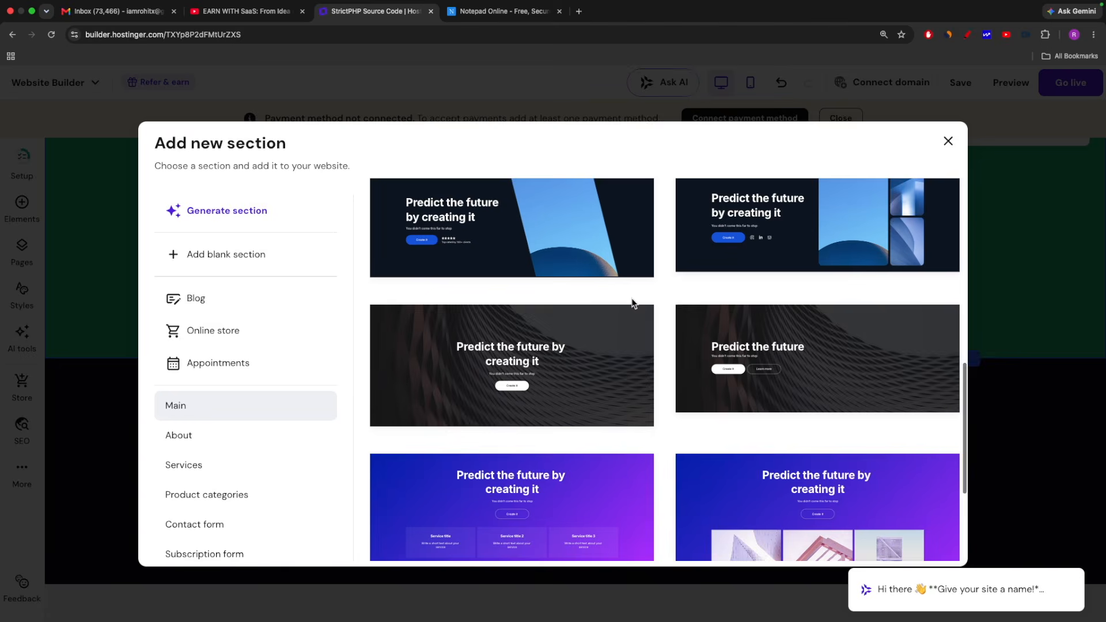
pyautogui.scroll(-2, 633, 304)
pyautogui.scroll(-3, 223, 376)
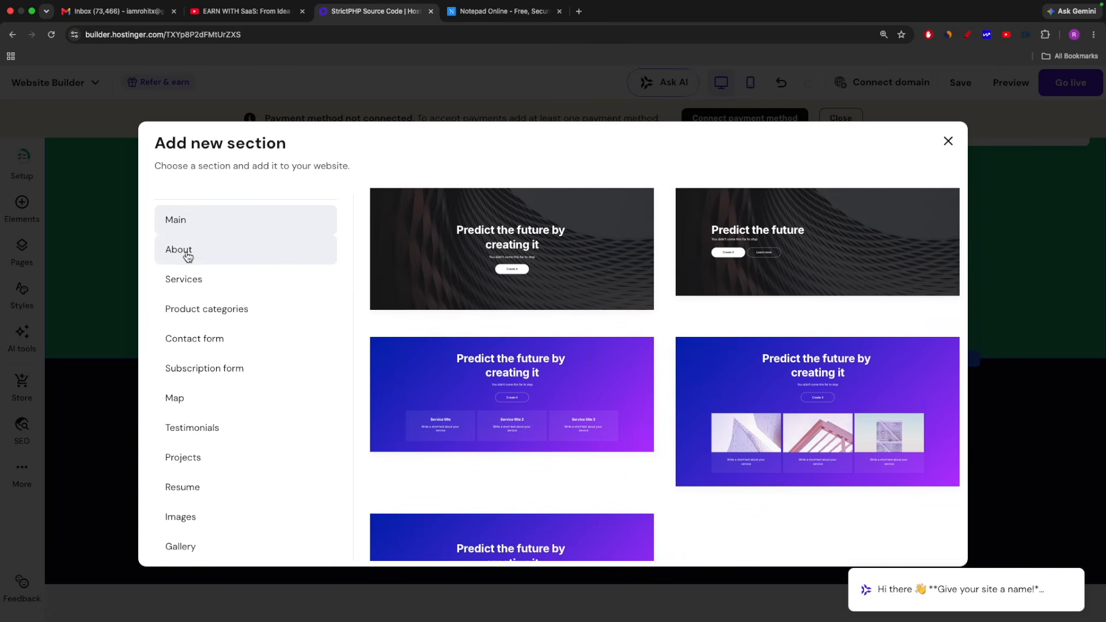
# Look through the About, Services, Product categories and Map section templates and the remaining template categories
pyautogui.click(188, 255)
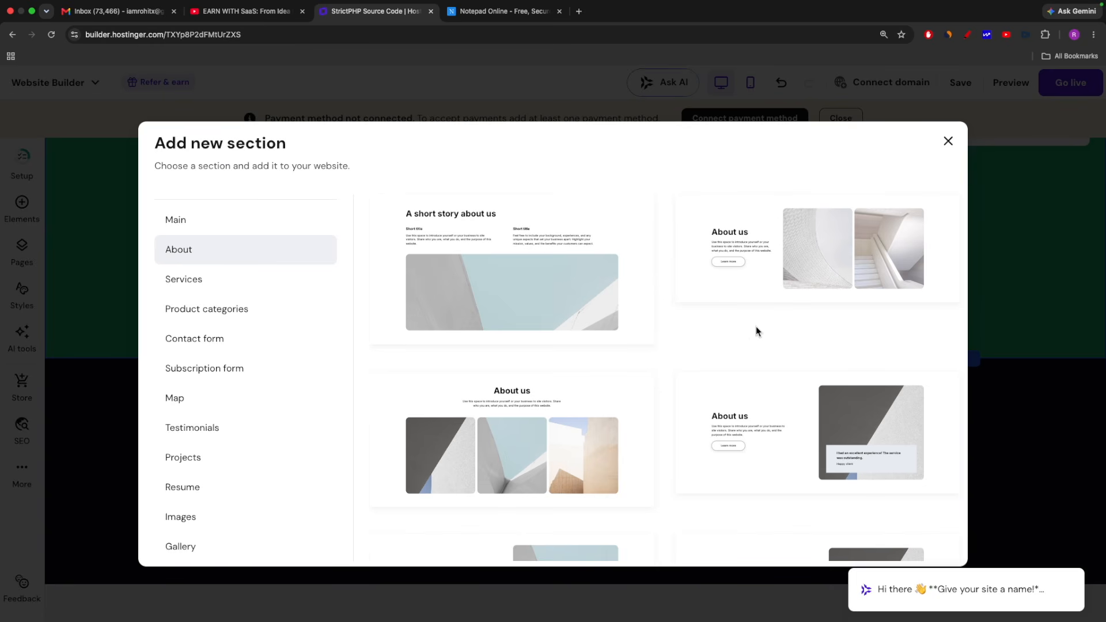
pyautogui.click(189, 282)
pyautogui.click(196, 316)
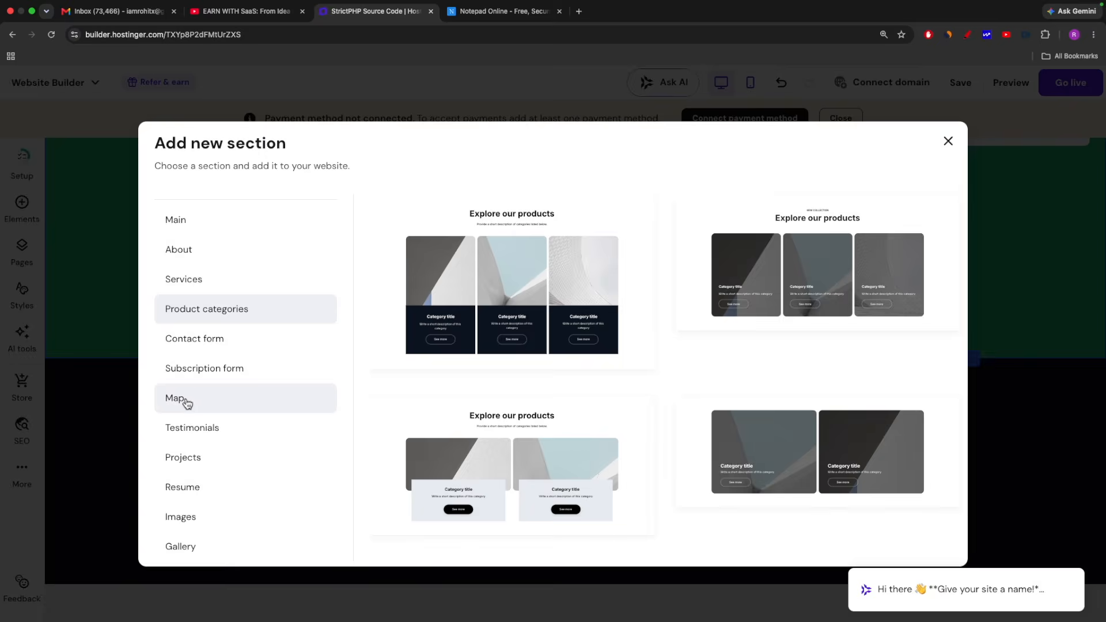
pyautogui.click(183, 401)
pyautogui.scroll(-2, 694, 435)
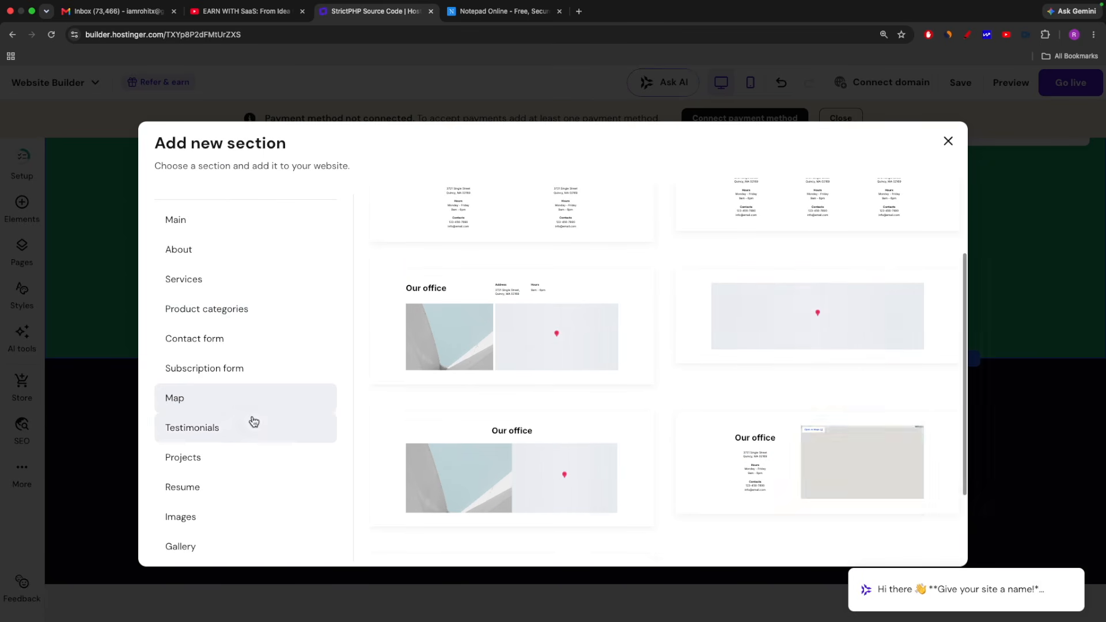
pyautogui.scroll(-2, 249, 407)
pyautogui.scroll(-4, 249, 408)
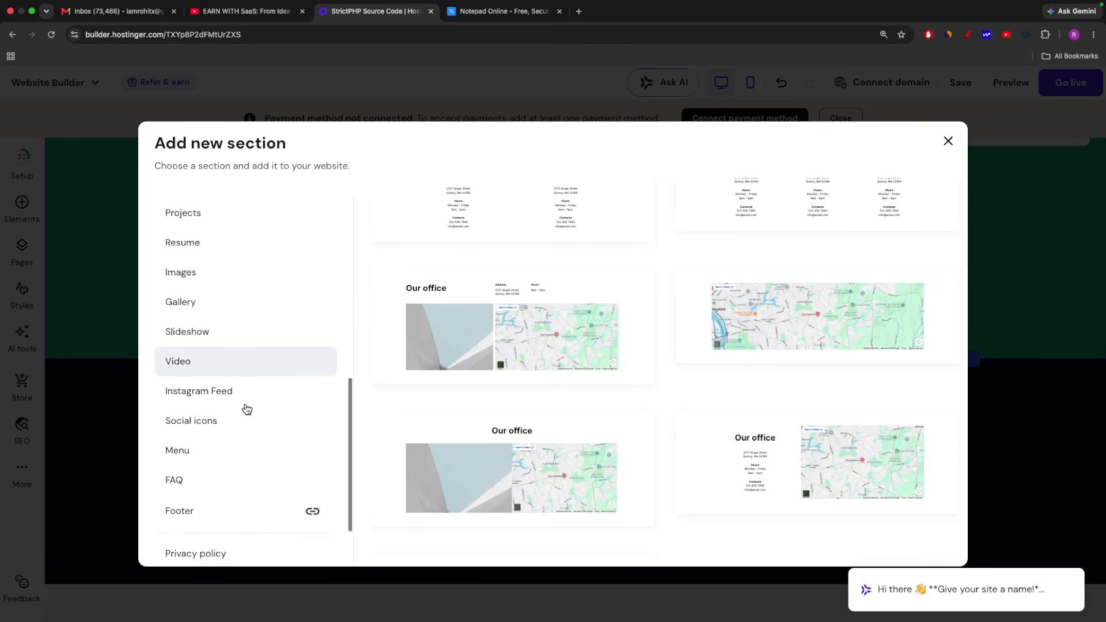
pyautogui.scroll(5, 239, 404)
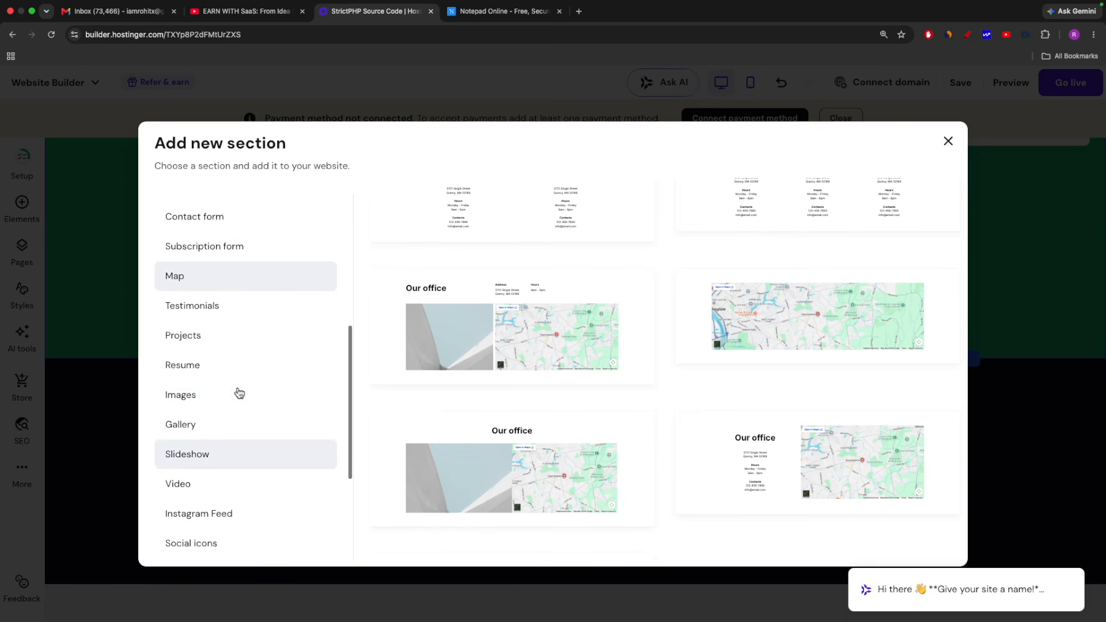
pyautogui.scroll(1, 238, 392)
# Add the contact form section with the dark wavy background above the footer and review it on the page
pyautogui.click(237, 362)
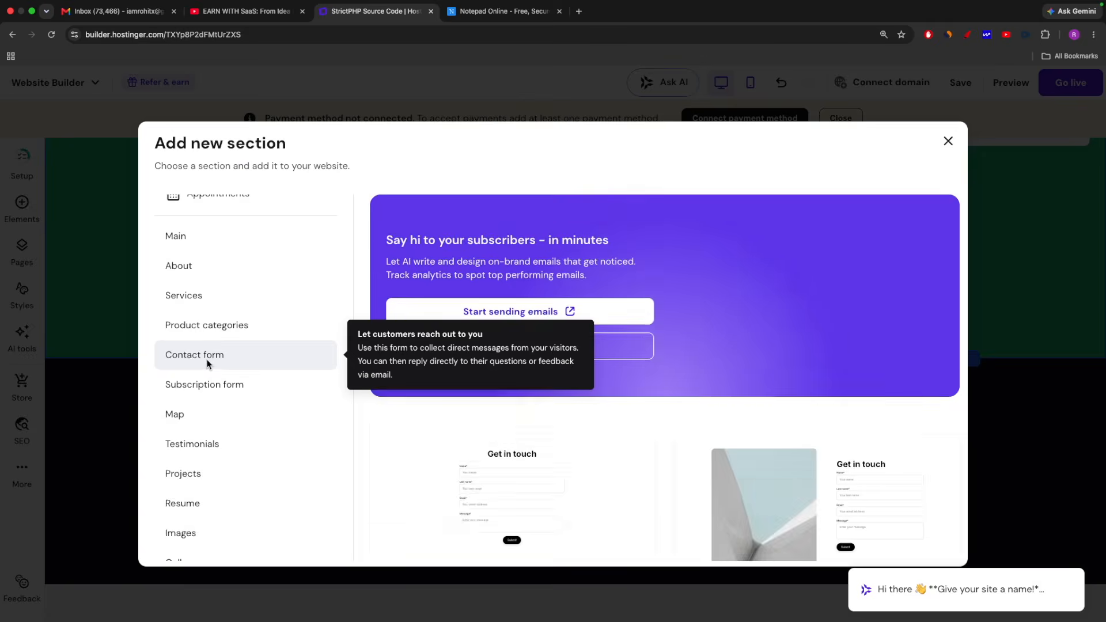
pyautogui.scroll(-3, 607, 430)
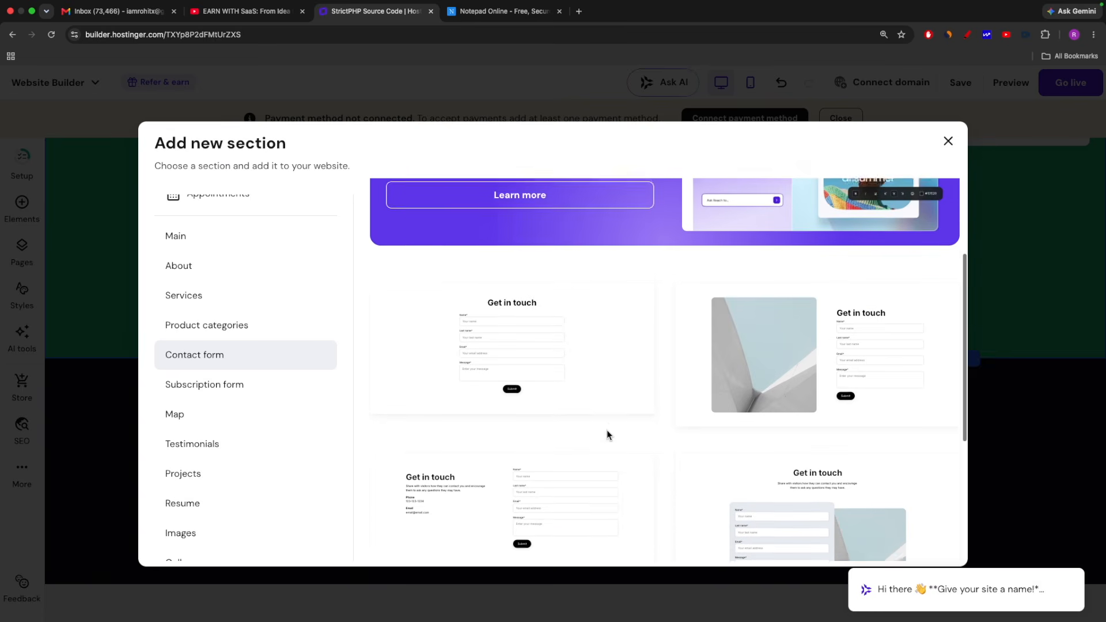
pyautogui.scroll(-4, 899, 423)
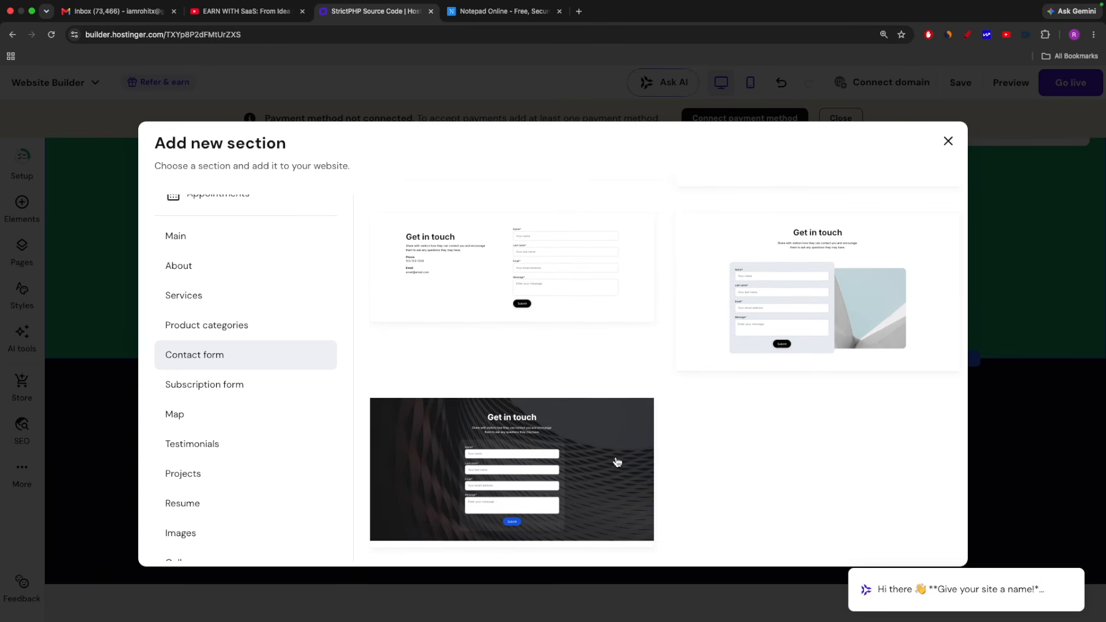
pyautogui.scroll(4, 599, 455)
pyautogui.scroll(3, 612, 451)
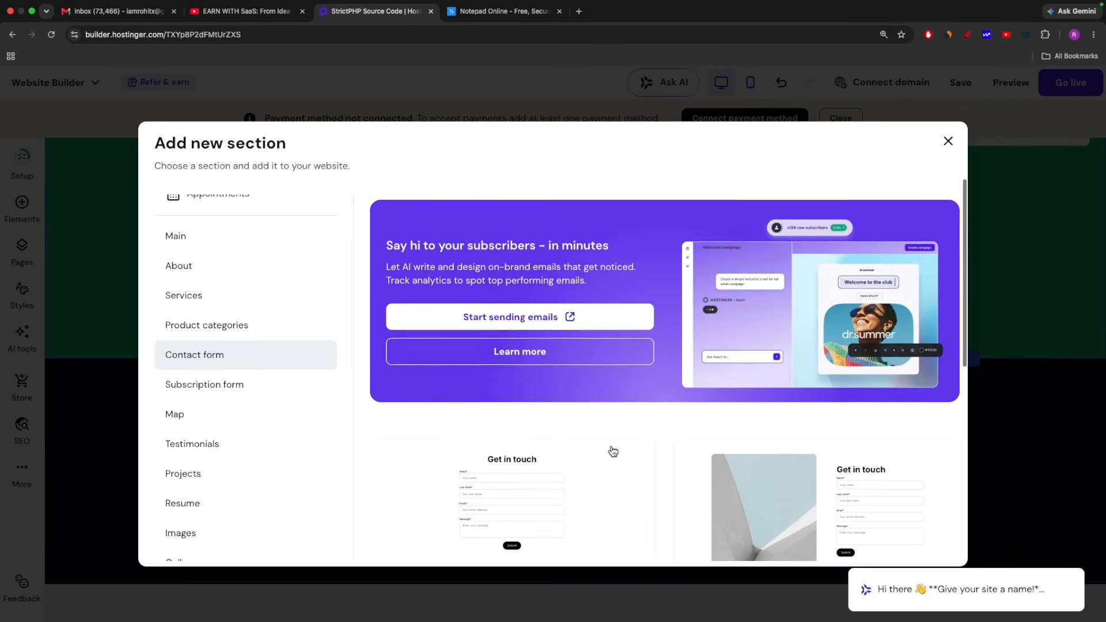
pyautogui.scroll(-7, 613, 449)
pyautogui.click(519, 464)
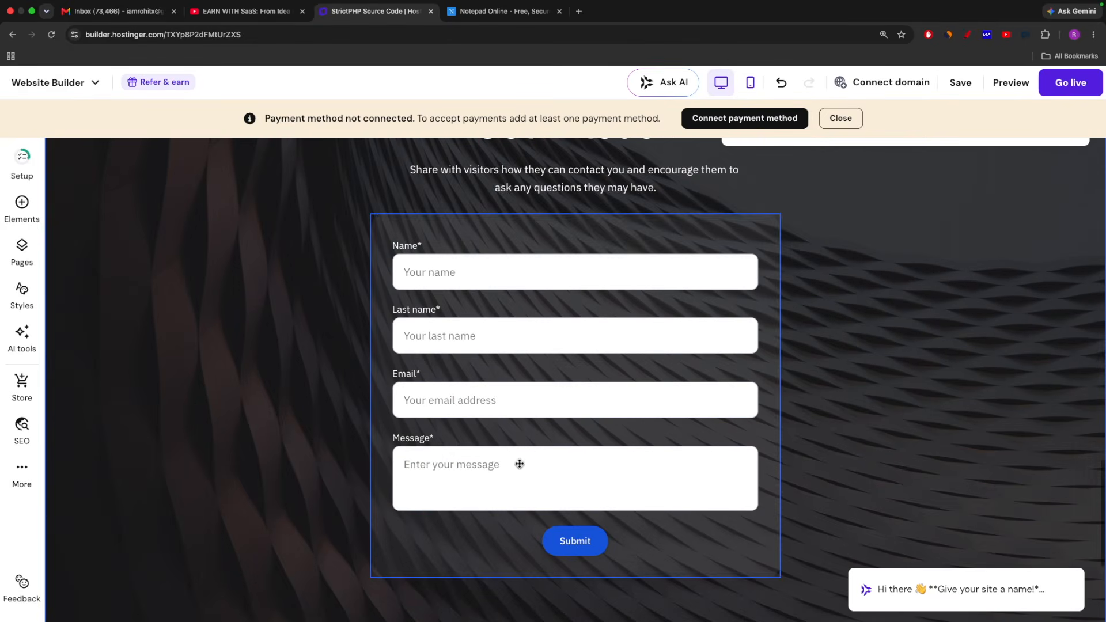
pyautogui.scroll(10, 954, 374)
pyautogui.scroll(-8, 954, 372)
pyautogui.scroll(-8, 955, 373)
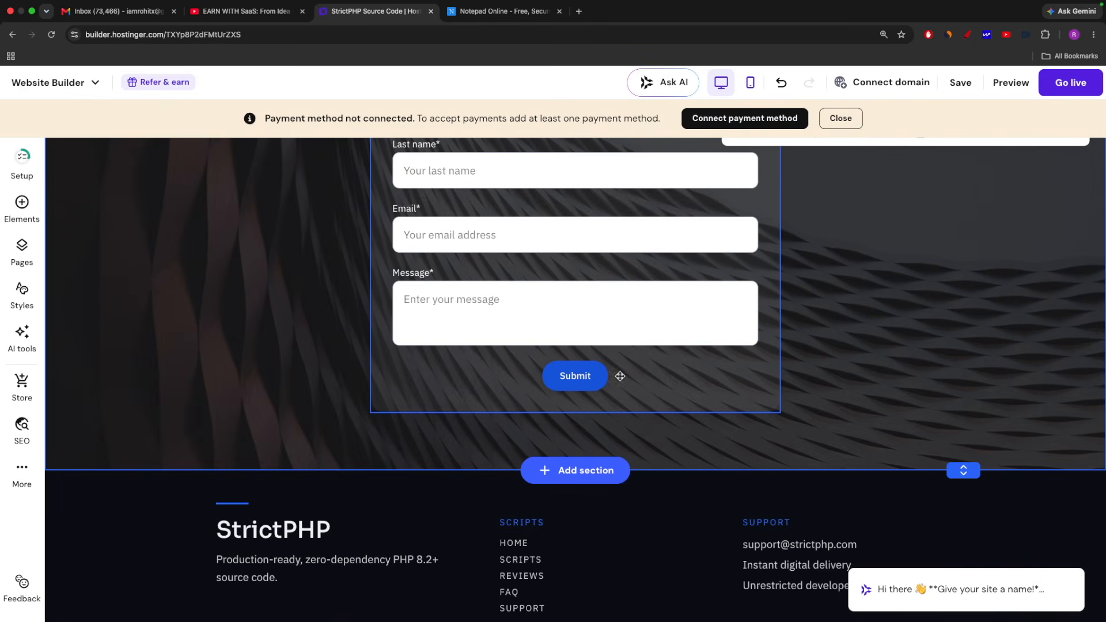
pyautogui.scroll(2, 650, 371)
pyautogui.scroll(1, 650, 371)
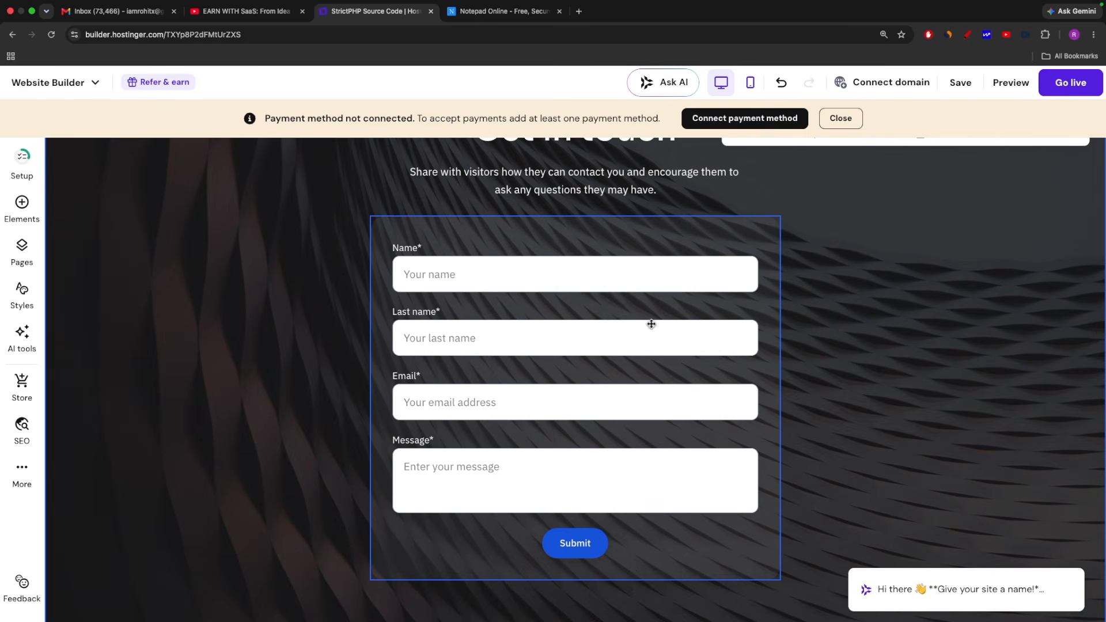
# Browse the available page elements, try out a button below the hero image, and delete it
pyautogui.scroll(20, 810, 330)
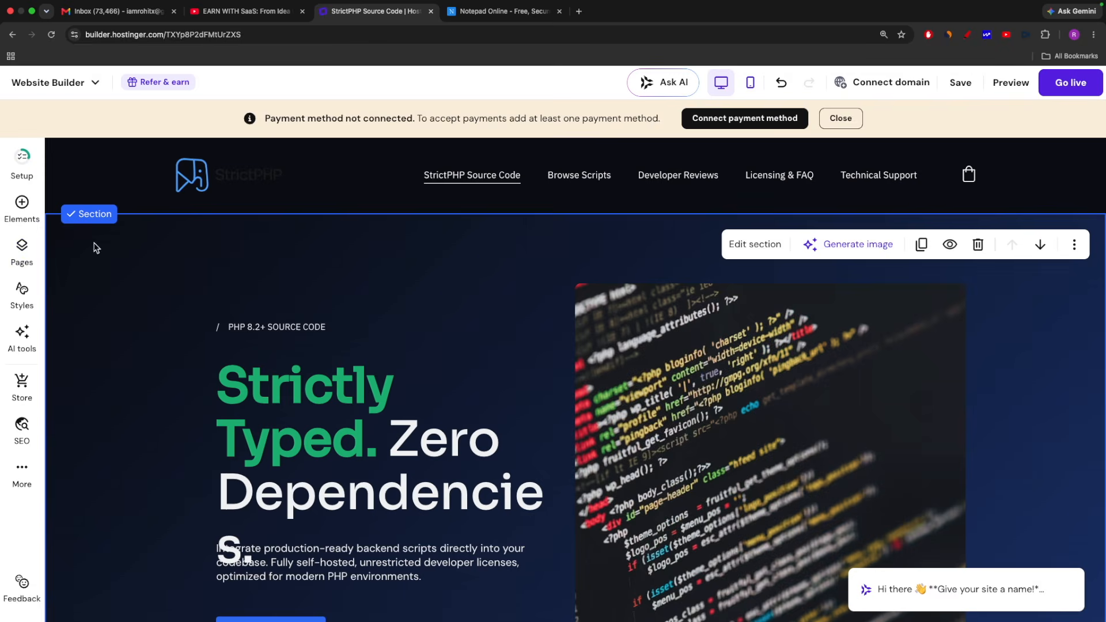
pyautogui.click(22, 206)
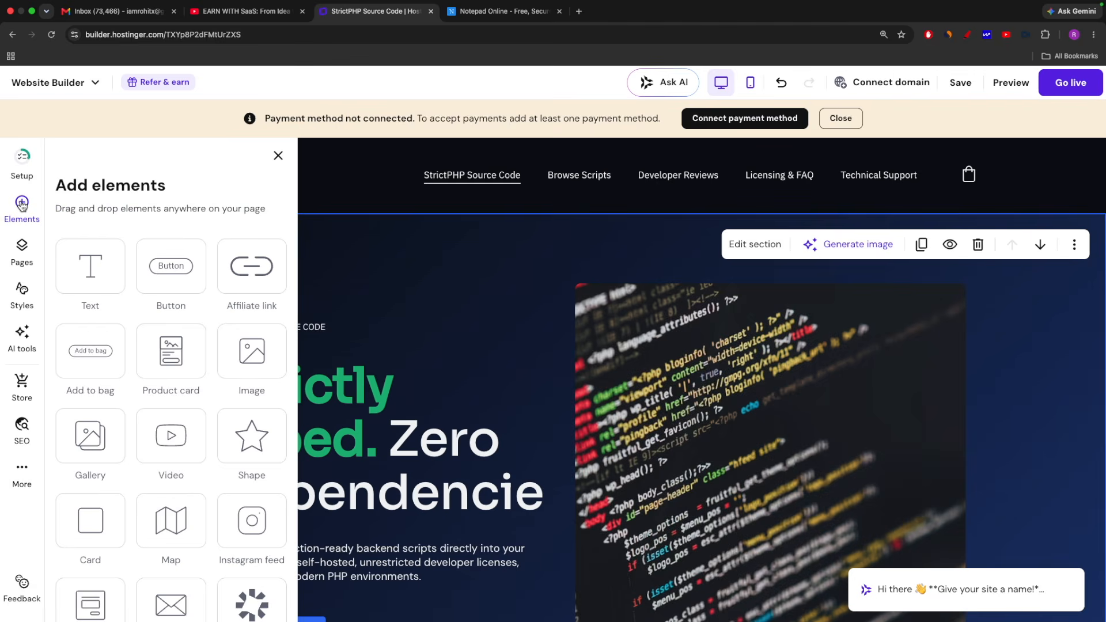
pyautogui.scroll(-5, 228, 305)
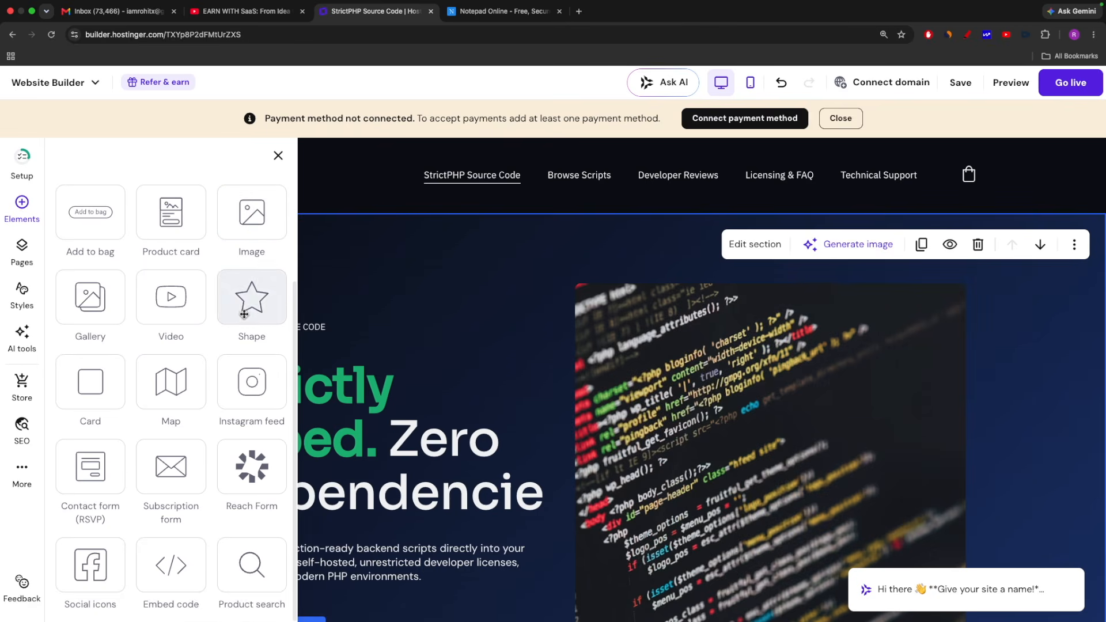
pyautogui.scroll(5, 161, 280)
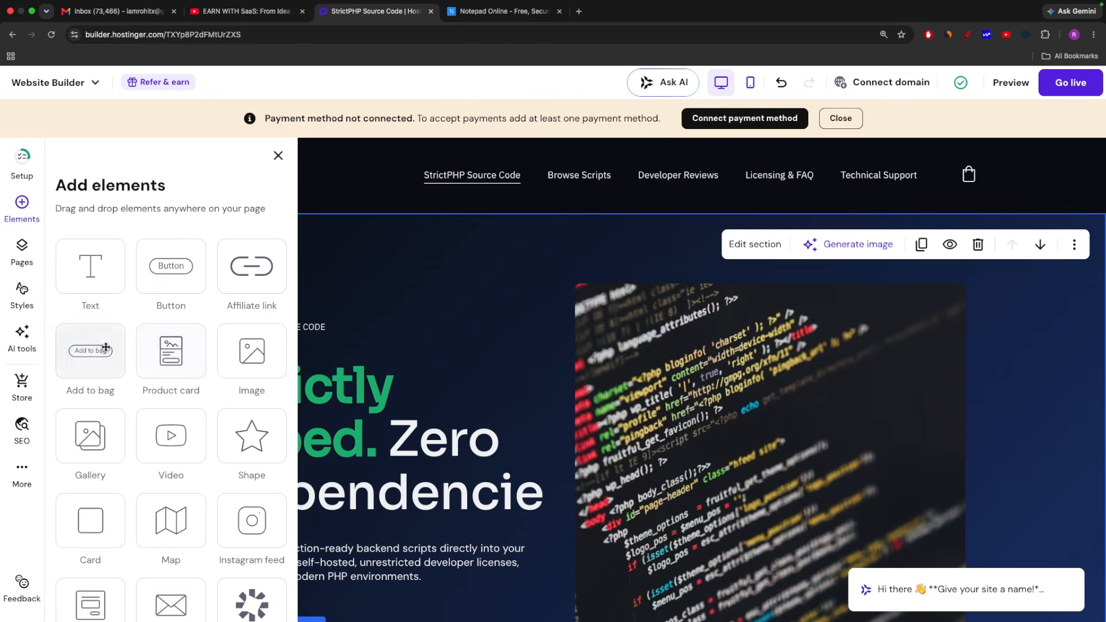
pyautogui.click(168, 274)
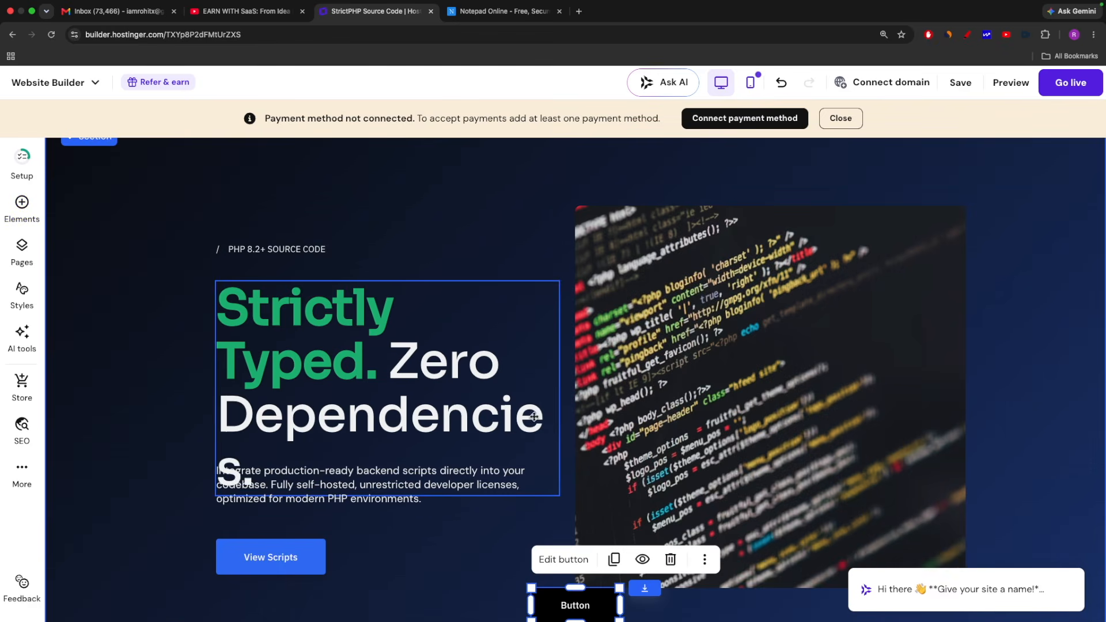
pyautogui.scroll(-3, 621, 530)
pyautogui.moveTo(568, 499); pyautogui.dragTo(661, 523)
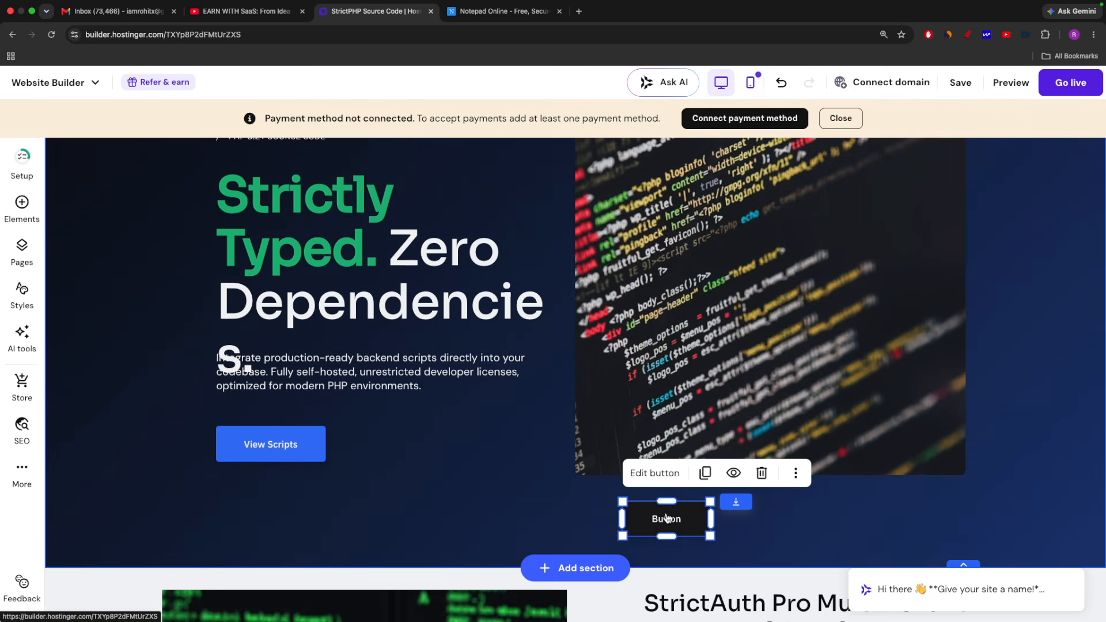
pyautogui.click(762, 474)
# Add a video element to the hero section and delete it again
pyautogui.scroll(-3, 464, 353)
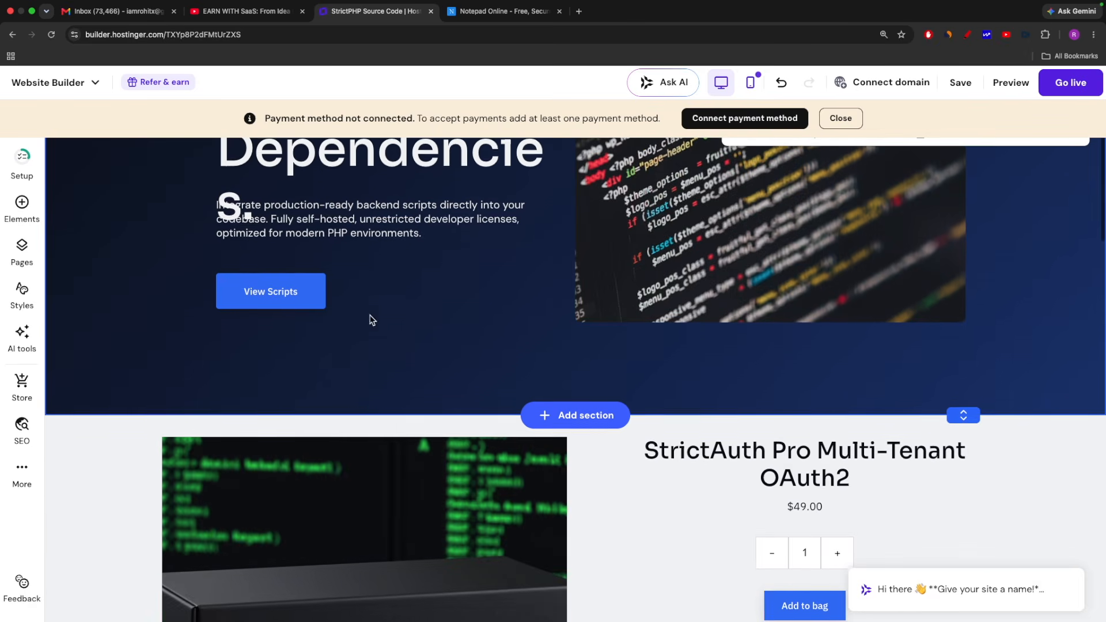
pyautogui.click(22, 208)
pyautogui.scroll(-2, 200, 340)
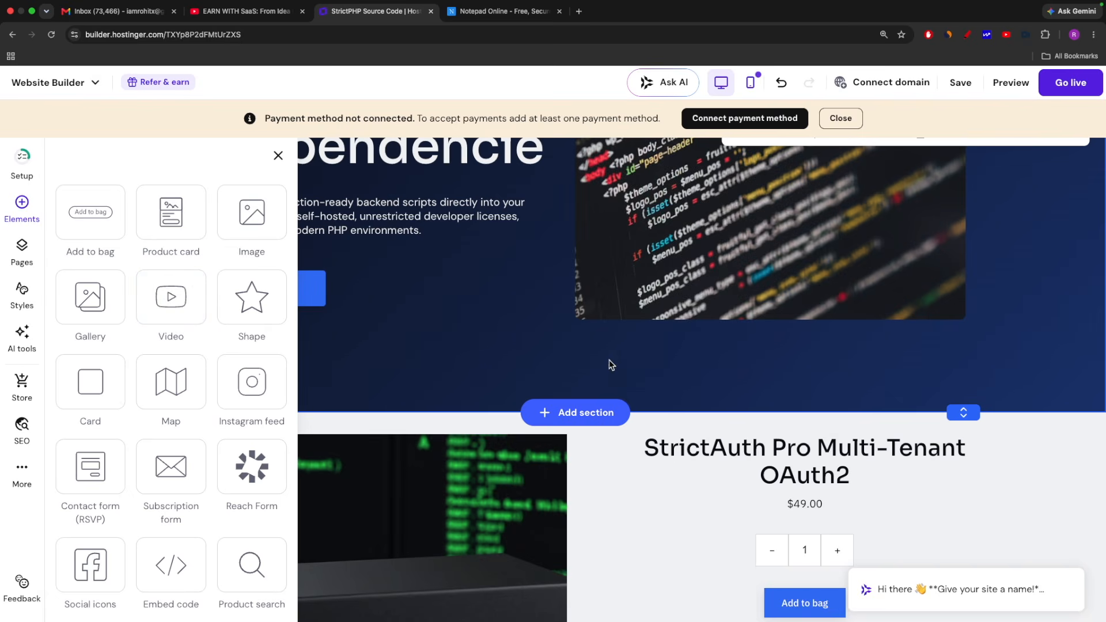
pyautogui.click(169, 308)
pyautogui.scroll(-2, 573, 412)
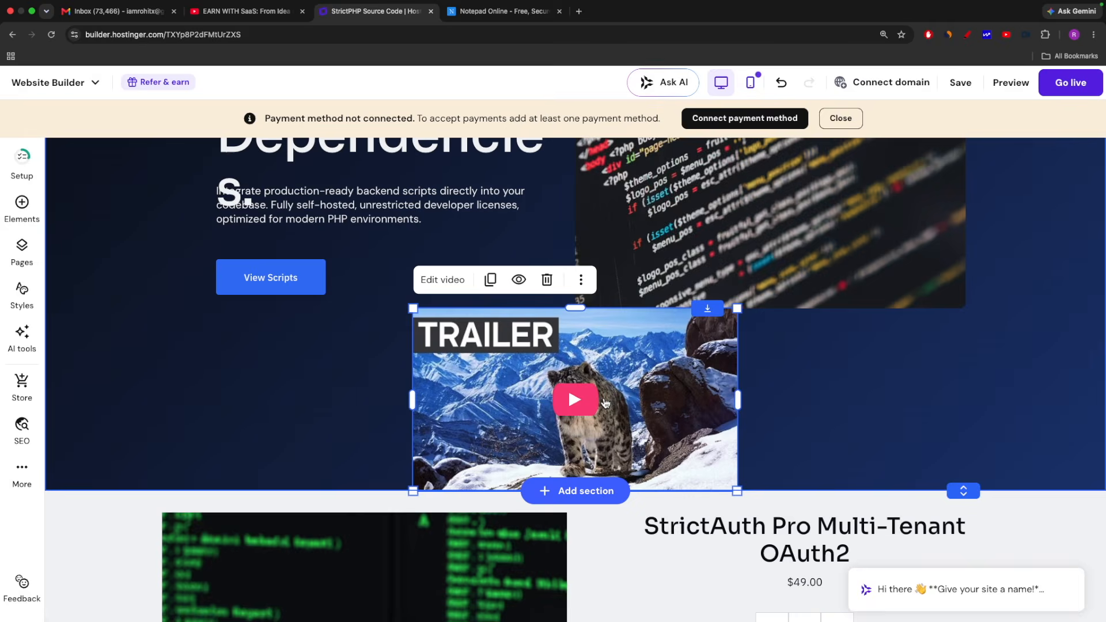
pyautogui.press('Delete')
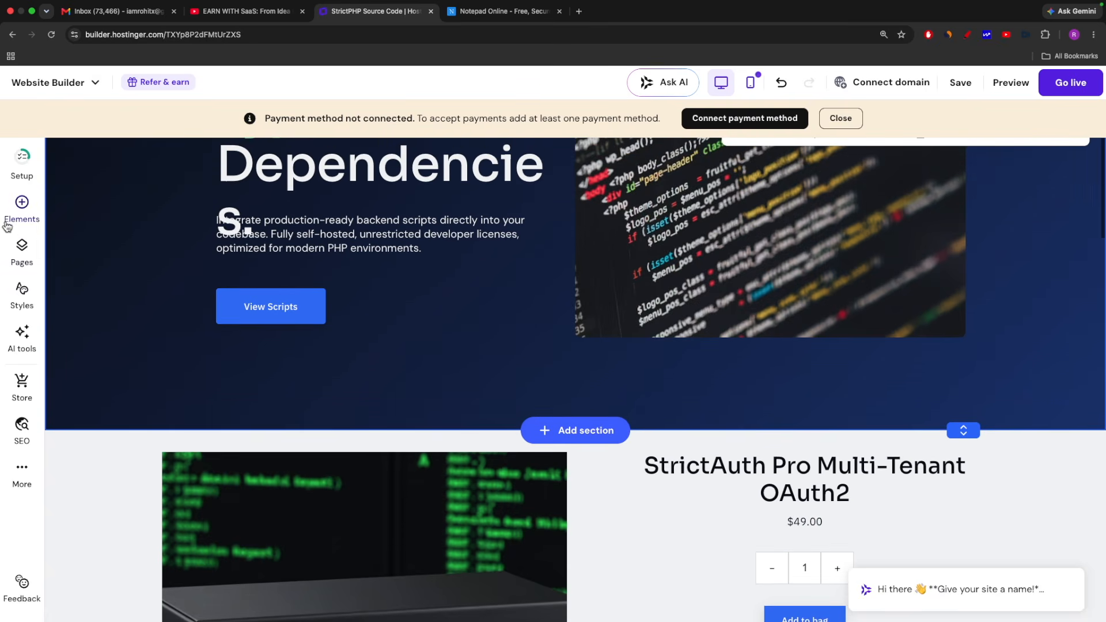
# Open the Browse Scripts page from the site's page list and look through the other listed pages
pyautogui.click(14, 257)
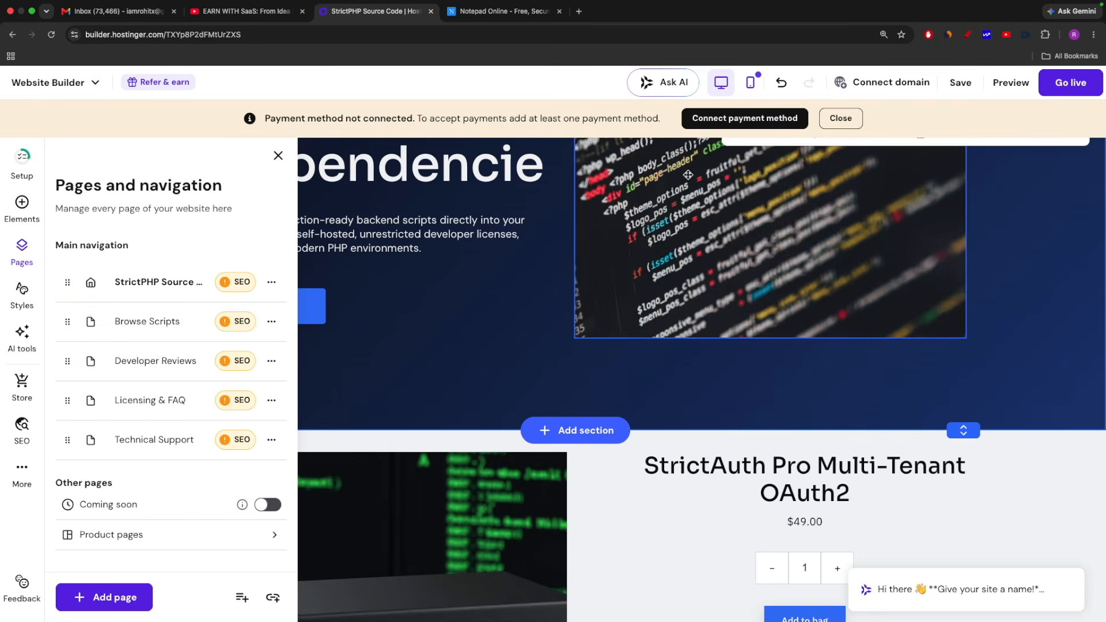
pyautogui.scroll(6, 542, 306)
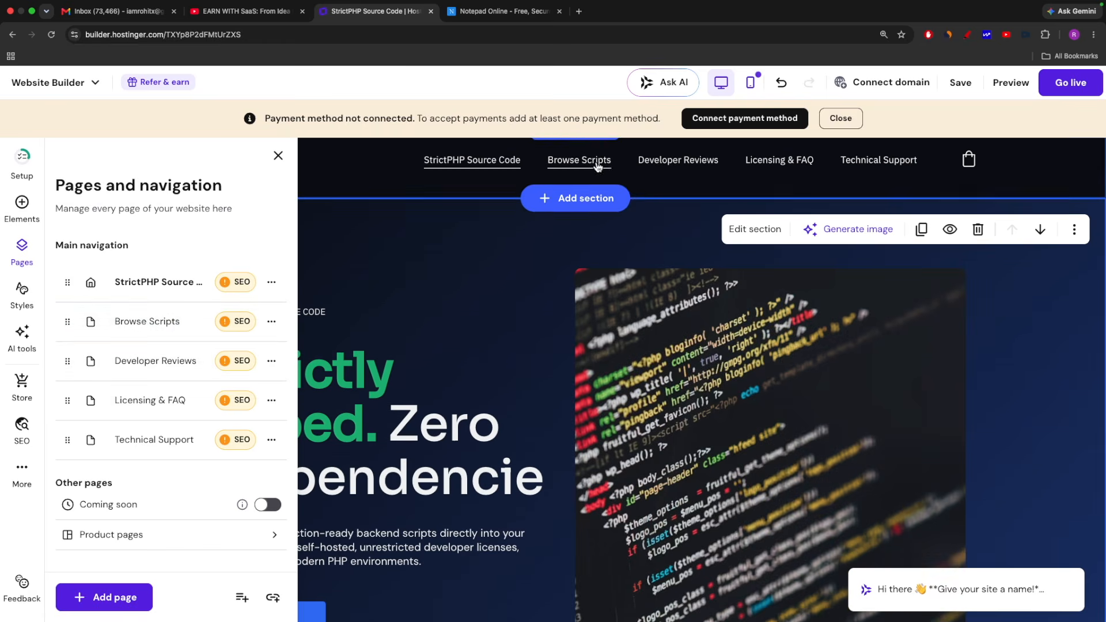
pyautogui.click(144, 332)
pyautogui.scroll(-5, 238, 390)
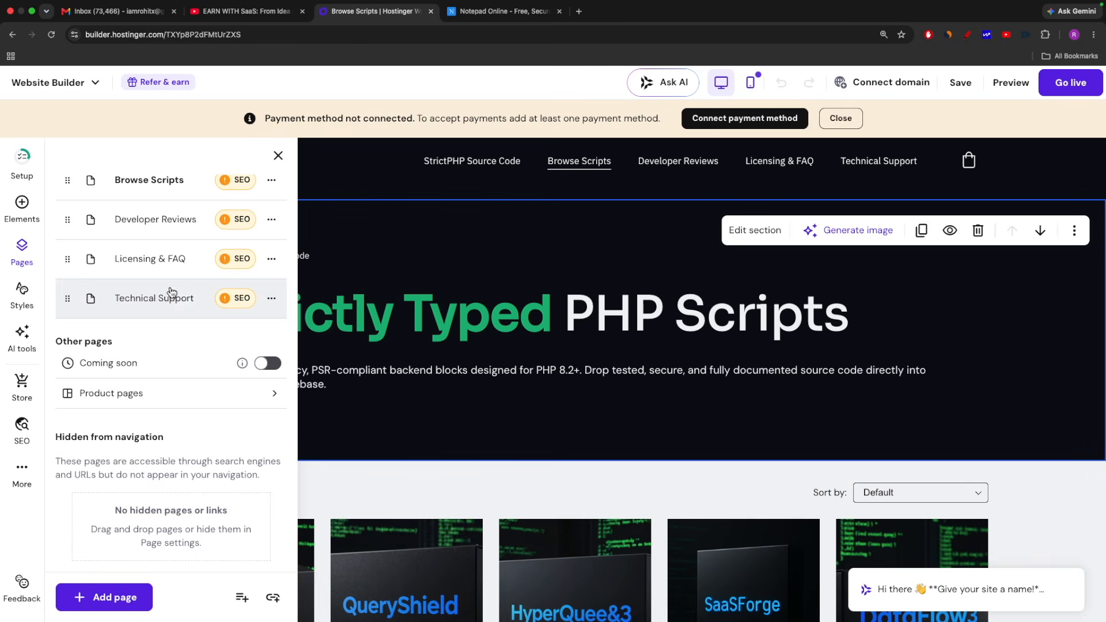
# Look at the website's color styles and the list of available AI tools
pyautogui.click(20, 296)
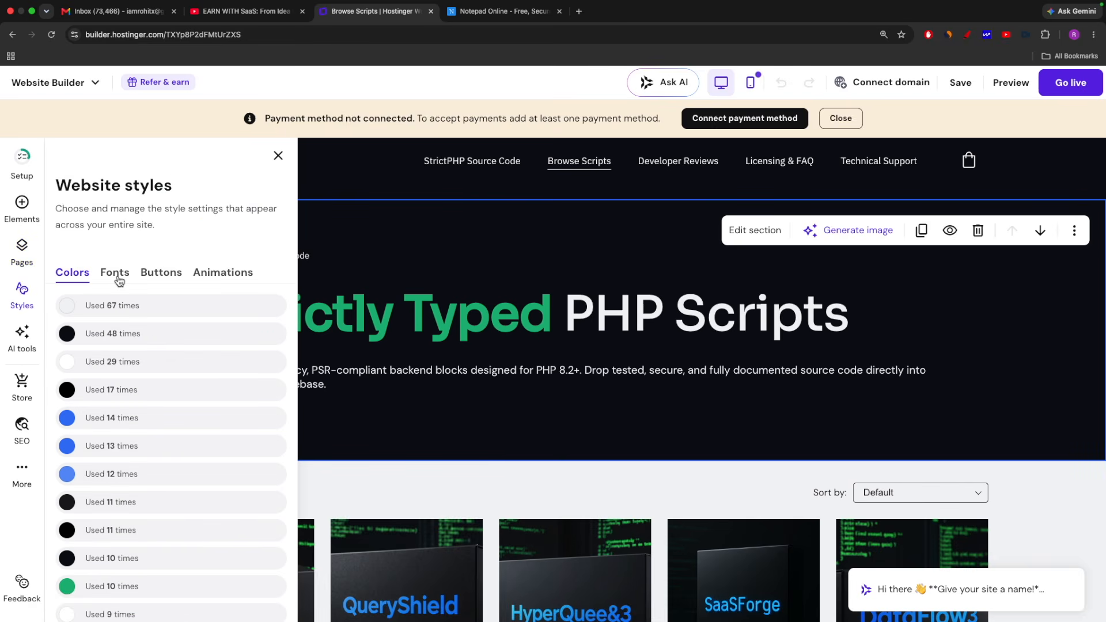
pyautogui.click(23, 340)
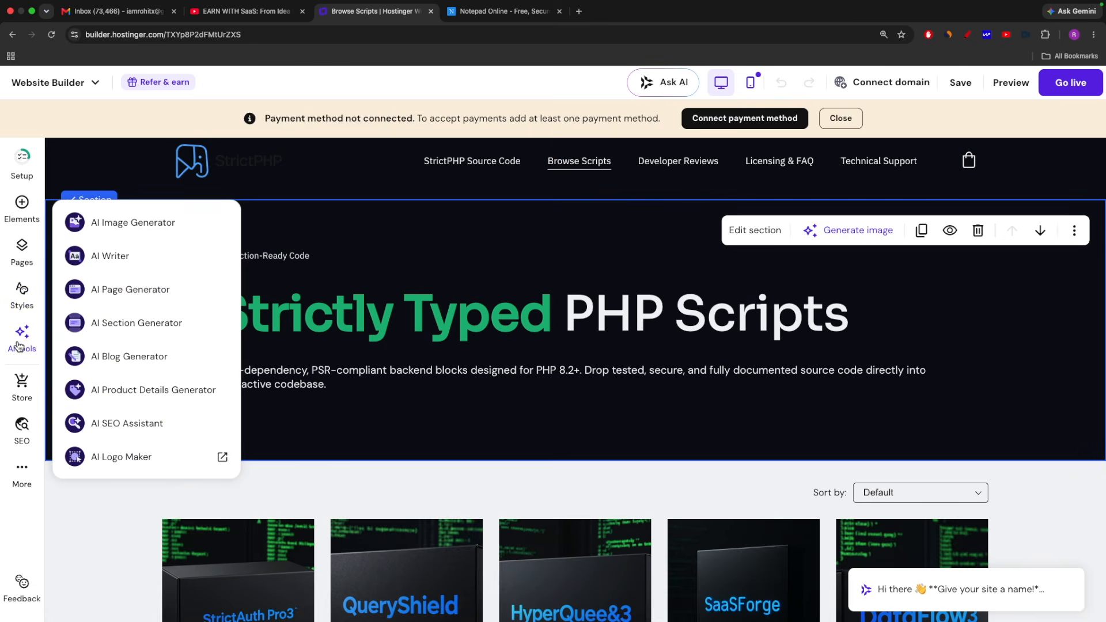
# Look at the AI Image Generator and the AI Product Details Generator, leaving both without generating anything
pyautogui.click(142, 232)
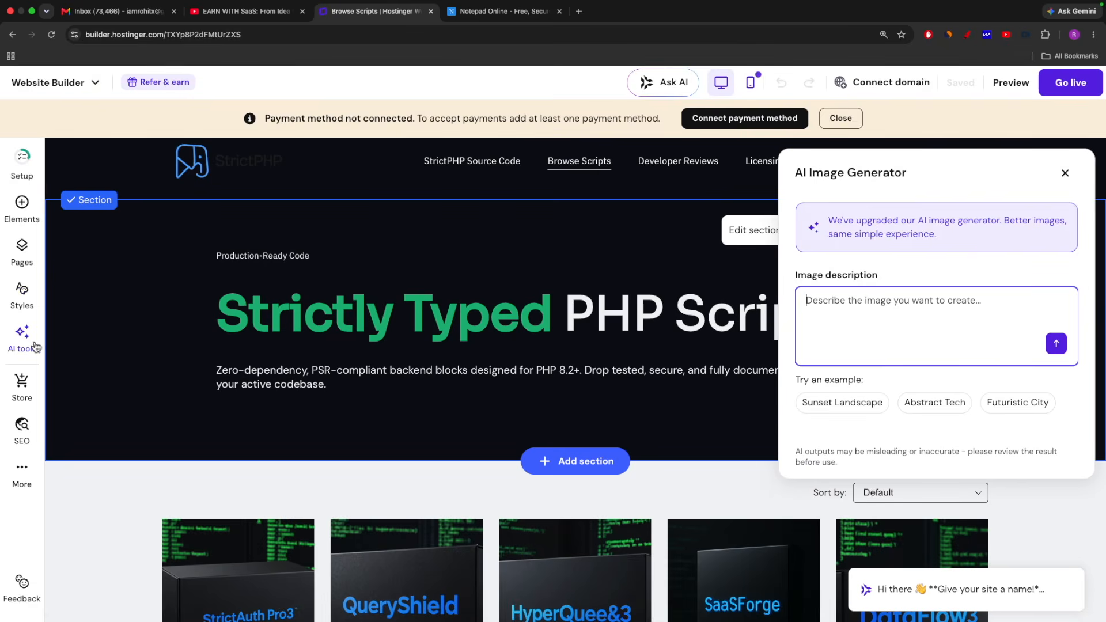
pyautogui.click(15, 344)
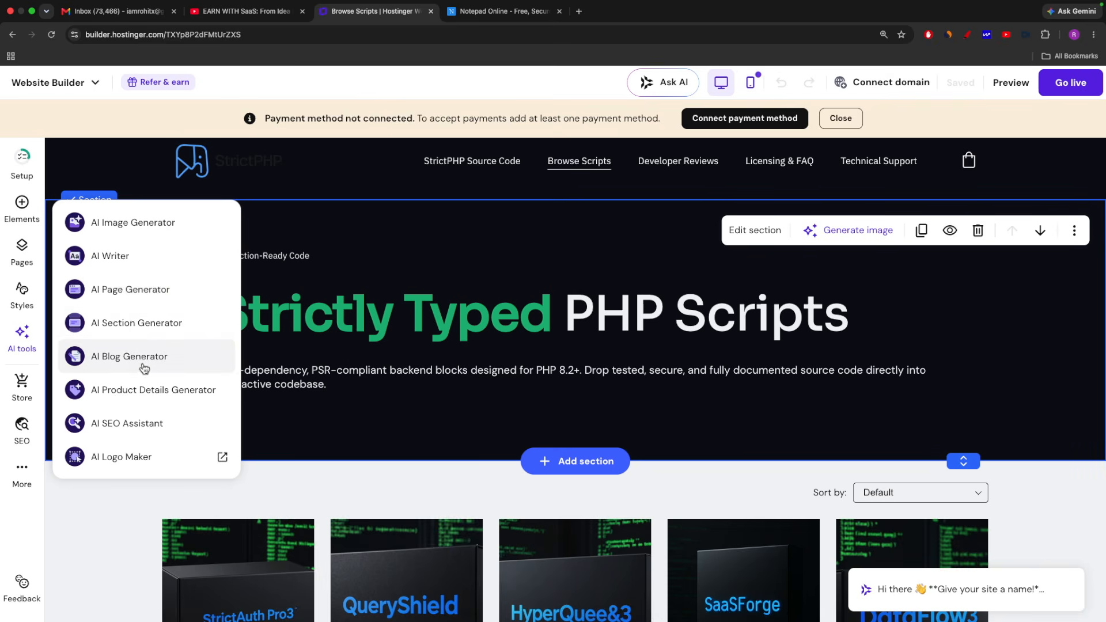
pyautogui.click(176, 396)
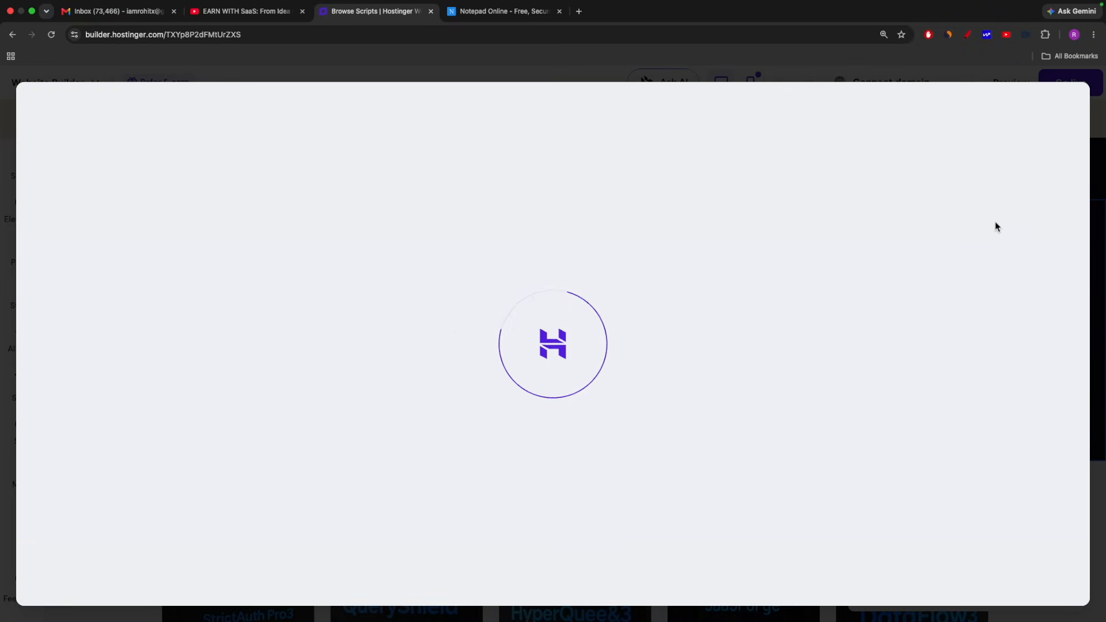
pyautogui.click(129, 77)
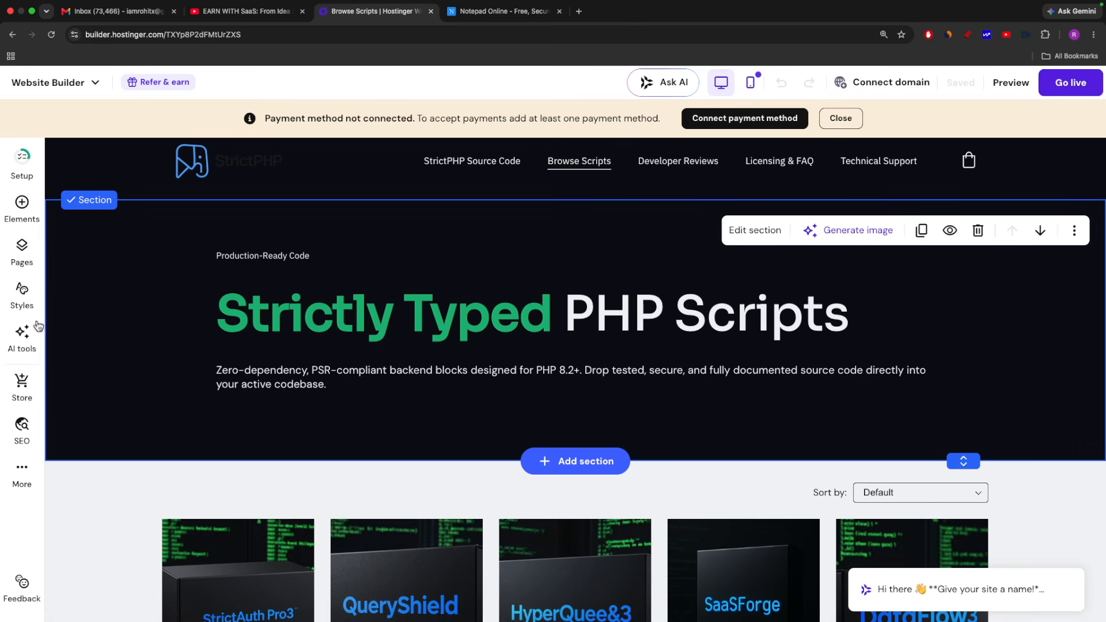
# Look at the AI Writer option on the Browse Scripts heading and intro text, and view the product grid below
pyautogui.click(338, 318)
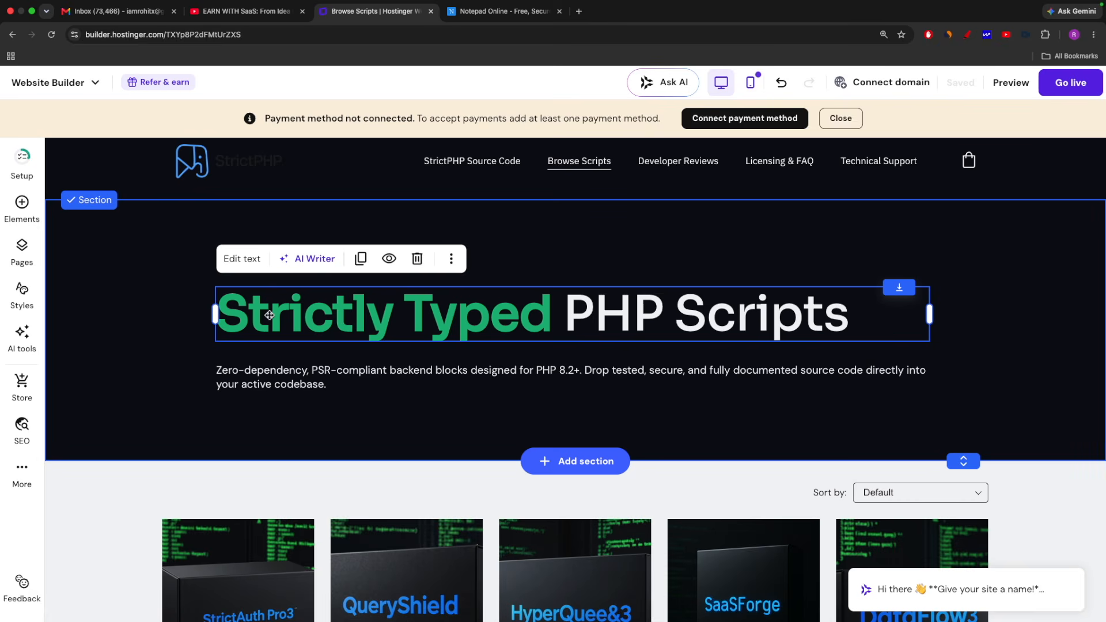
pyautogui.click(270, 376)
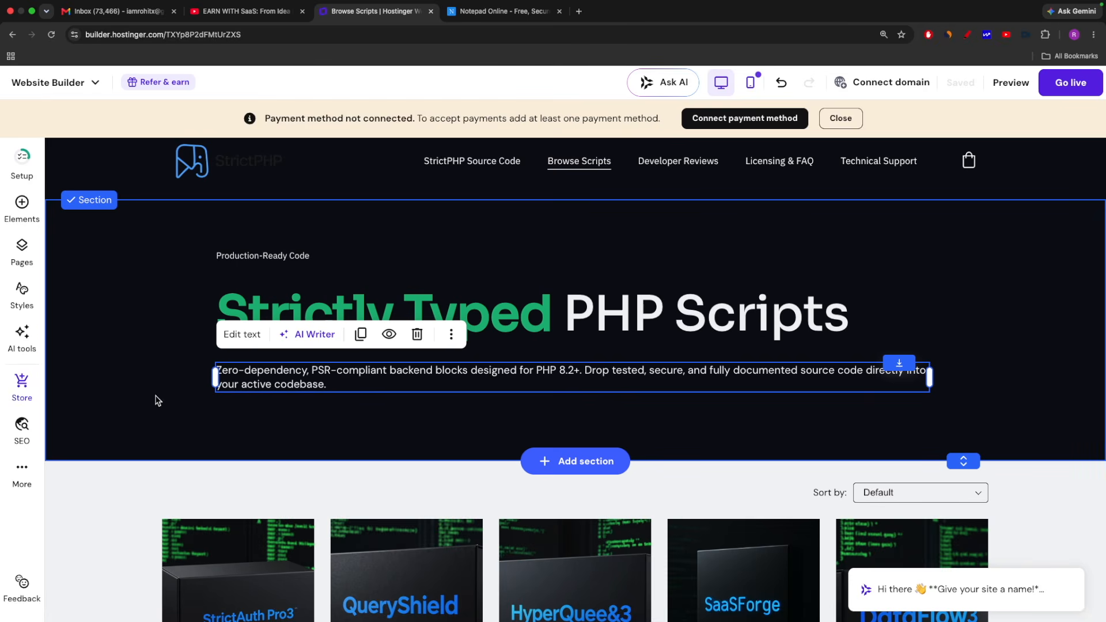
pyautogui.scroll(-5, 158, 400)
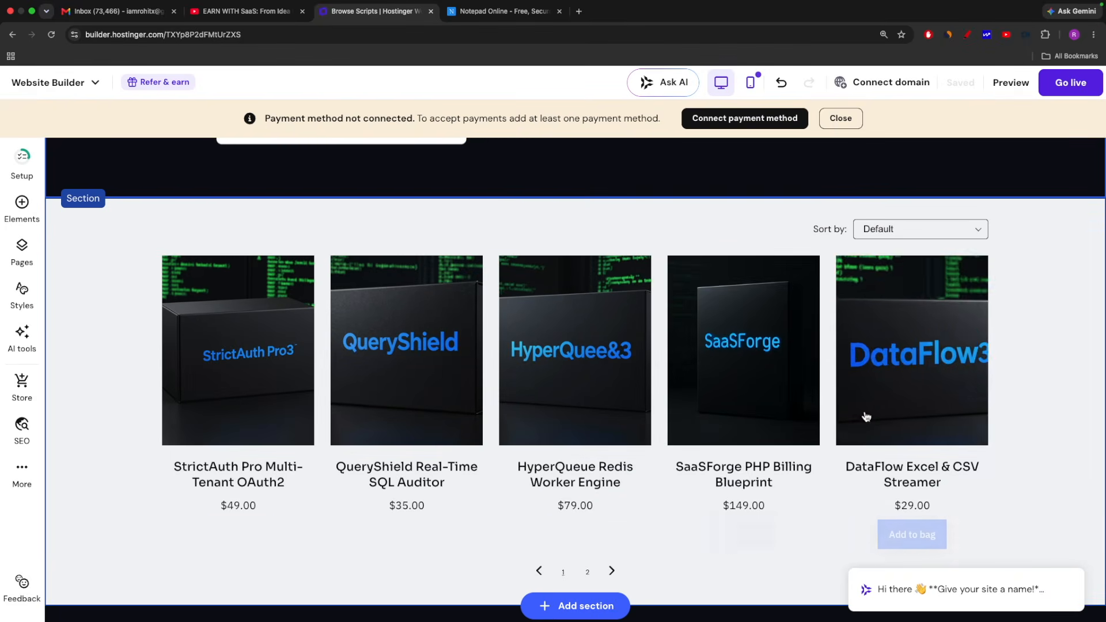
pyautogui.scroll(5, 382, 365)
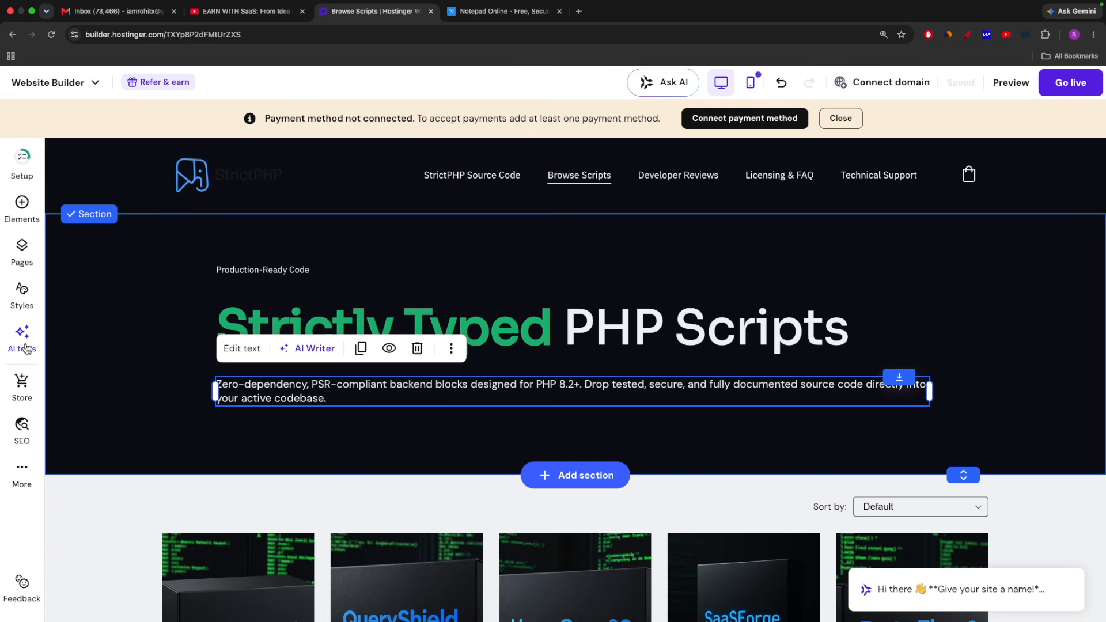
# Start adding a new product of the type Digital product to the store and look over its form
pyautogui.click(21, 387)
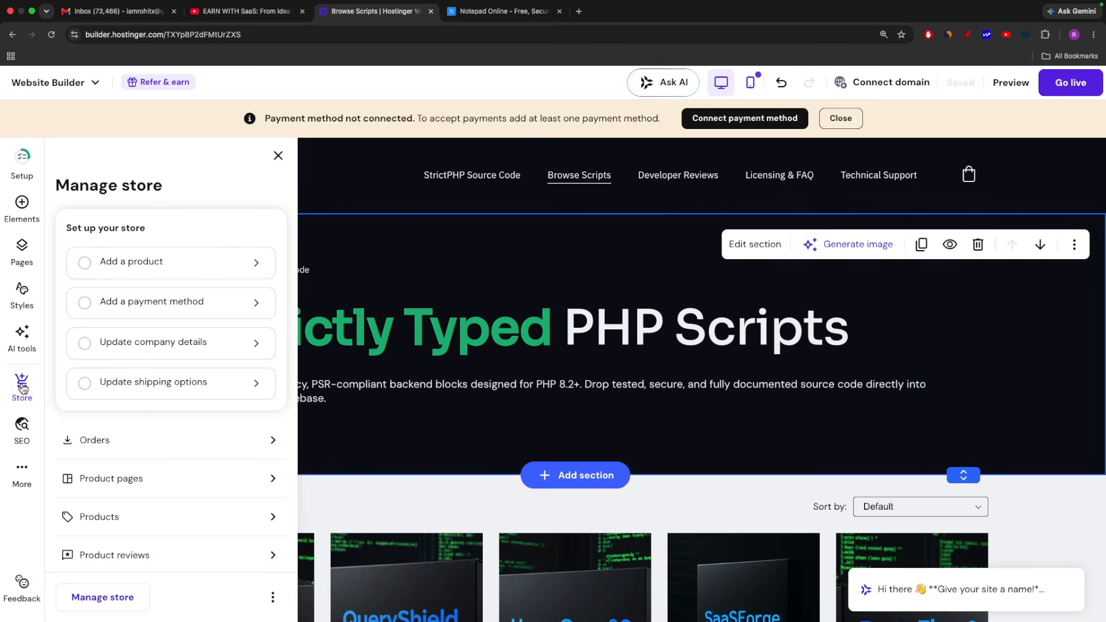
pyautogui.click(123, 265)
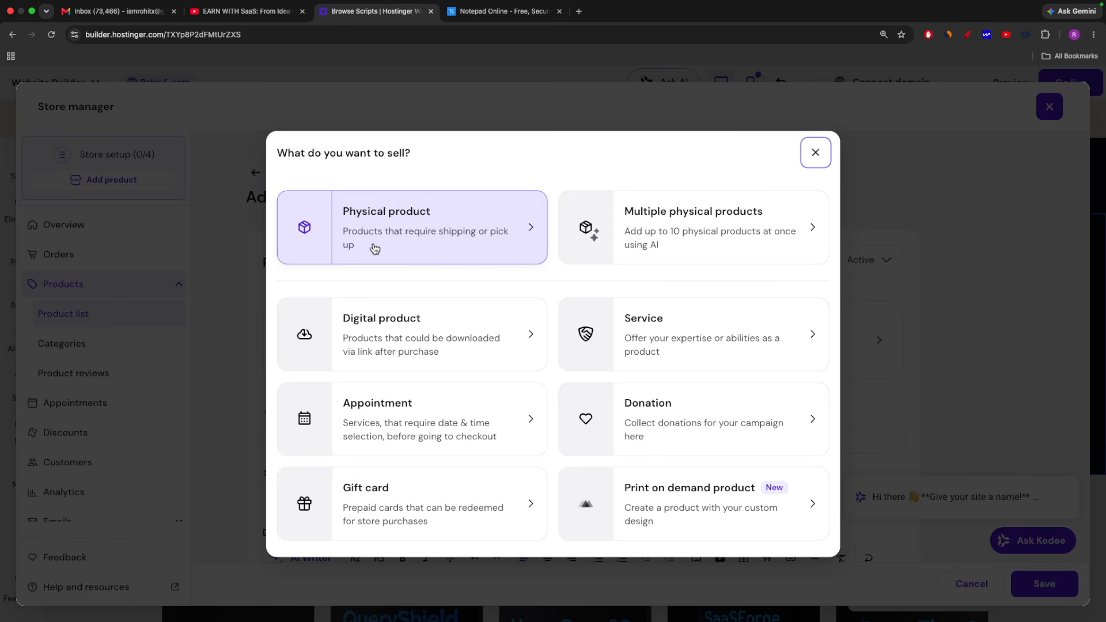
pyautogui.click(380, 335)
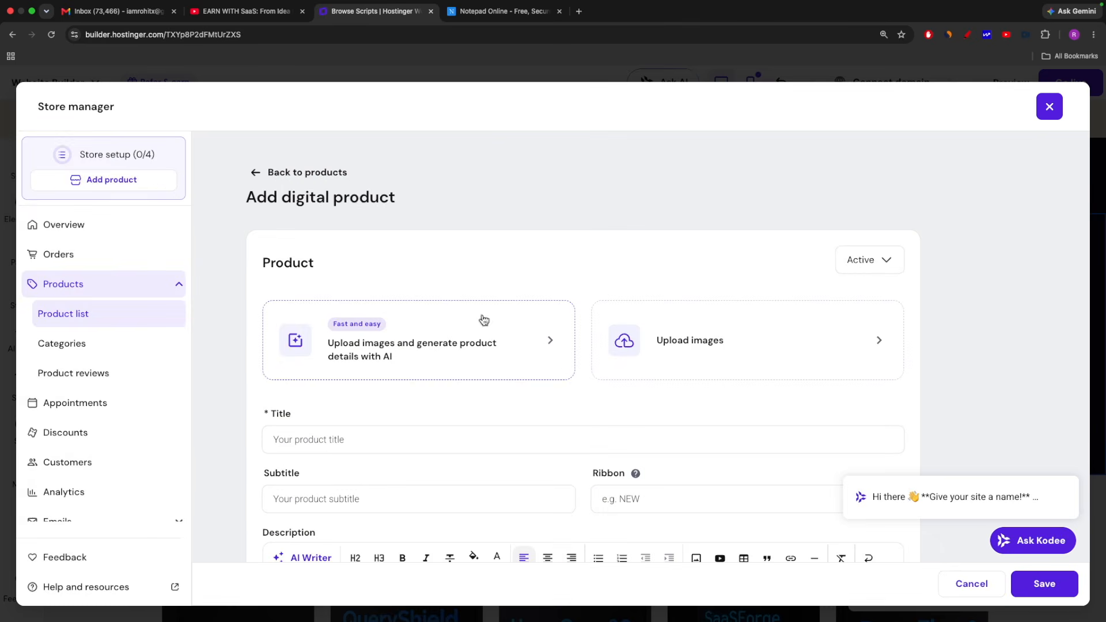
pyautogui.scroll(-2, 1015, 390)
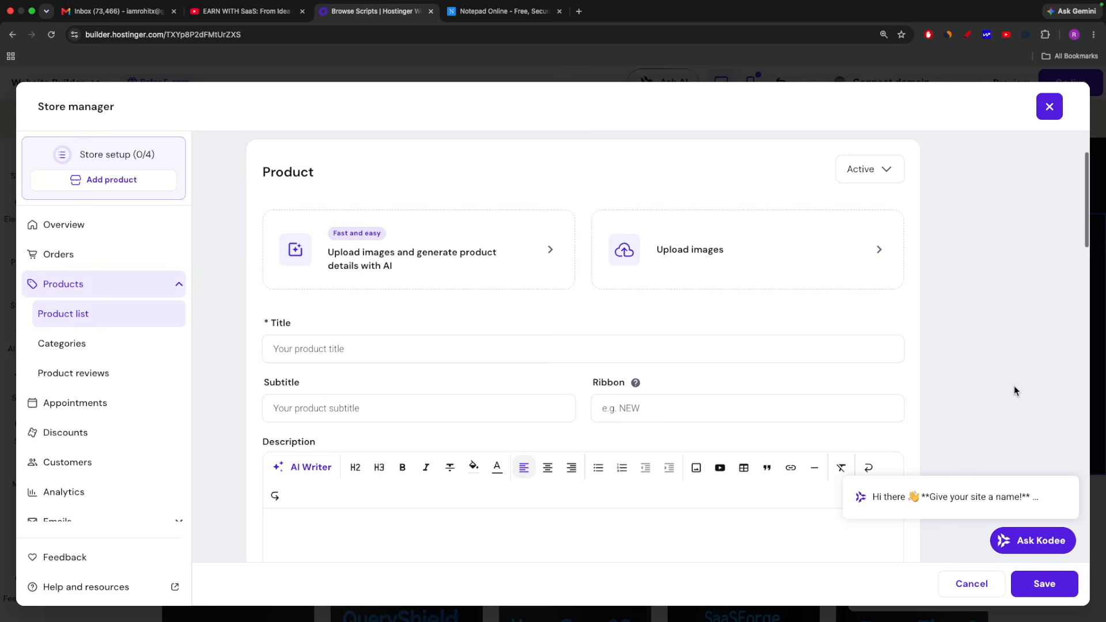
pyautogui.scroll(2, 471, 321)
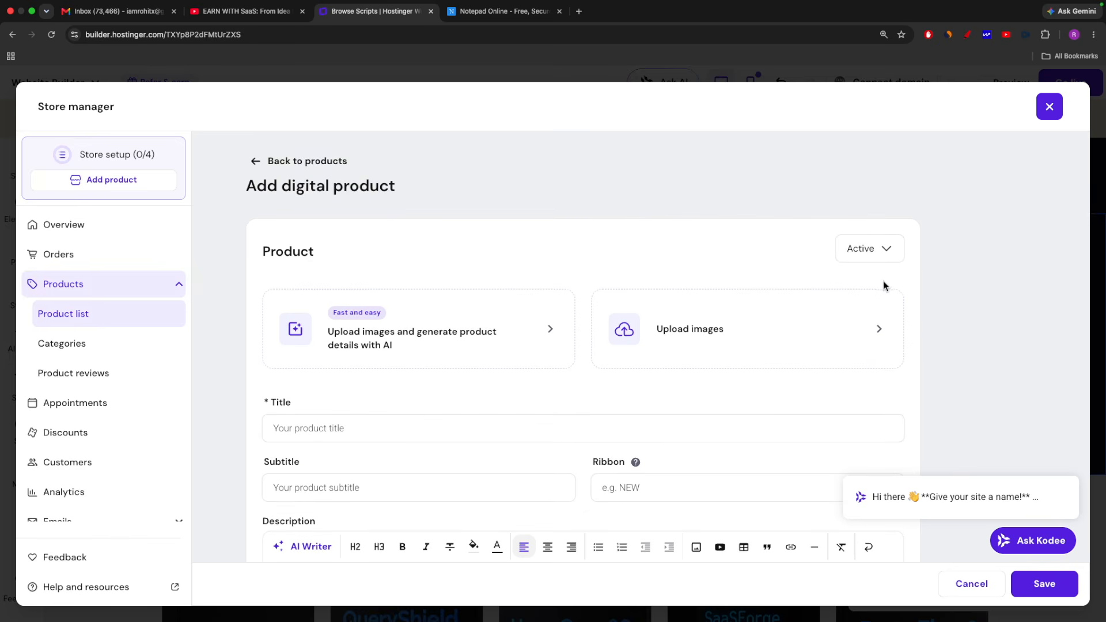
# Upload images.jpeg from Downloads as the digital product's image, without the AI-generated product details
pyautogui.click(385, 337)
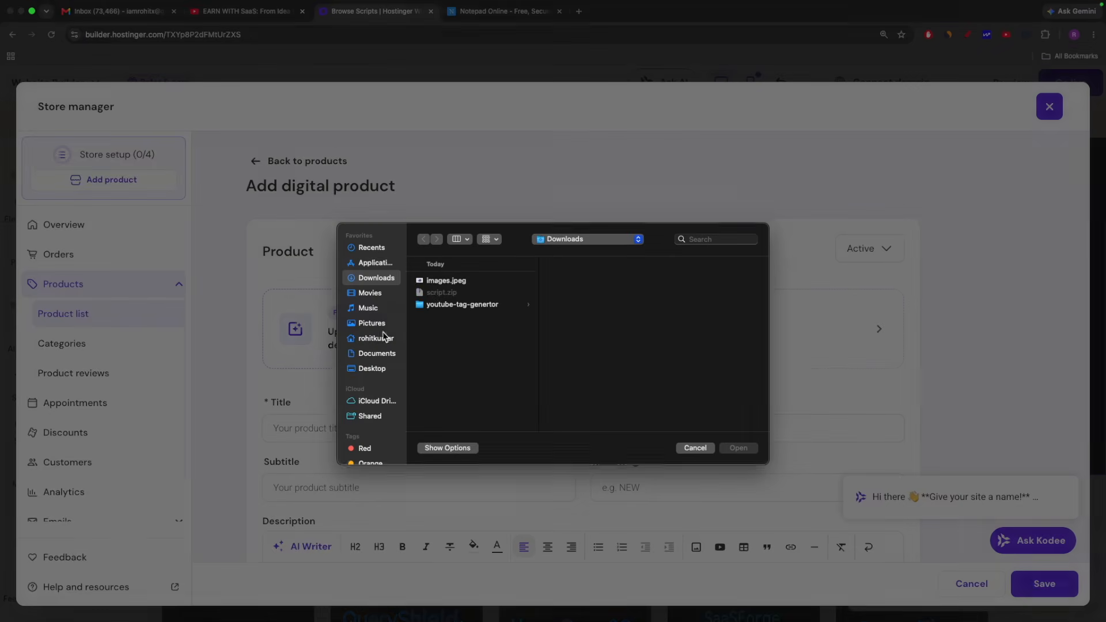
pyautogui.click(698, 450)
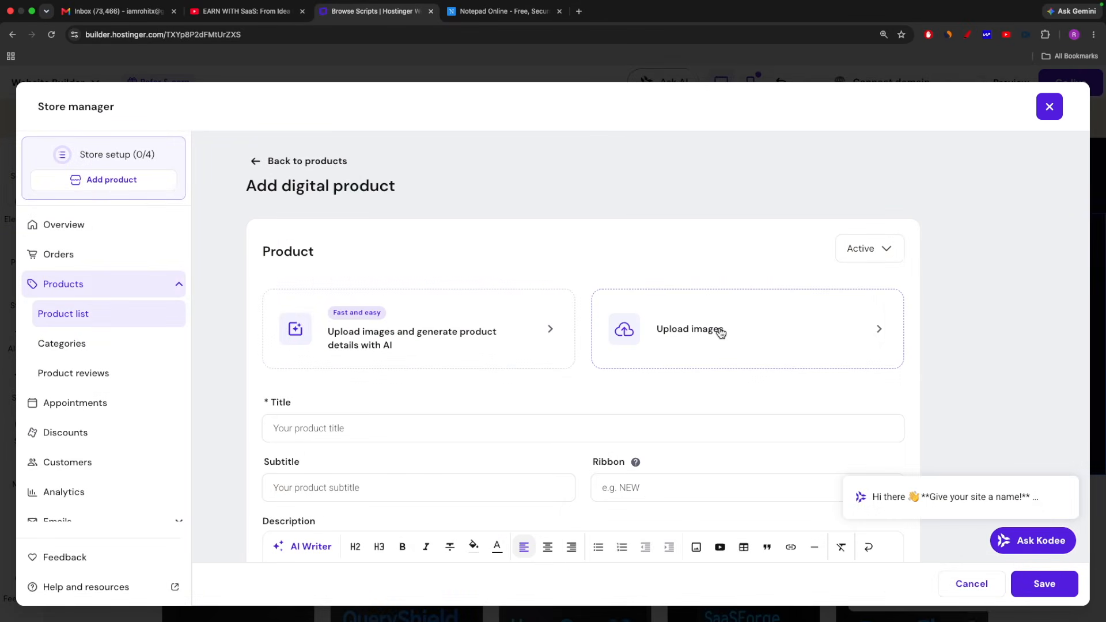
pyautogui.click(714, 331)
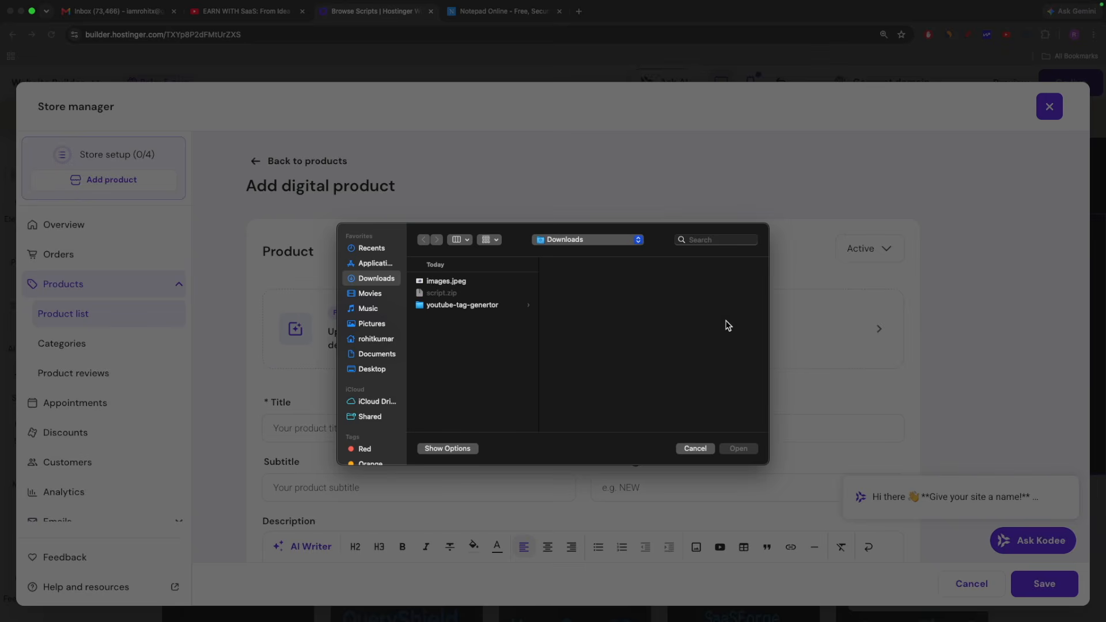
pyautogui.click(450, 282)
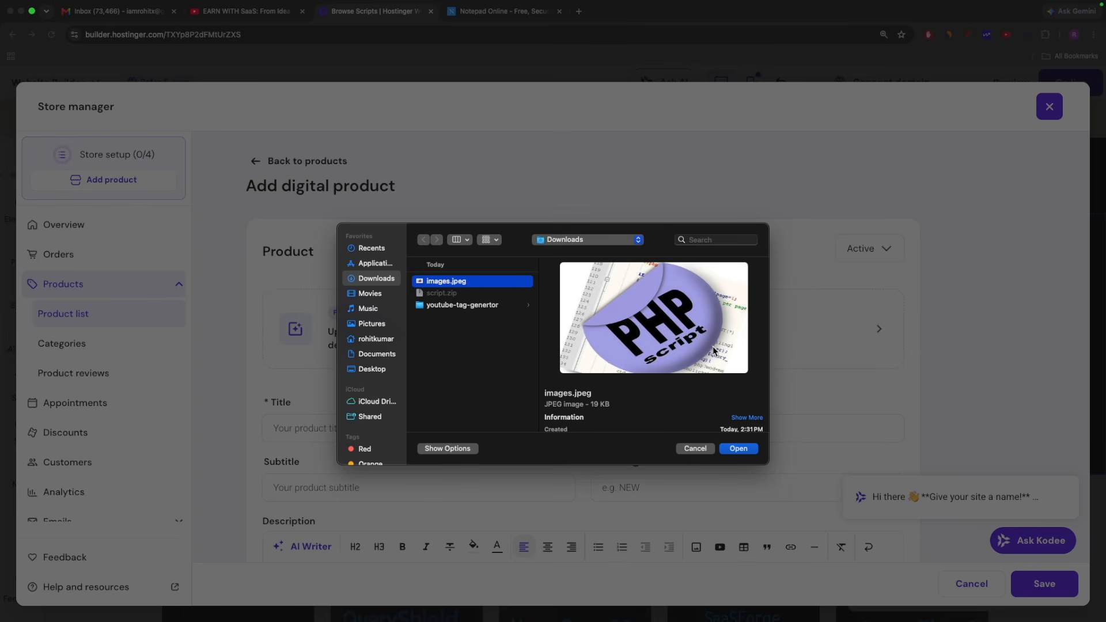
pyautogui.click(739, 448)
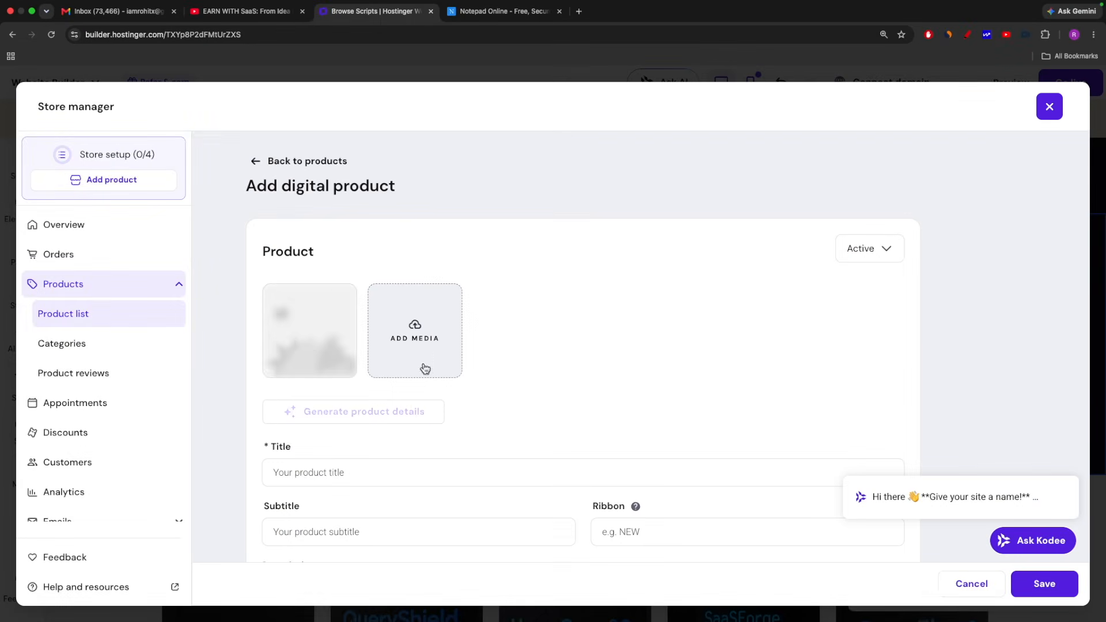
# Title the digital product "Youtube Tag Generator Script"
pyautogui.scroll(-4, 634, 374)
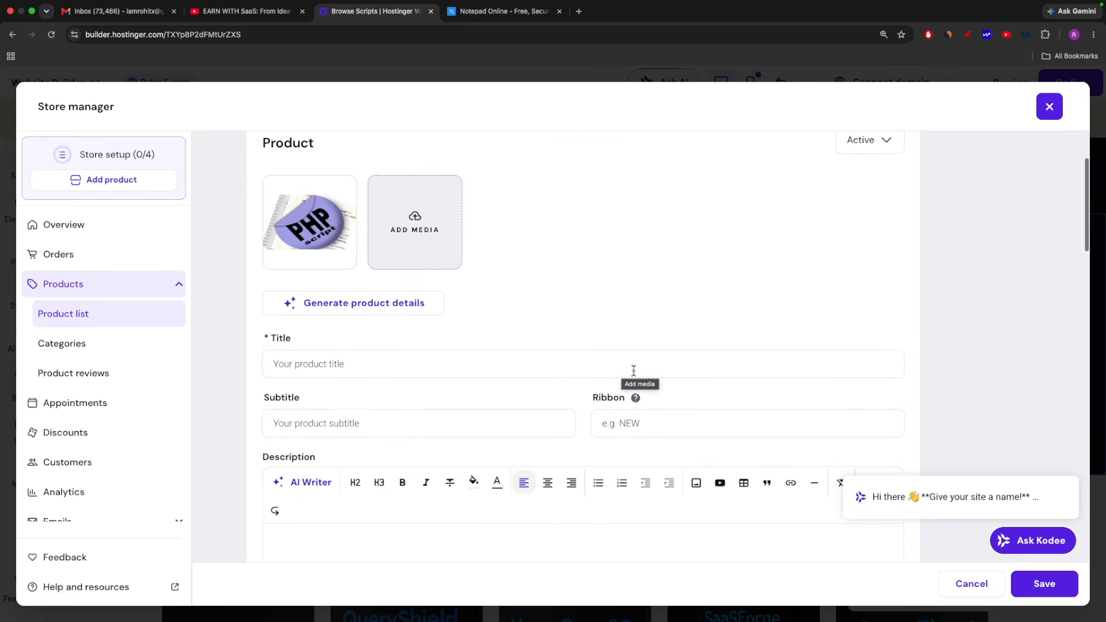
pyautogui.scroll(-2, 495, 294)
pyautogui.scroll(2, 493, 294)
pyautogui.scroll(2, 493, 294)
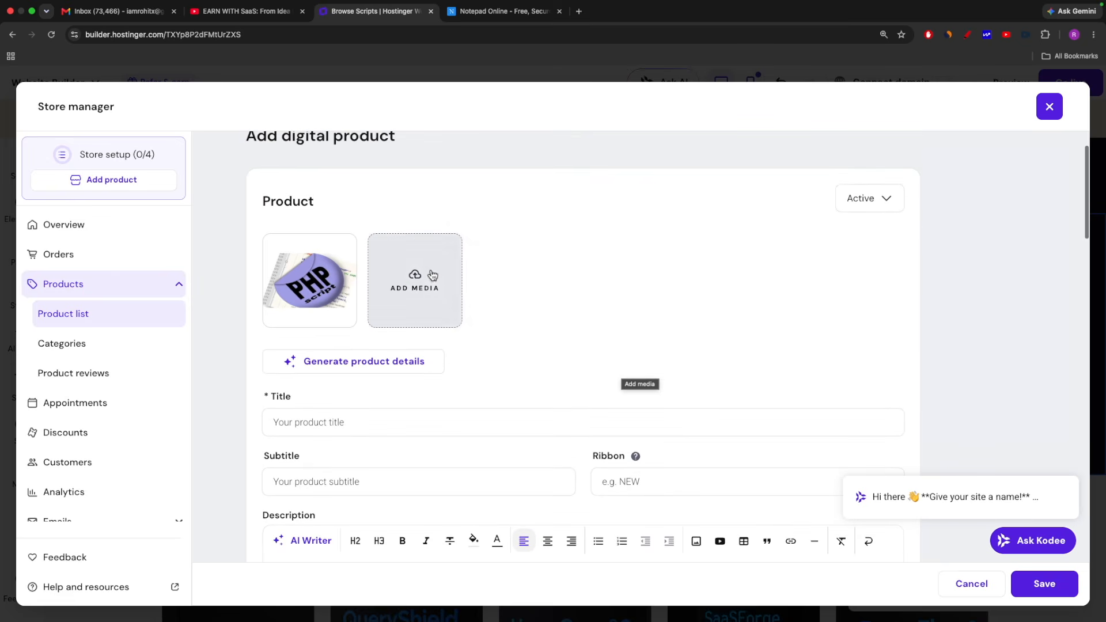
pyautogui.scroll(-5, 615, 284)
pyautogui.click(449, 288)
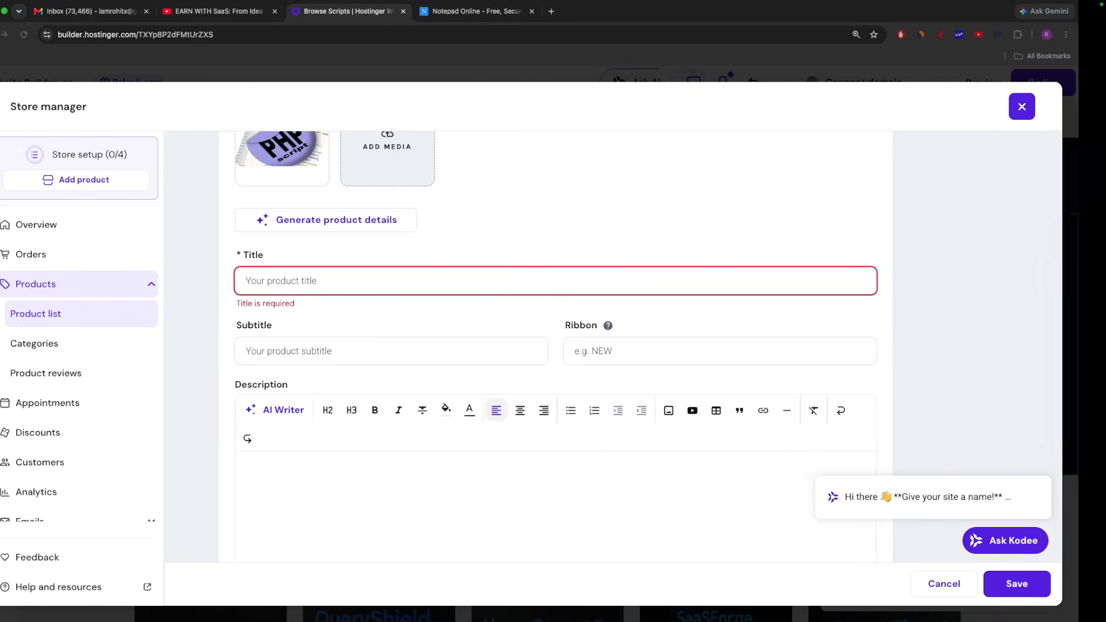
pyautogui.click(540, 291)
pyautogui.write('Youtube Tag generator Script')
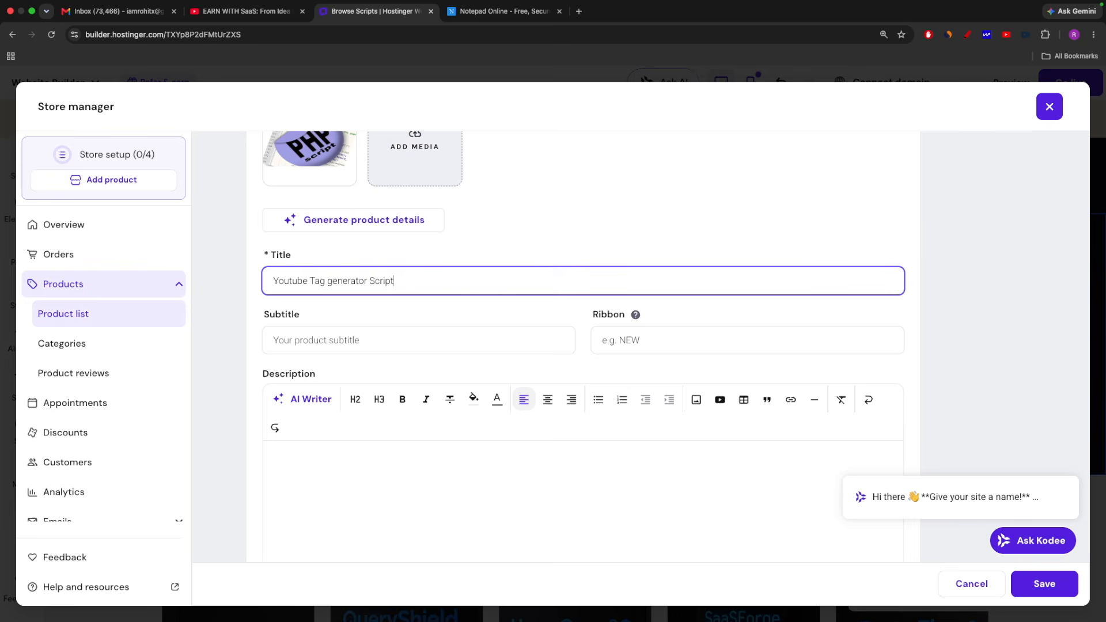
pyautogui.scroll(-1, 548, 283)
pyautogui.click(331, 268)
pyautogui.press('BackSpace')
pyautogui.write('G')
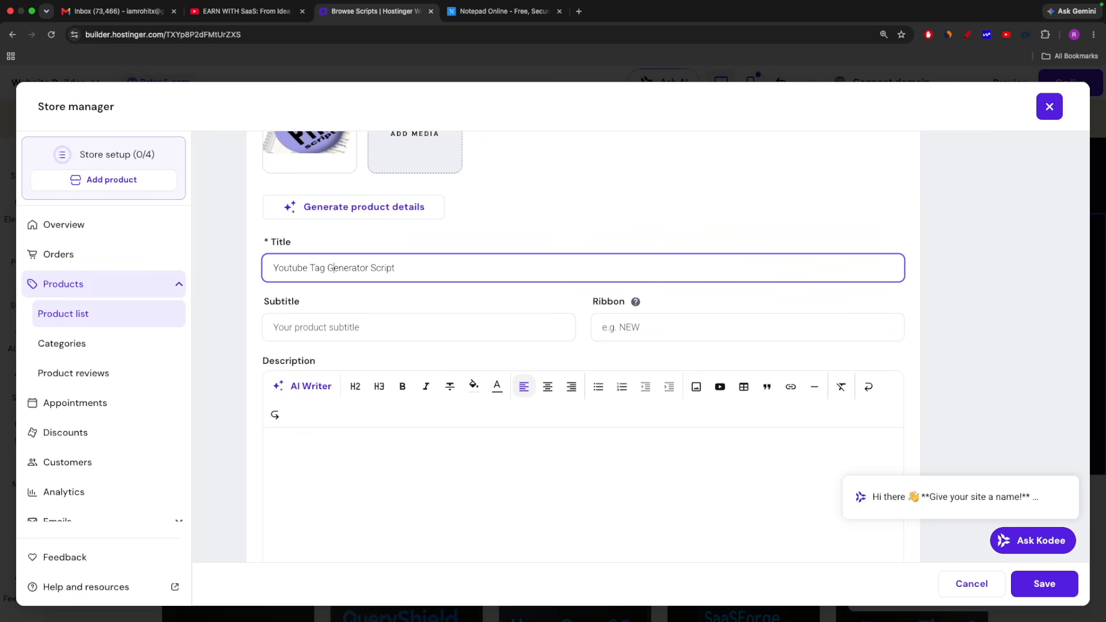
# Set the product's ribbon to "New", leaving the subtitle empty
pyautogui.scroll(-1, 502, 284)
pyautogui.click(315, 315)
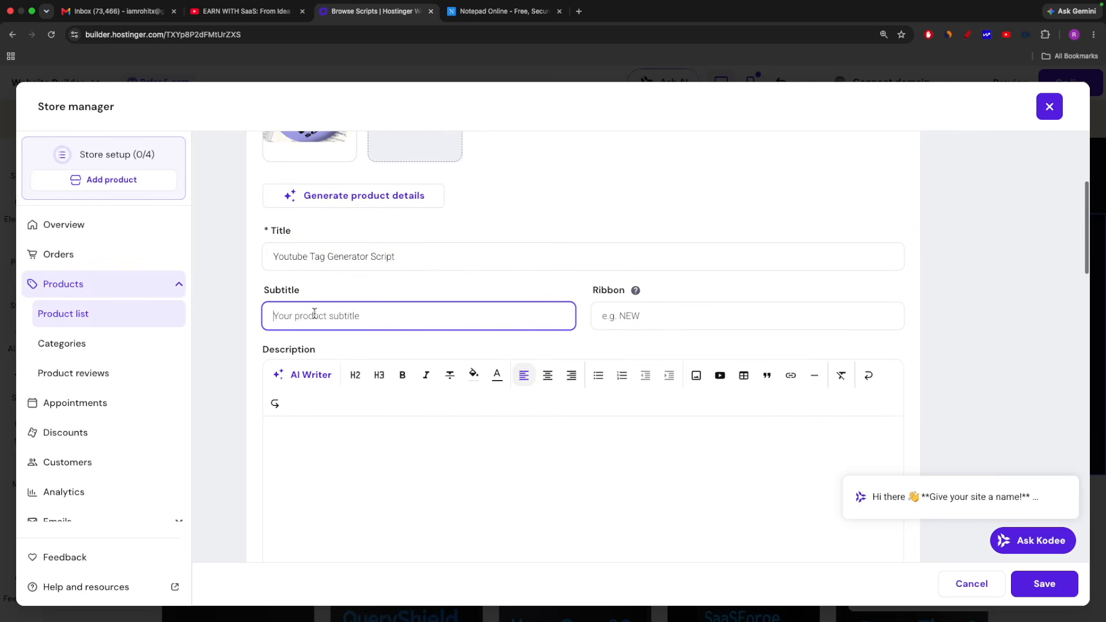
pyautogui.click(629, 314)
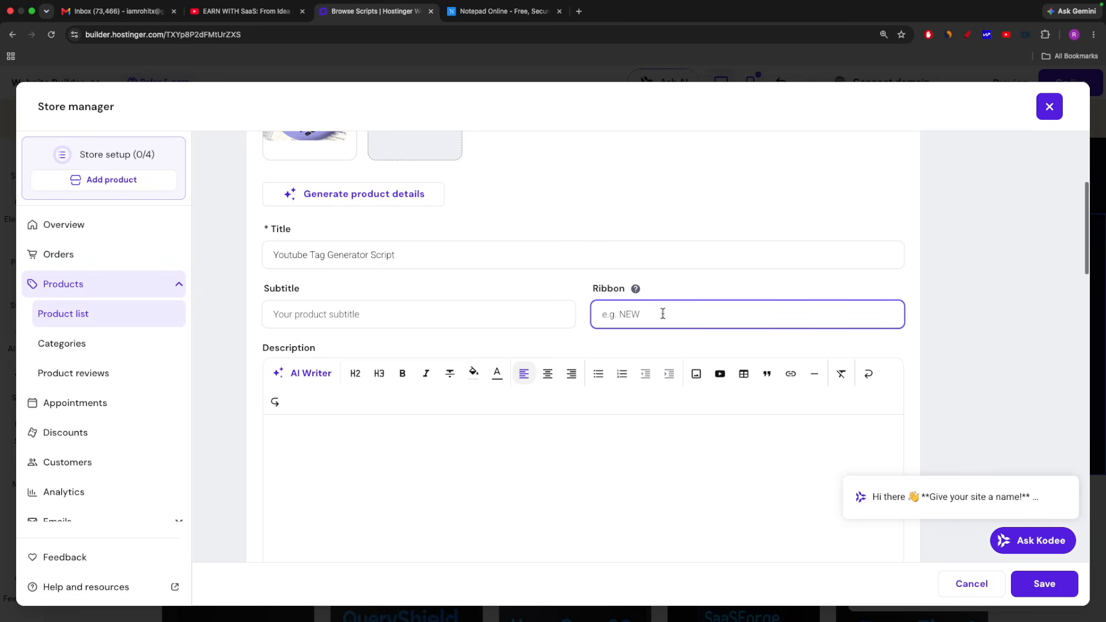
pyautogui.write('N')
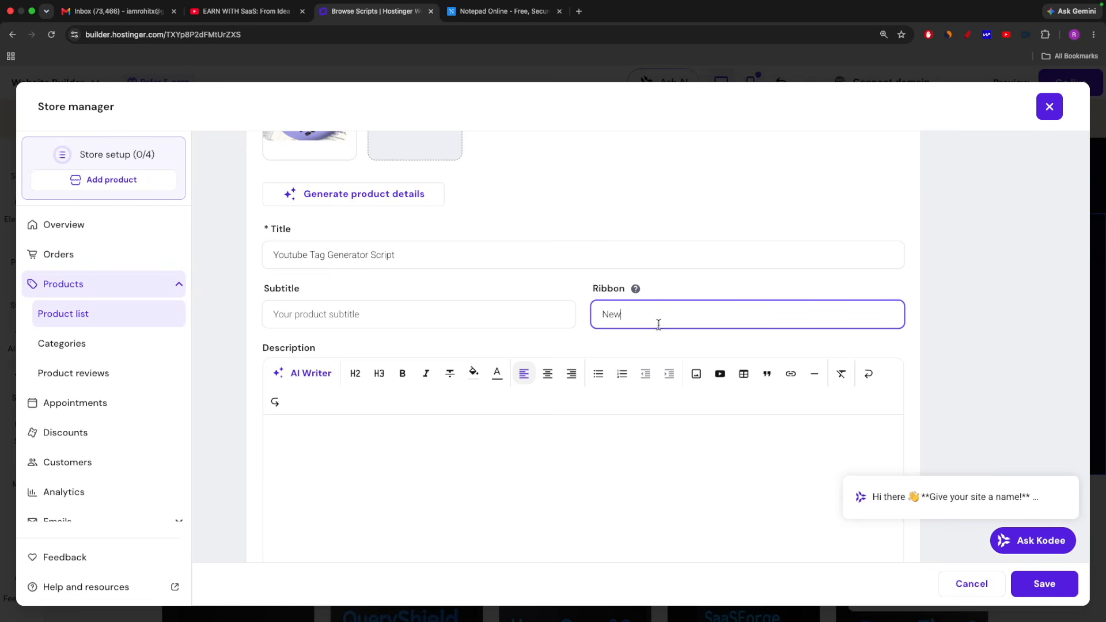
pyautogui.write('ew')
# Generate the product description with AI Writer's Free Write from "Write a description about my youtube tag generator script" and insert it
pyautogui.scroll(-5, 613, 341)
pyautogui.scroll(3, 329, 225)
pyautogui.click(312, 361)
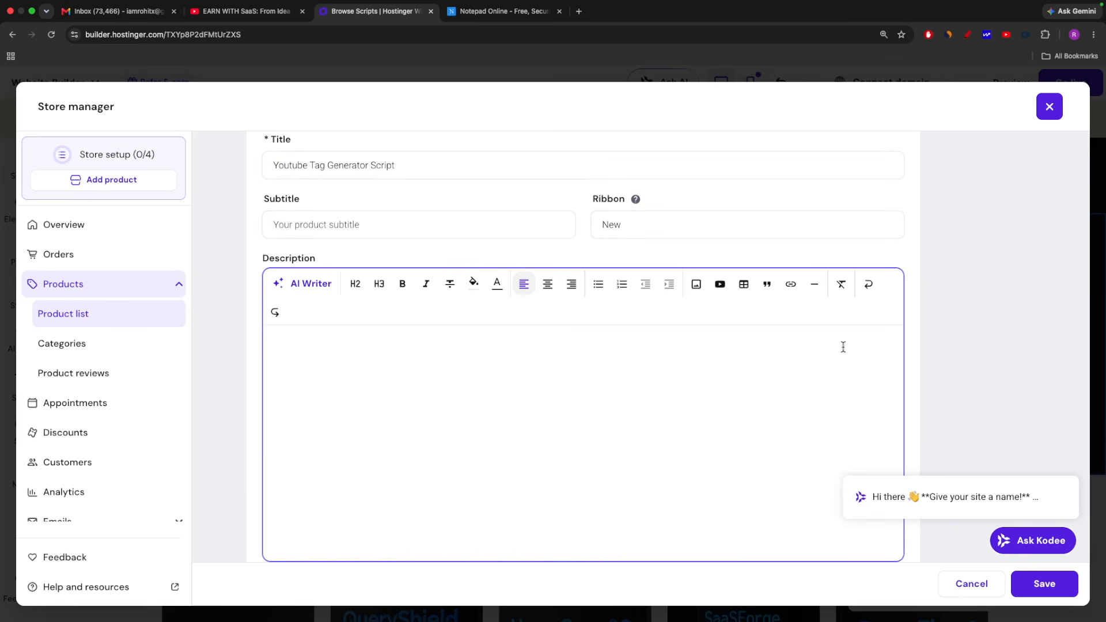
pyautogui.click(309, 288)
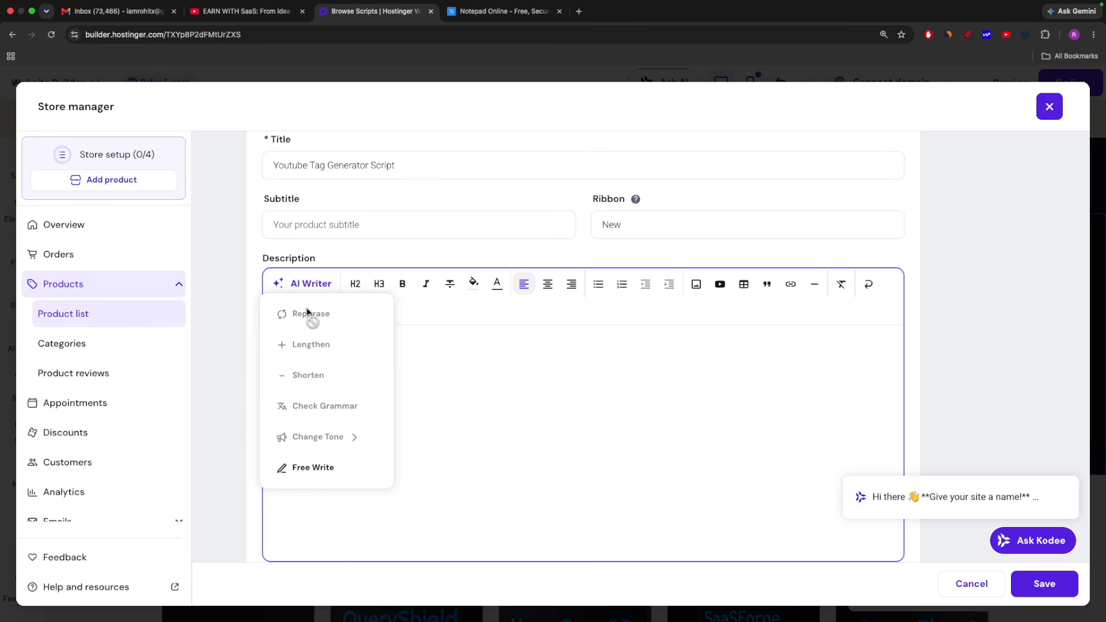
pyautogui.click(310, 470)
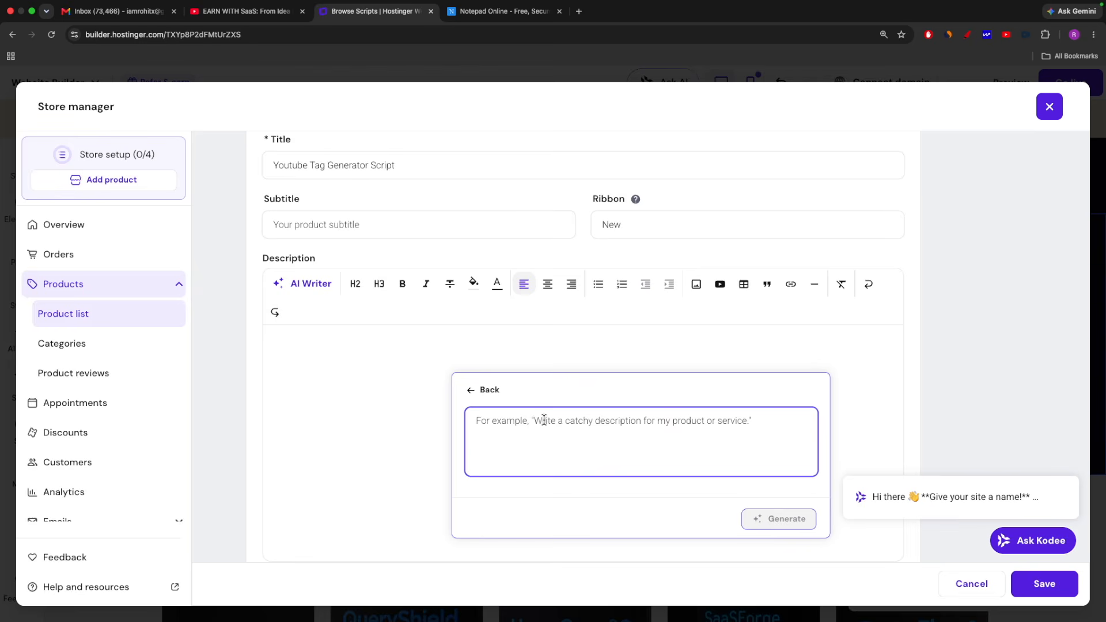
pyautogui.write('W')
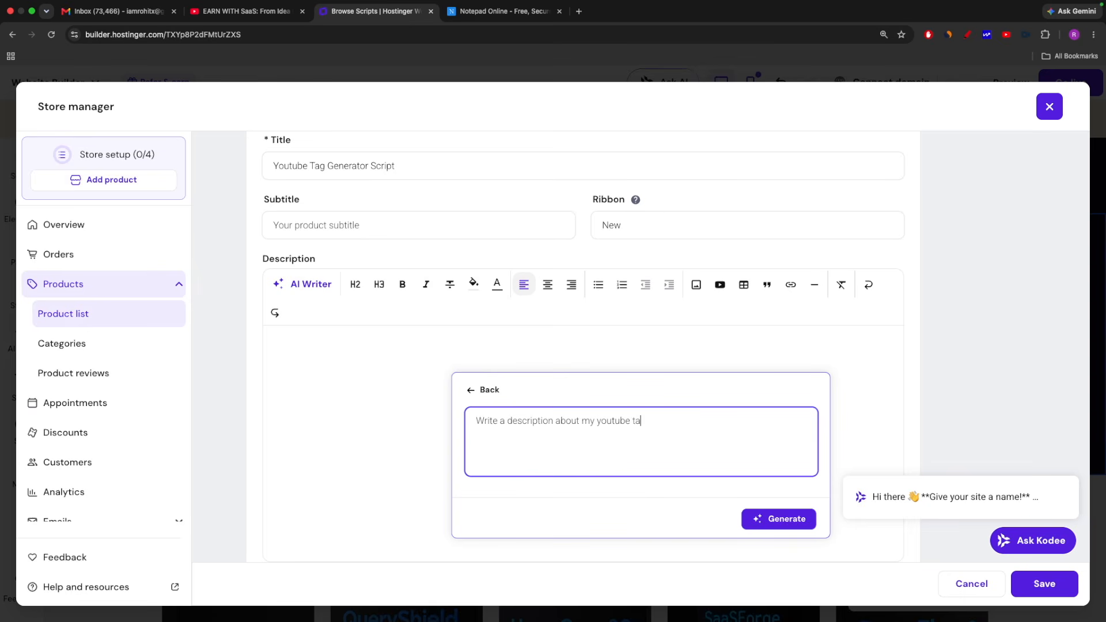
pyautogui.write('generator script')
pyautogui.click(784, 520)
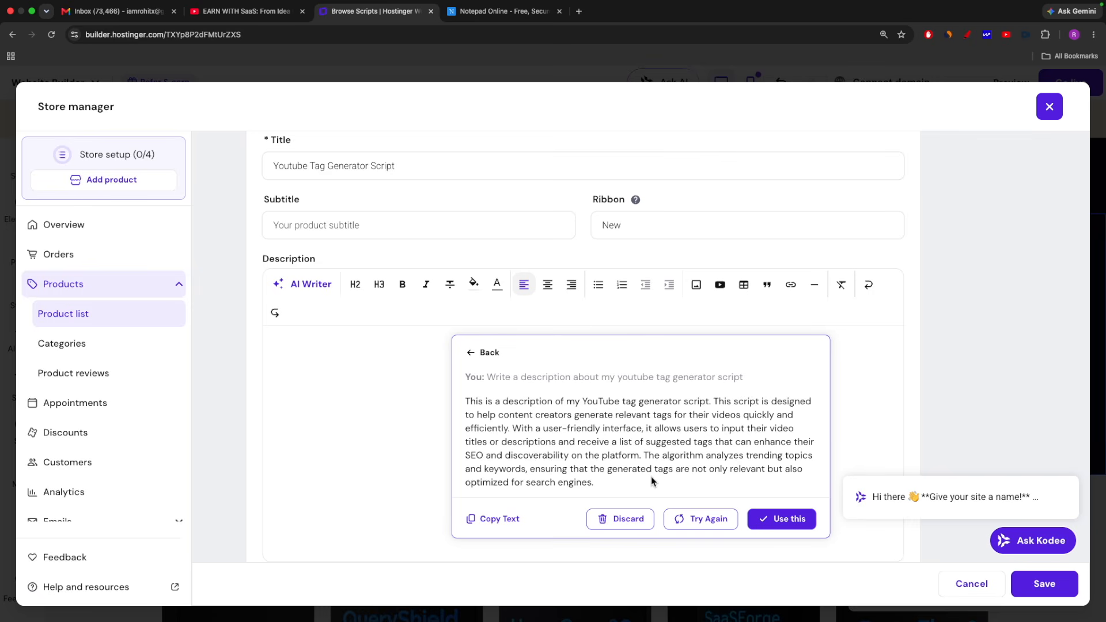
pyautogui.click(789, 520)
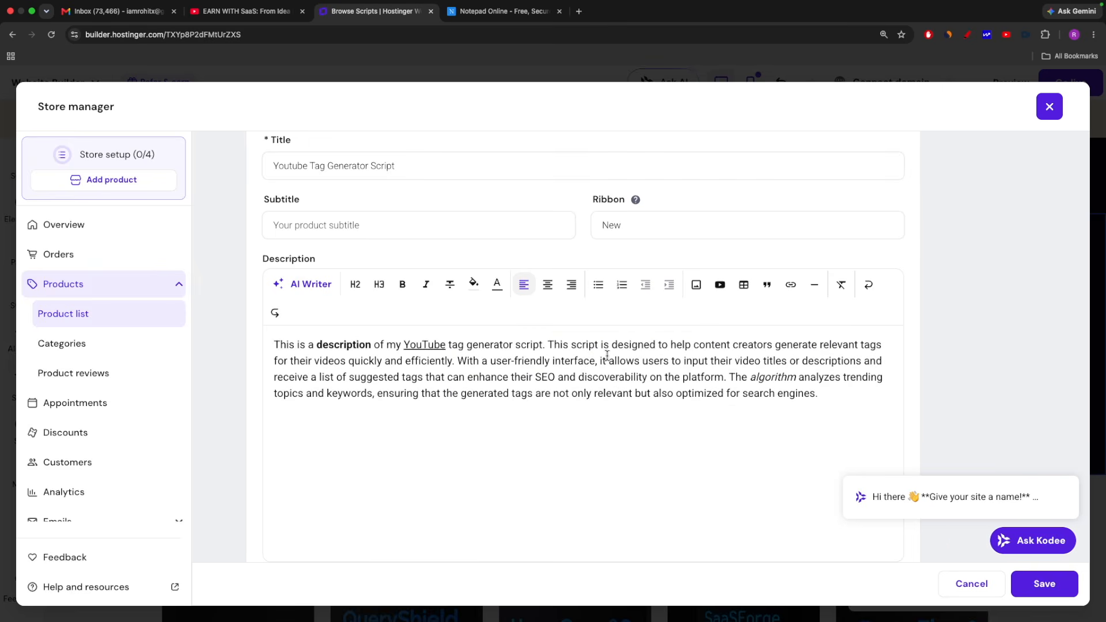
# Set the product's price to ₹1999, the discount price to ₹999 and the SKU to 10001
pyautogui.scroll(-2, 575, 398)
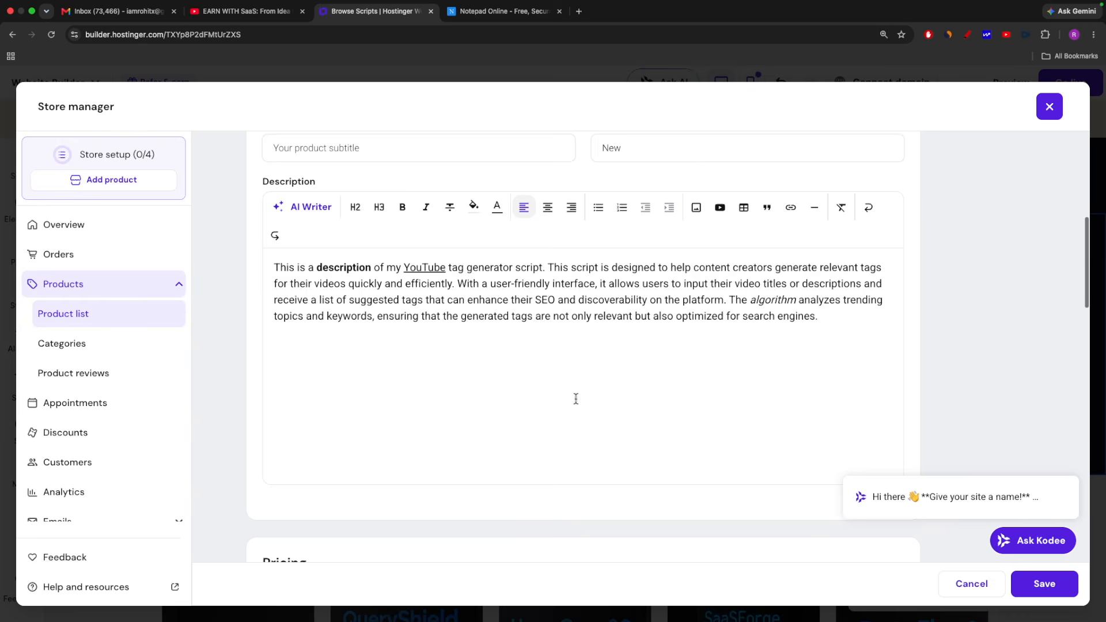
pyautogui.scroll(-8, 585, 364)
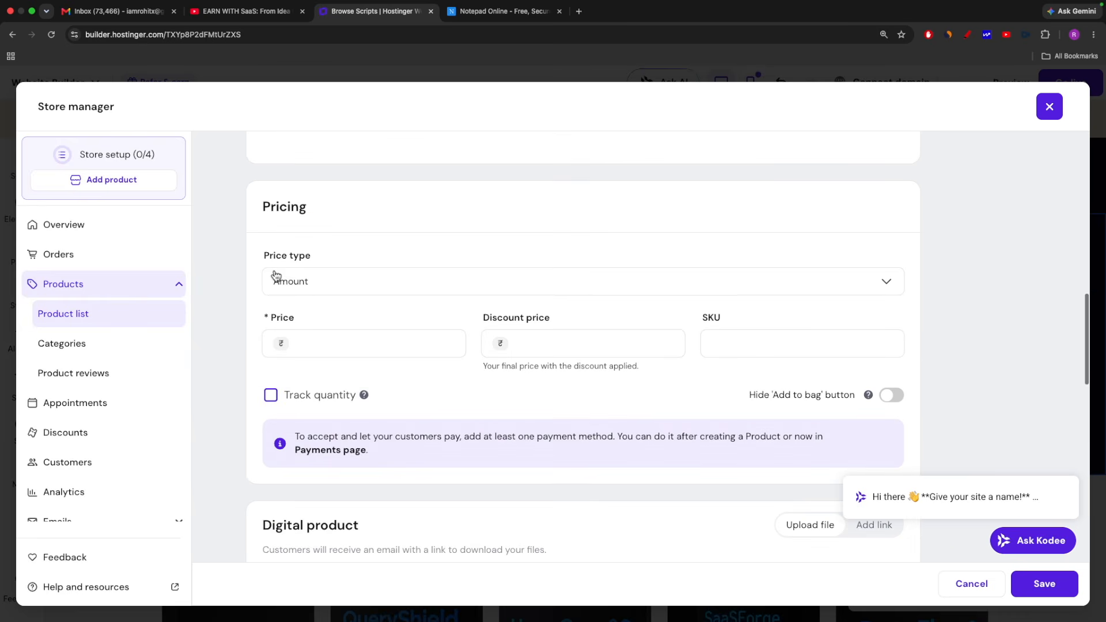
pyautogui.scroll(-1, 381, 299)
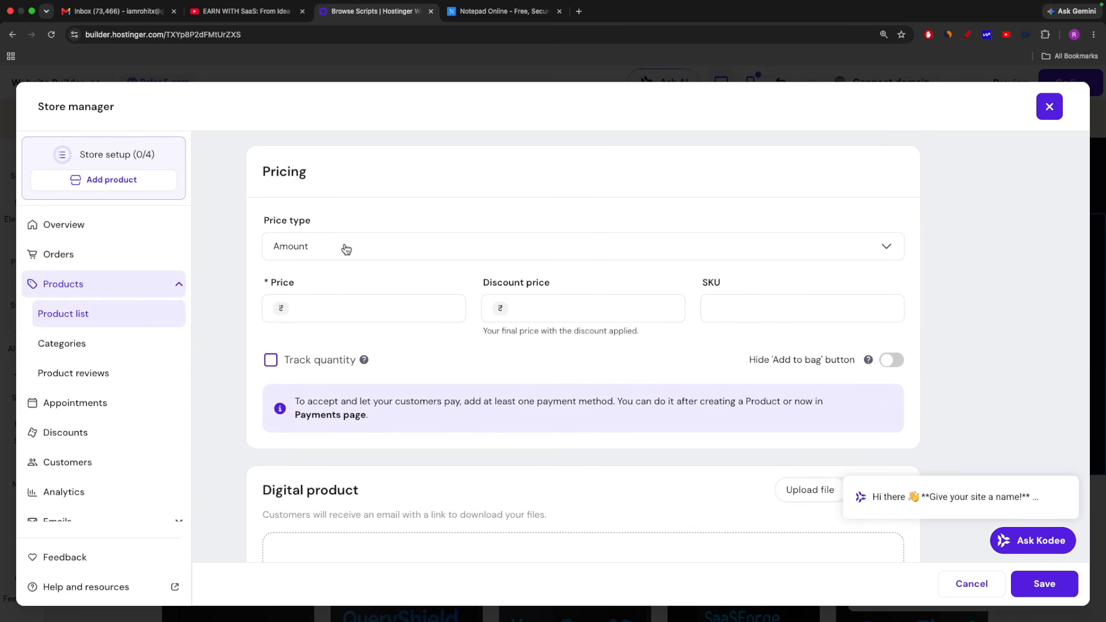
pyautogui.click(363, 307)
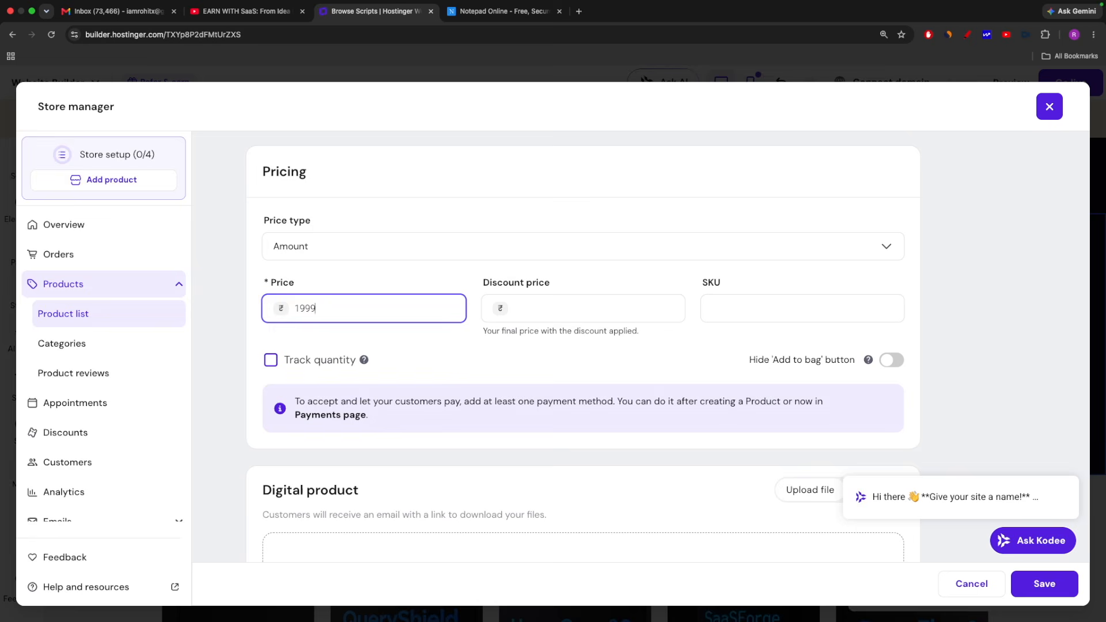
pyautogui.click(559, 311)
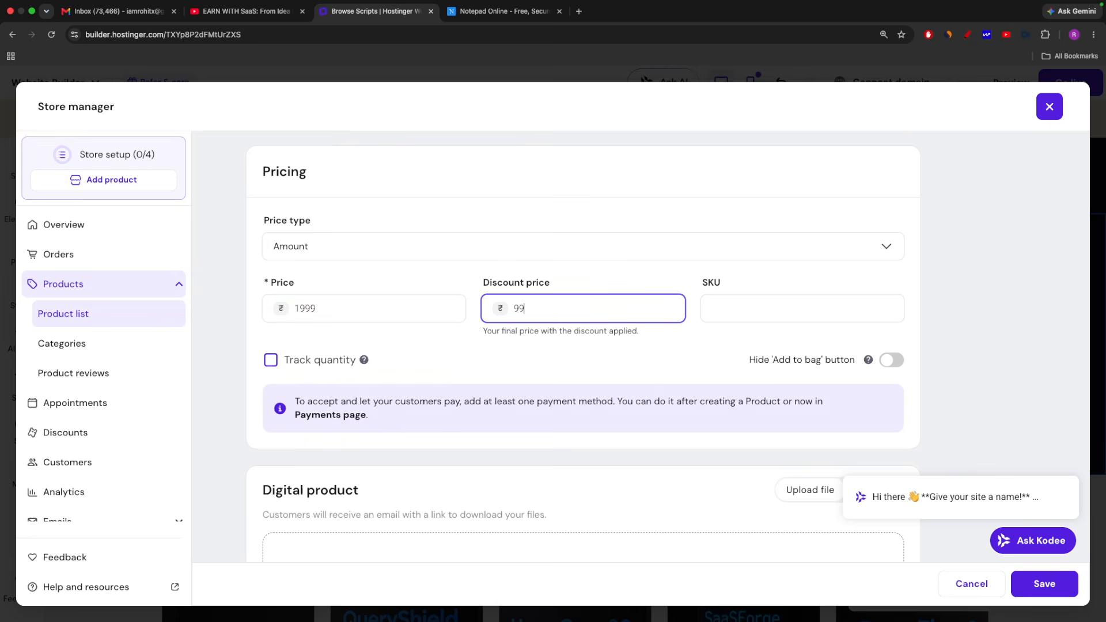
pyautogui.click(744, 314)
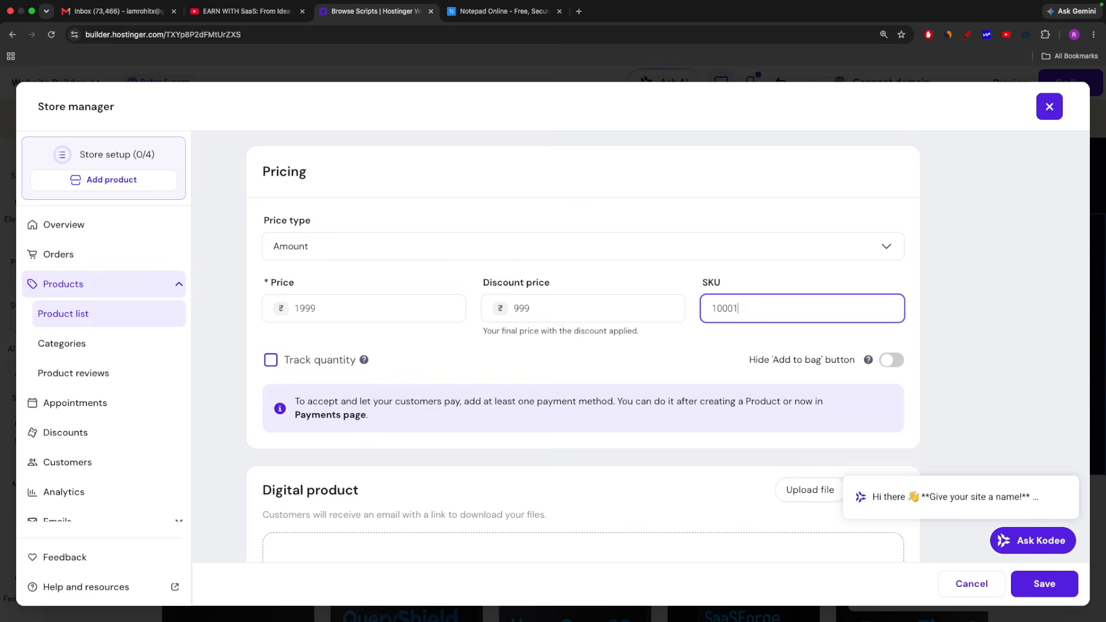
pyautogui.scroll(-5, 771, 394)
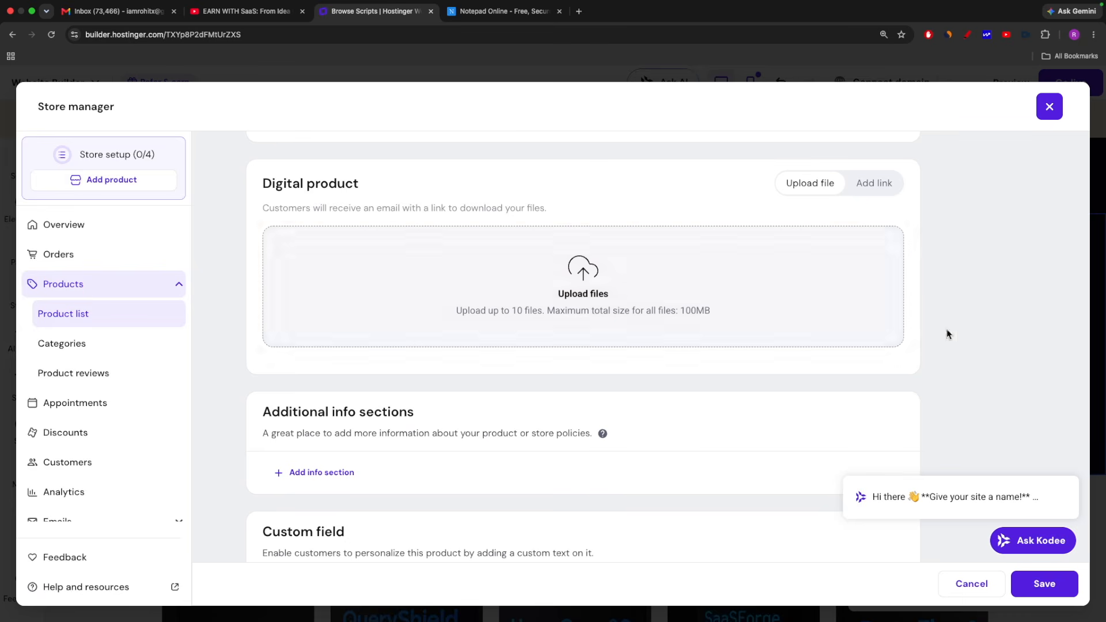
pyautogui.click(587, 295)
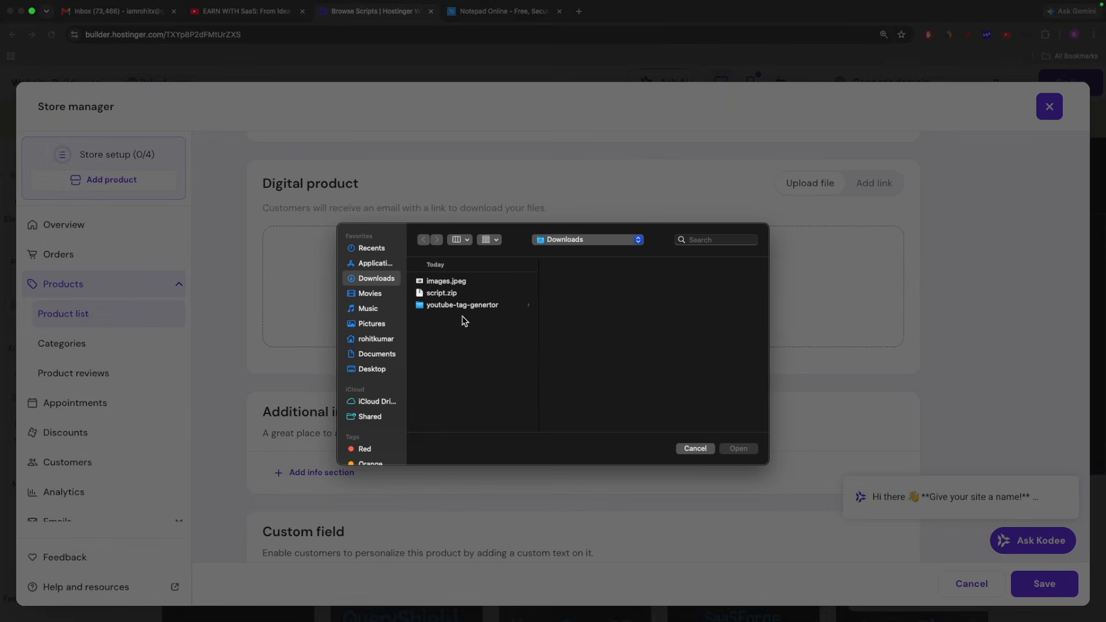
pyautogui.click(696, 448)
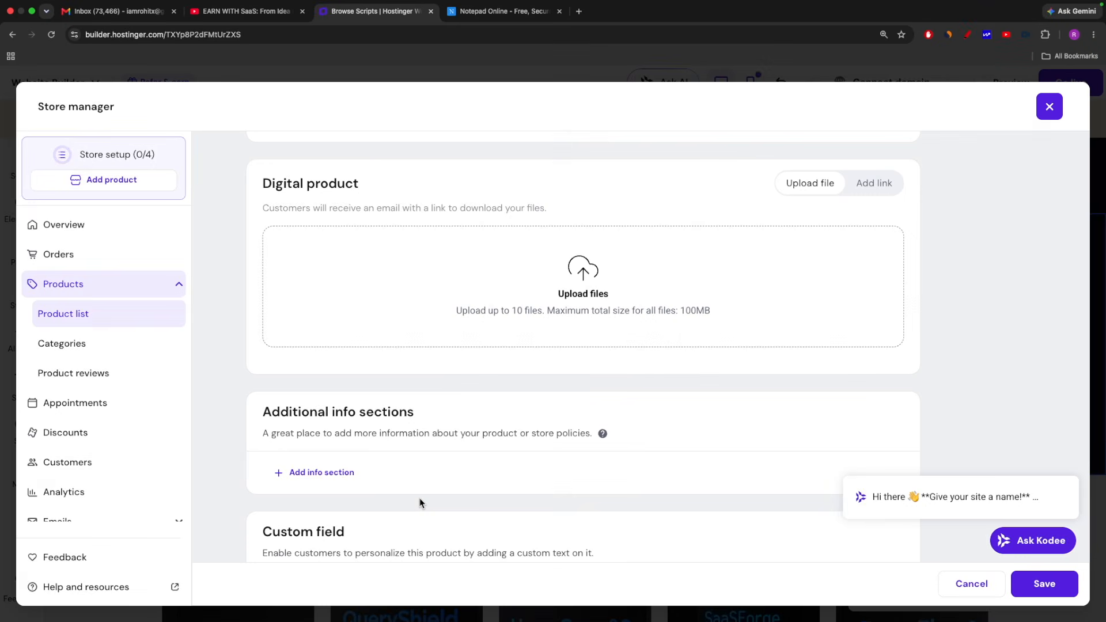
# Switch to Finder and compress the youtube-tag-genertor folder in Downloads into a ZIP archive
pyautogui.hotkey('ctrl', 'Left')
pyautogui.click(243, 603)
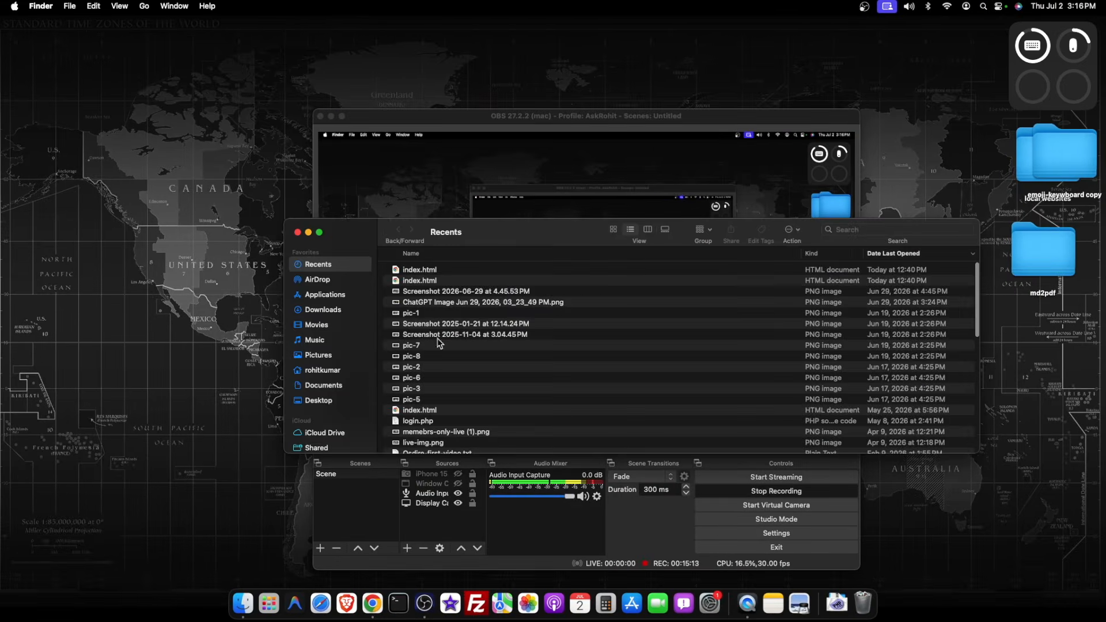
pyautogui.click(331, 312)
pyautogui.click(435, 279)
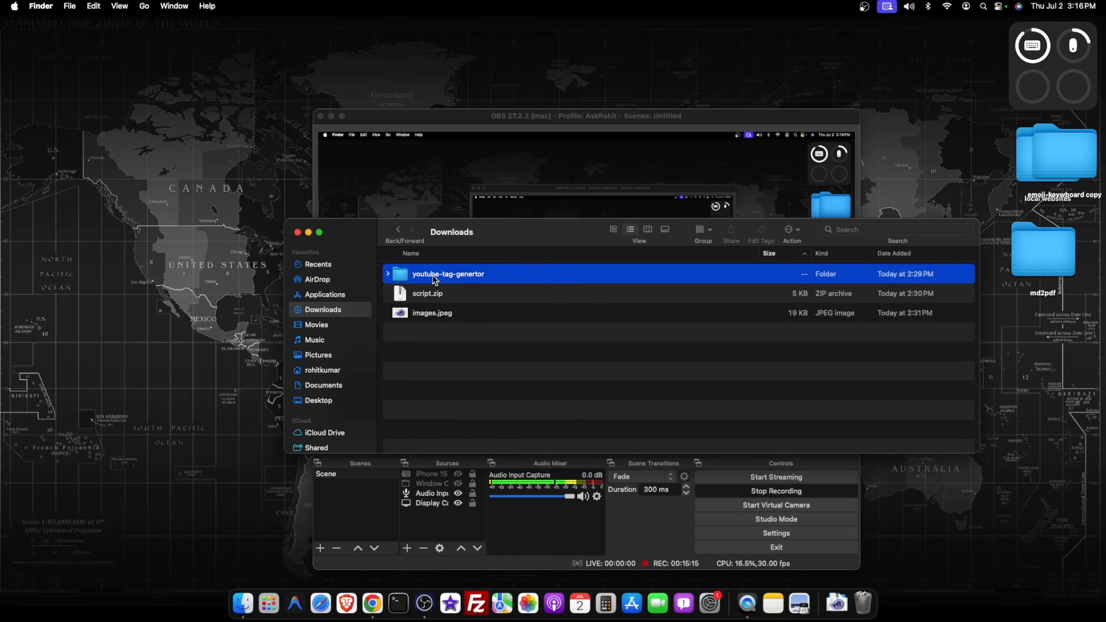
pyautogui.rightClick(435, 278)
pyautogui.click(473, 334)
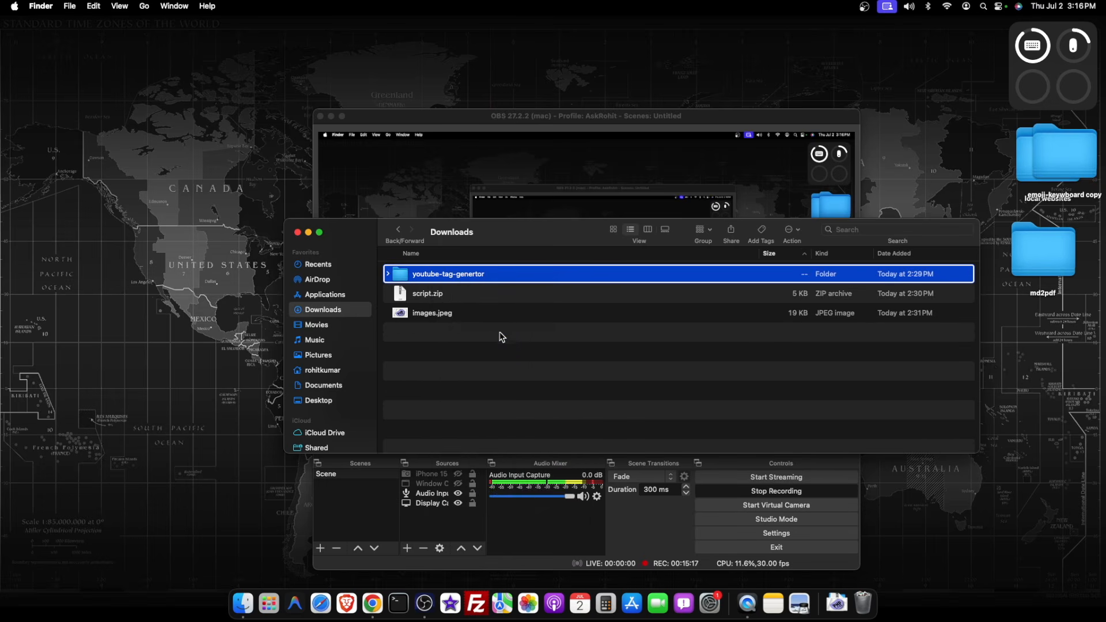
# Return to the browser and upload youtube-tag-genertor.zip from Downloads as the digital product's downloadable file
pyautogui.hotkey('ctrl', 'Right')
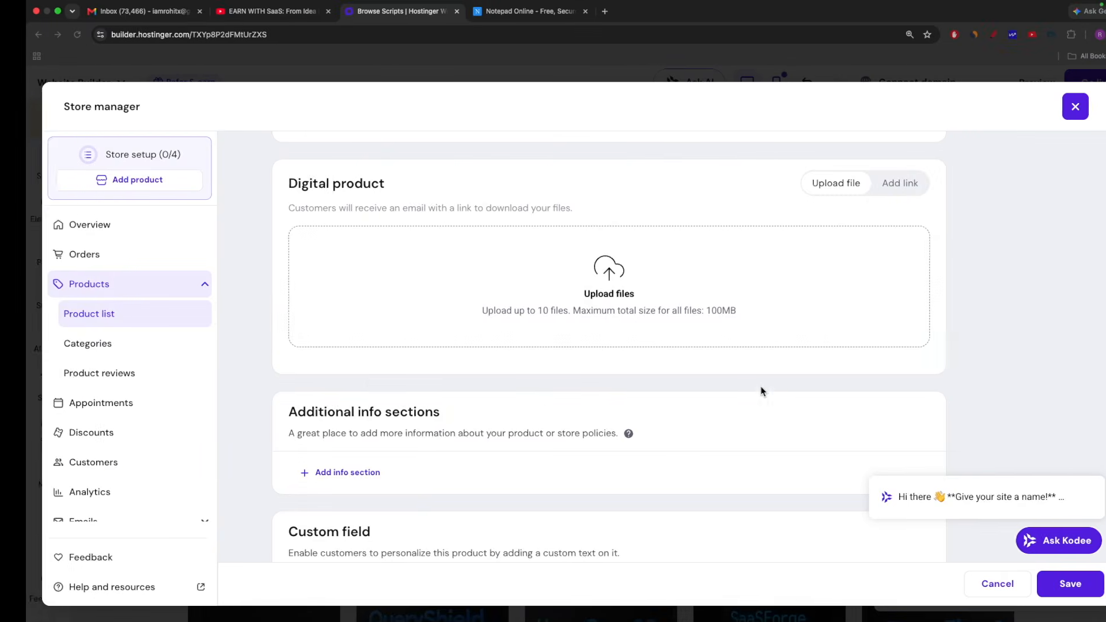
pyautogui.click(581, 281)
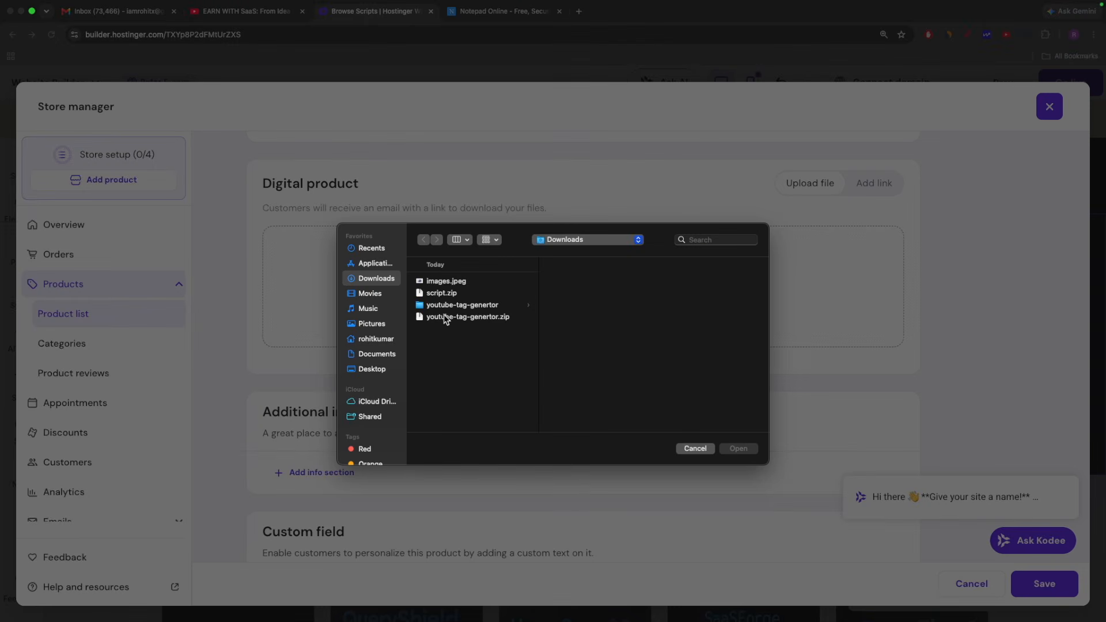
pyautogui.click(449, 319)
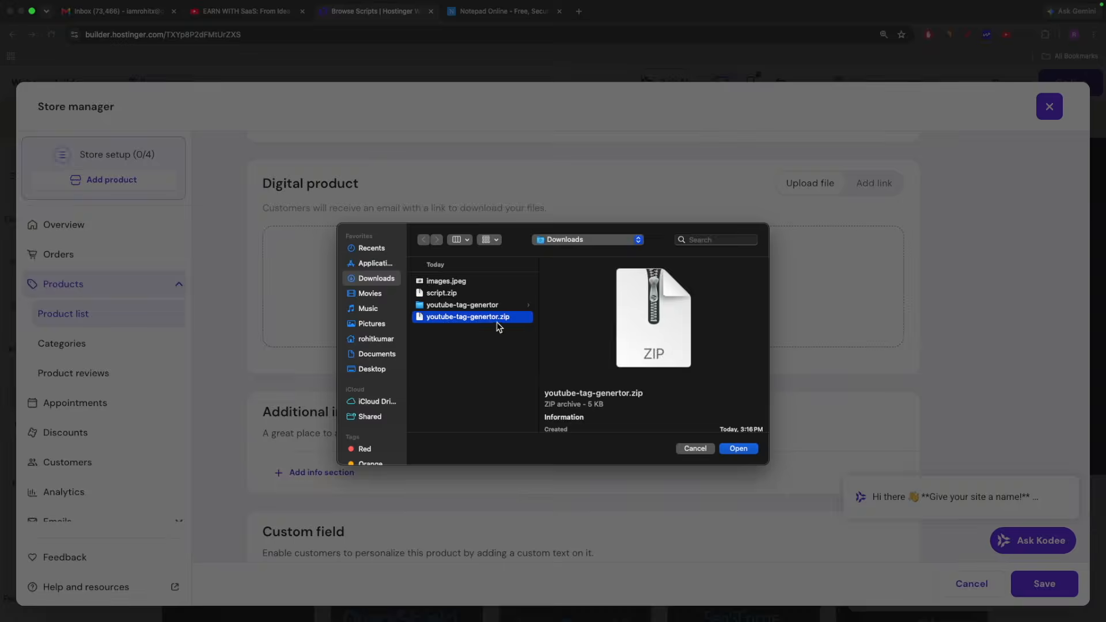
pyautogui.click(740, 450)
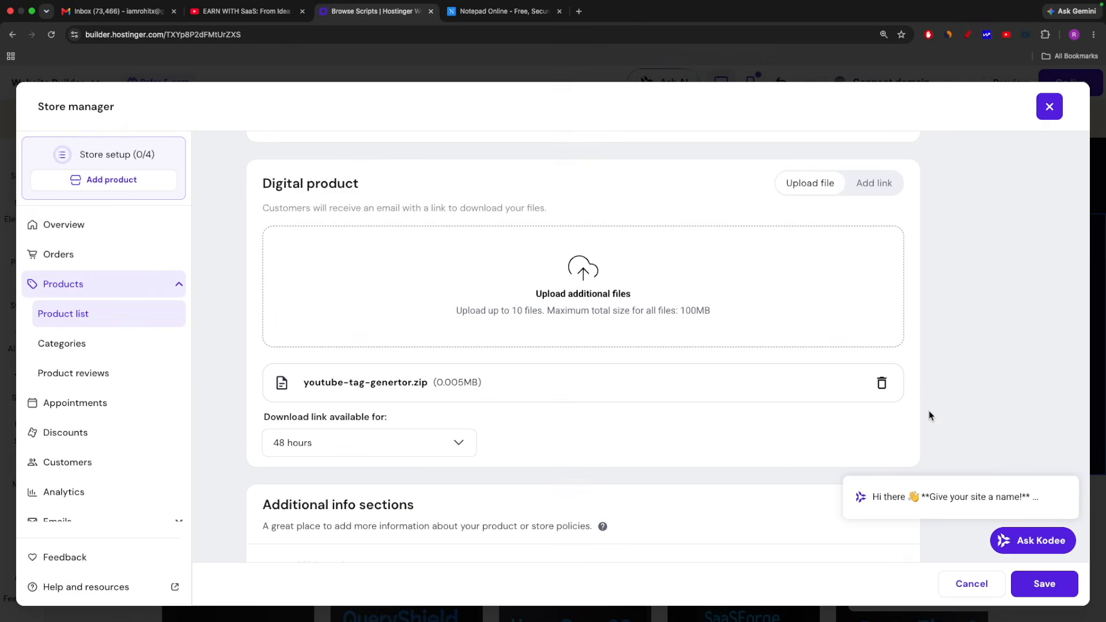
# Examine the available durations for the product's download link, keeping 48 hours selected
pyautogui.scroll(-3, 571, 450)
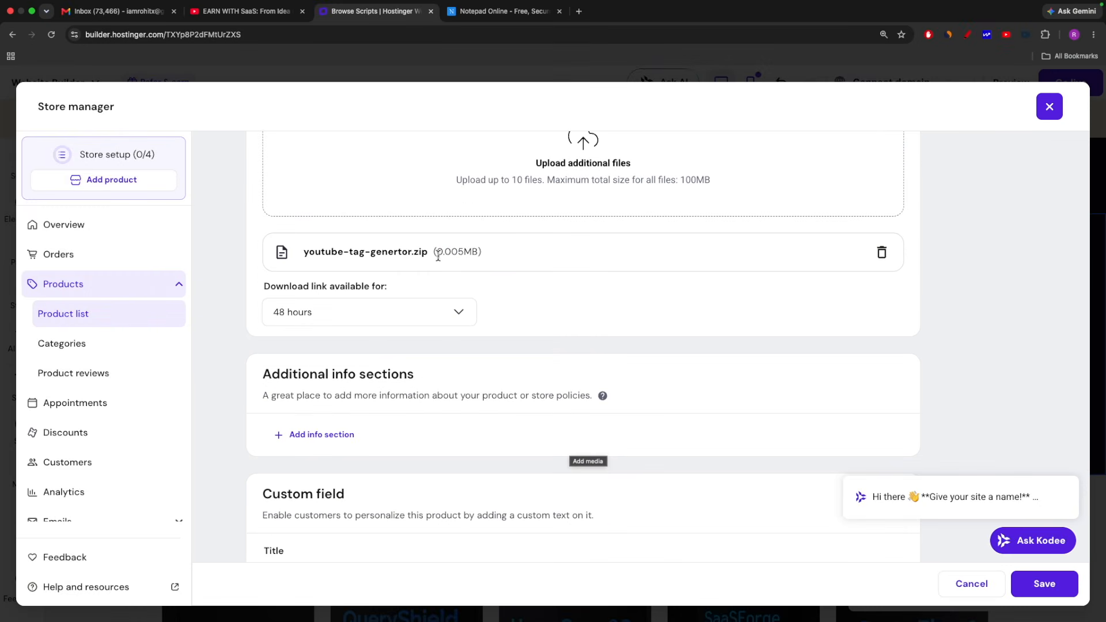
pyautogui.scroll(1, 574, 247)
pyautogui.scroll(-1, 573, 247)
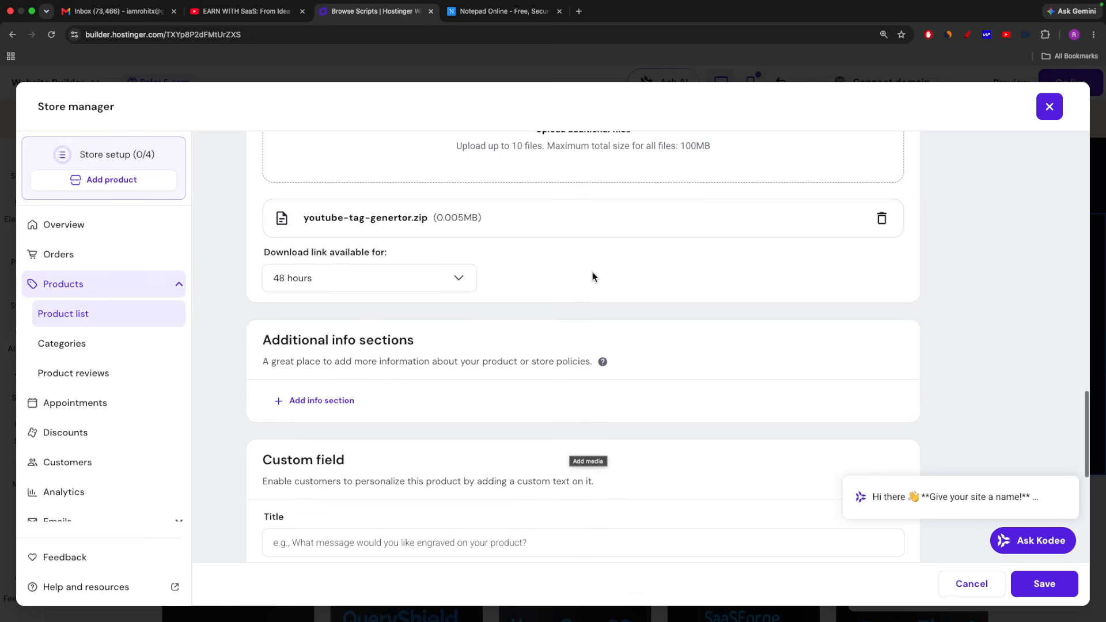
pyautogui.scroll(3, 605, 279)
pyautogui.scroll(-4, 586, 336)
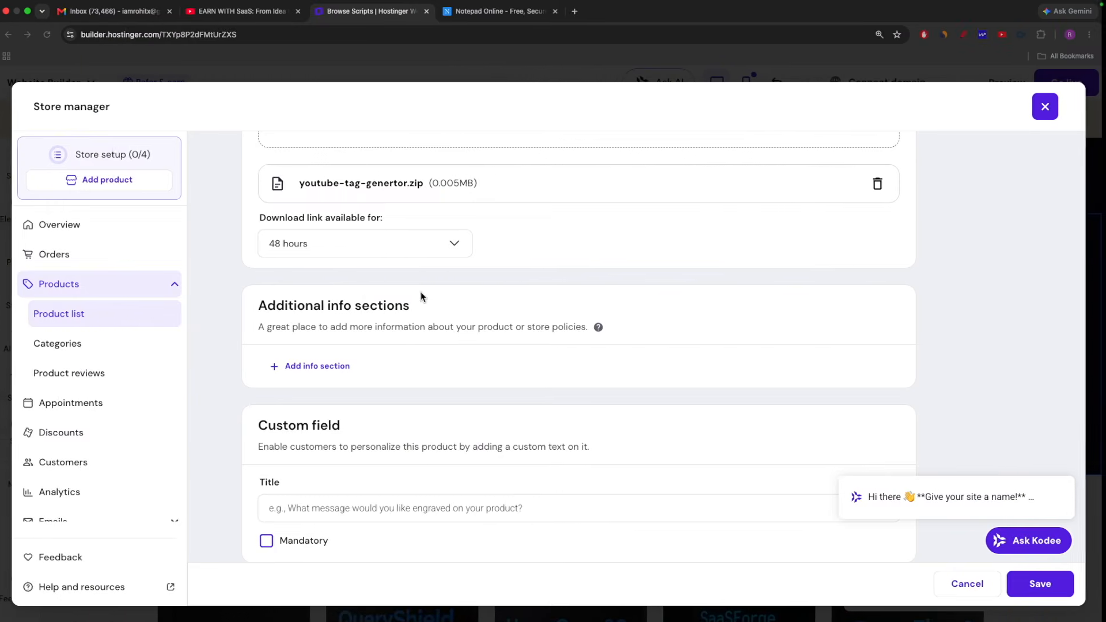
pyautogui.click(305, 245)
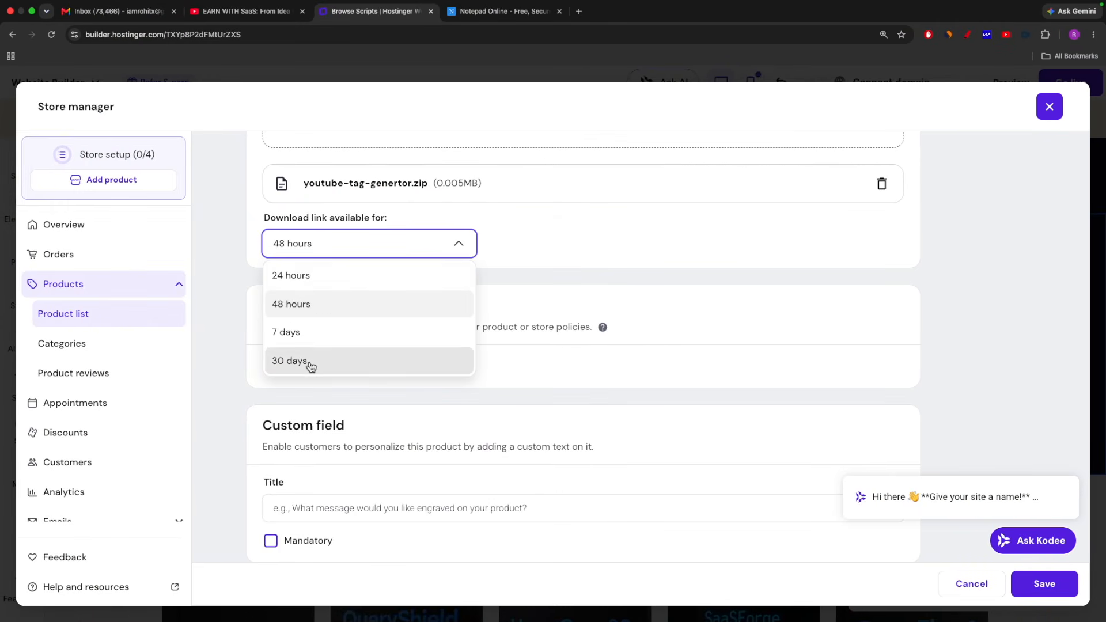
pyautogui.click(598, 259)
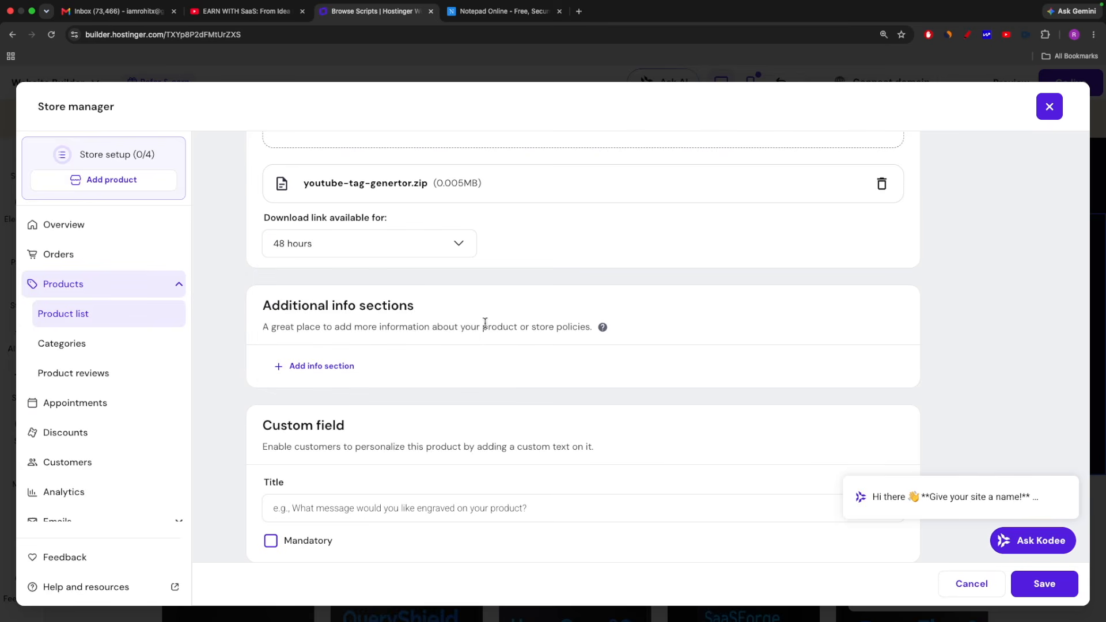
# Save the digital product, leaving the custom field title empty and adding no category or related products
pyautogui.scroll(-5, 487, 323)
pyautogui.scroll(2, 490, 328)
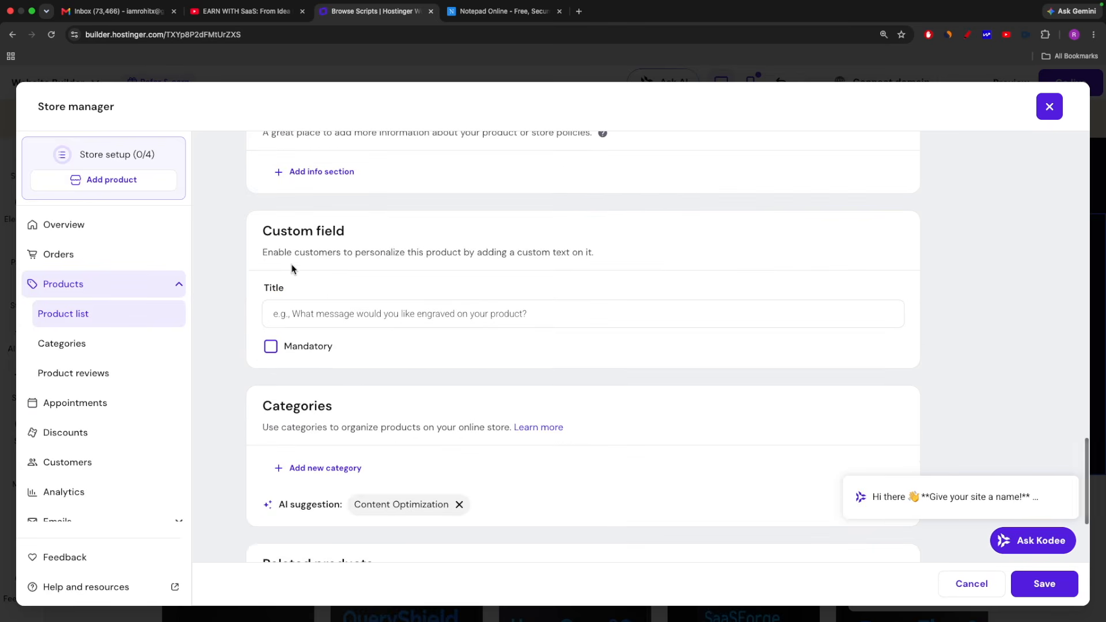
pyautogui.click(394, 305)
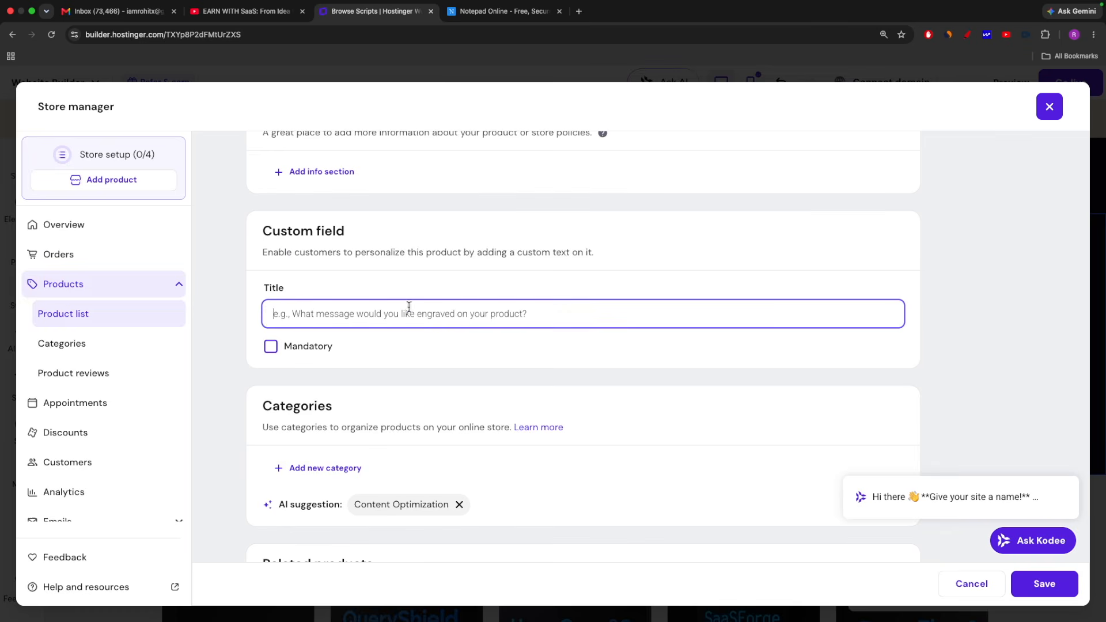
pyautogui.scroll(-4, 439, 348)
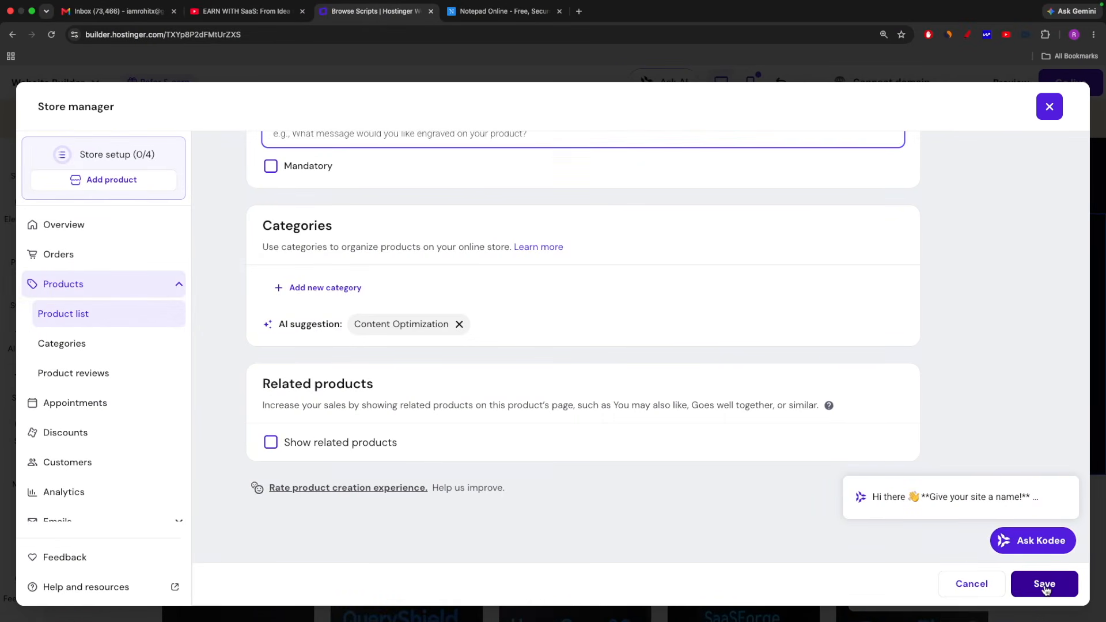
pyautogui.click(1042, 585)
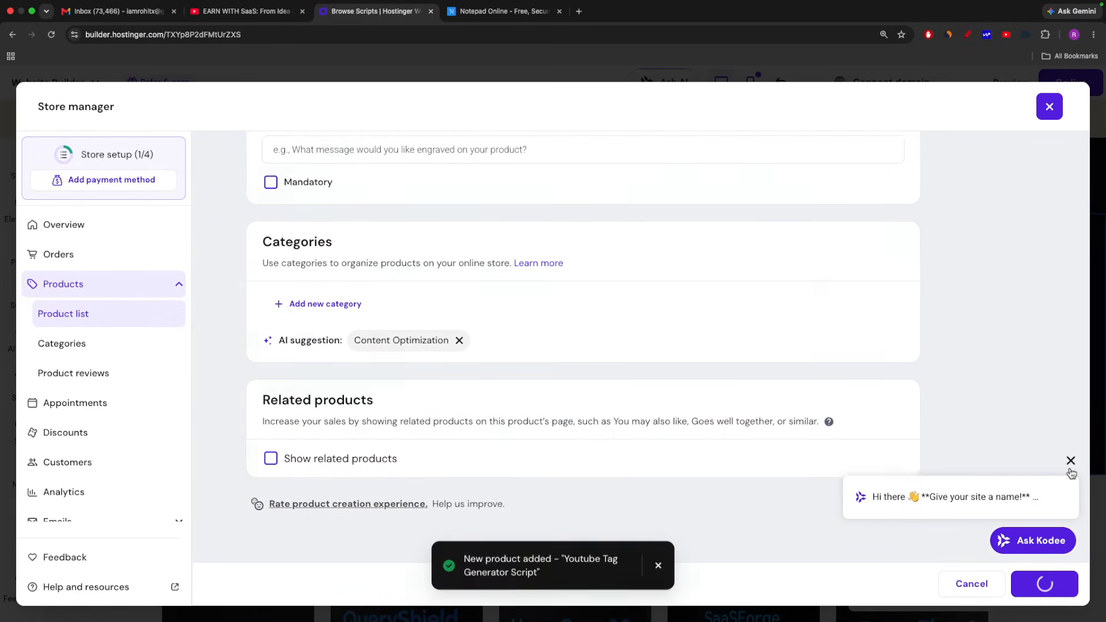
# Check the saved script in the store's product list and look through the sales and order analytics
pyautogui.scroll(-5, 627, 457)
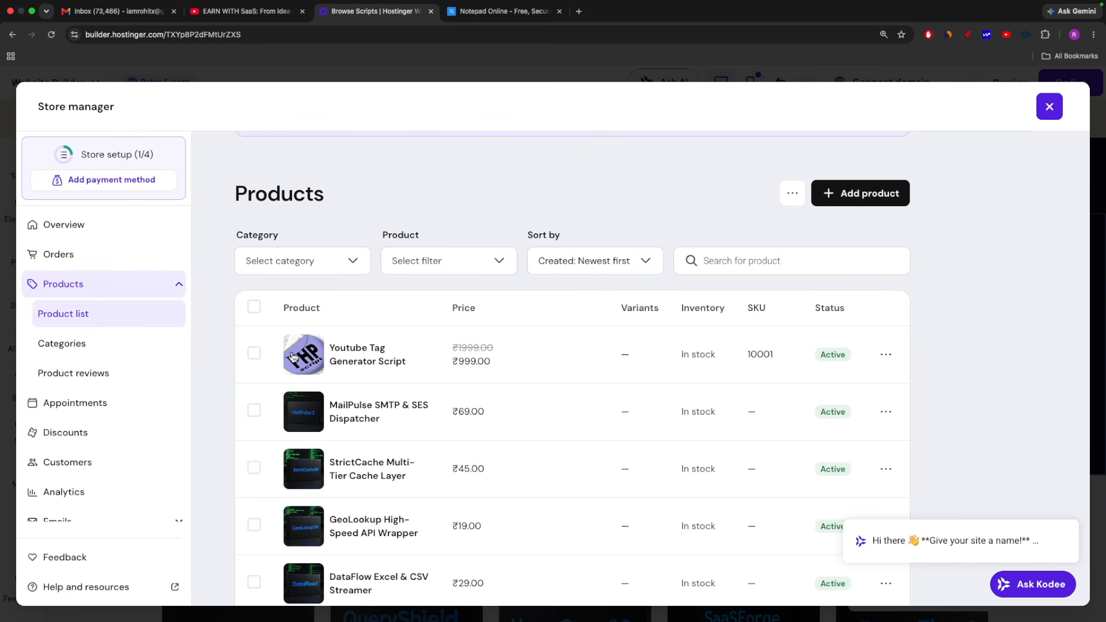
pyautogui.scroll(-3, 132, 352)
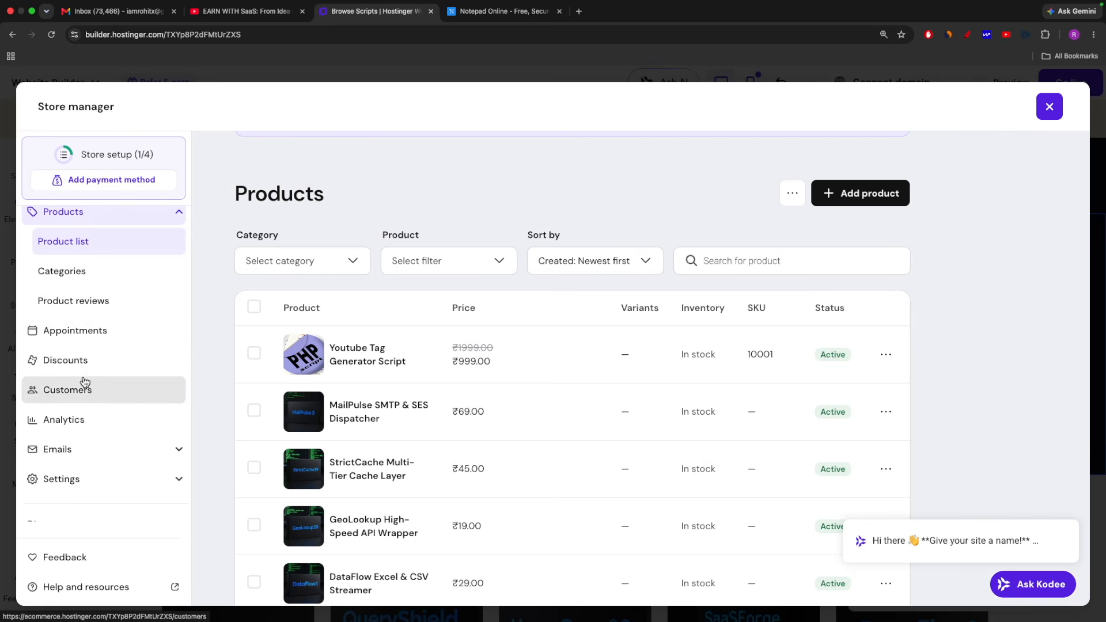
pyautogui.click(69, 425)
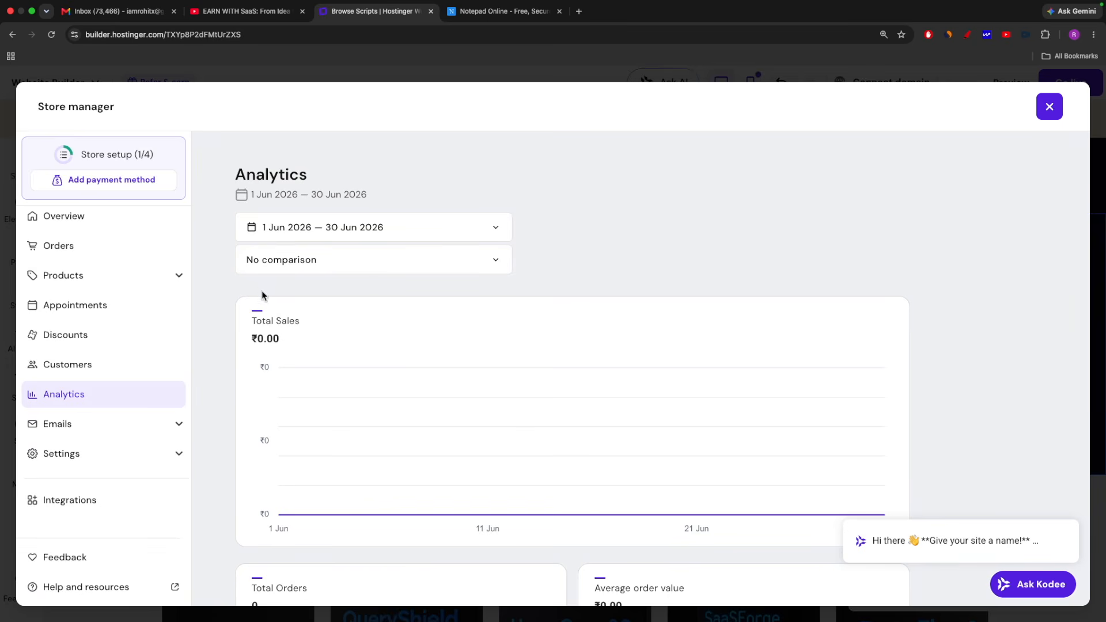
pyautogui.scroll(-5, 587, 265)
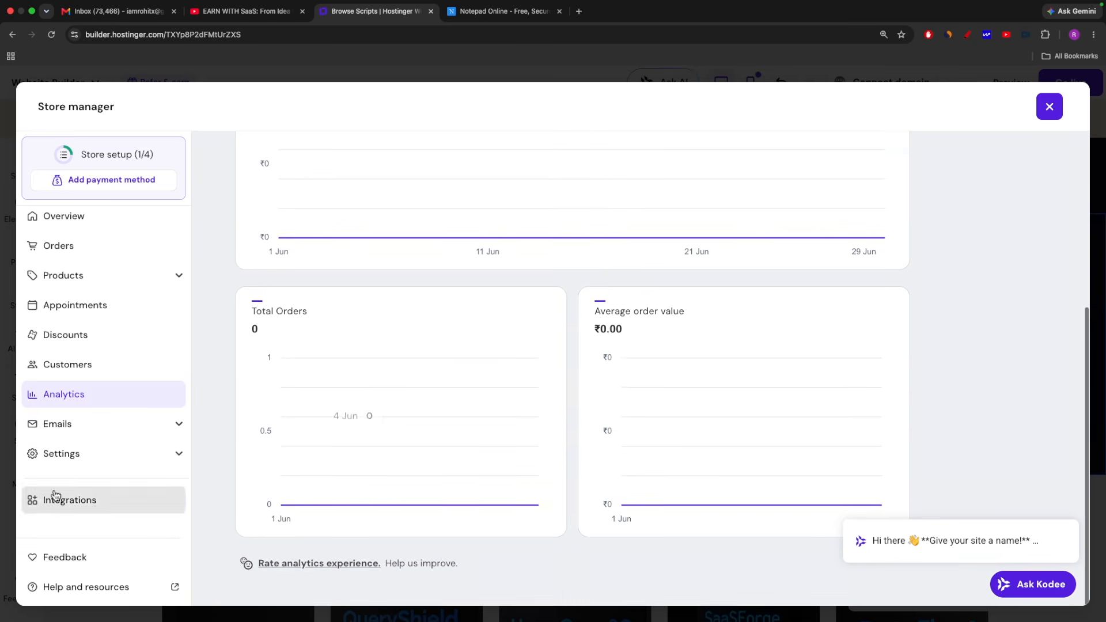
# Review the store settings for business identity, regional settings, and contacts and address
pyautogui.click(72, 456)
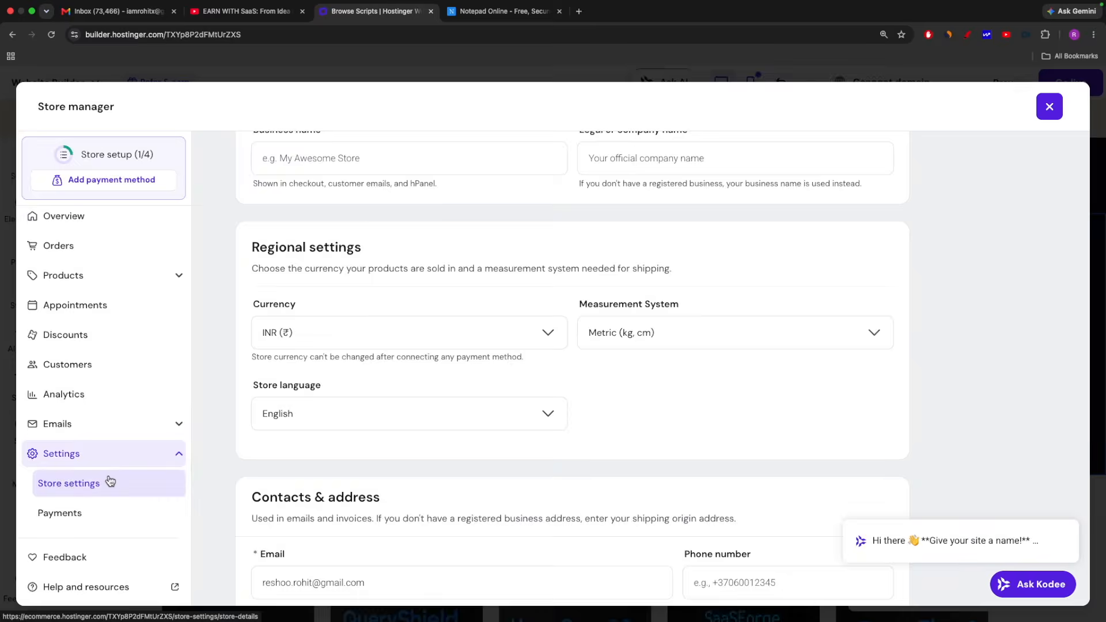
pyautogui.scroll(-4, 348, 405)
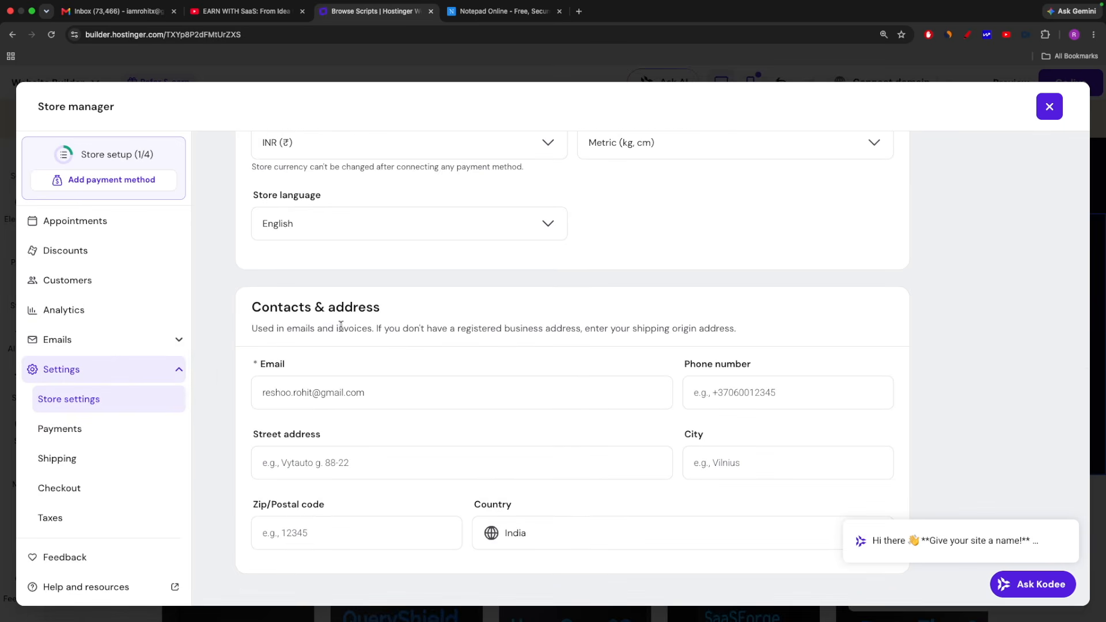
pyautogui.scroll(8, 390, 388)
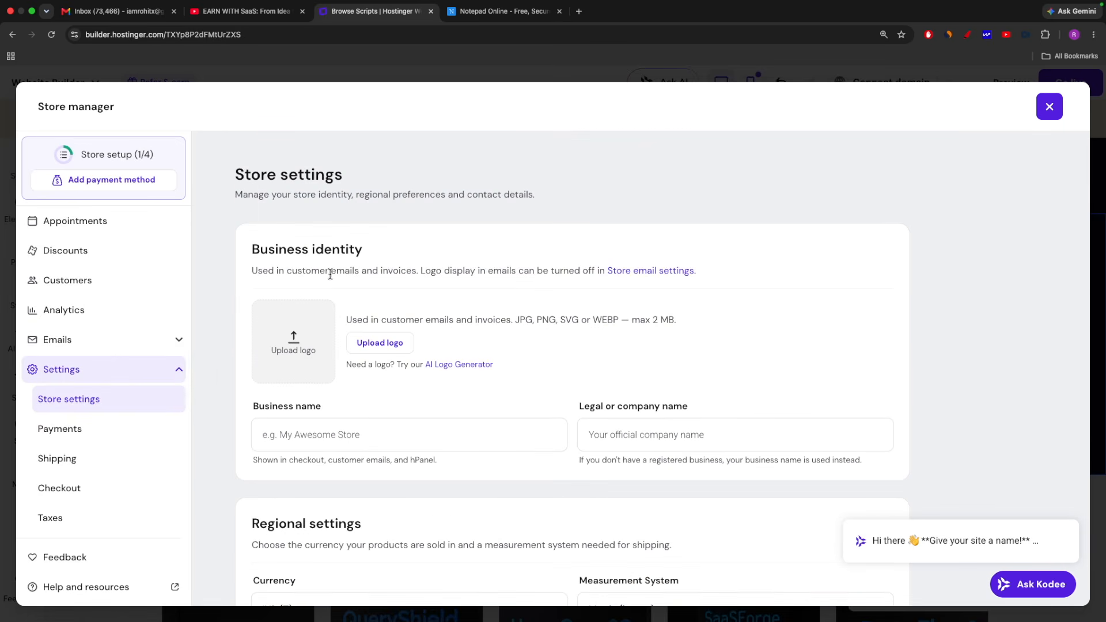
pyautogui.scroll(-3, 330, 274)
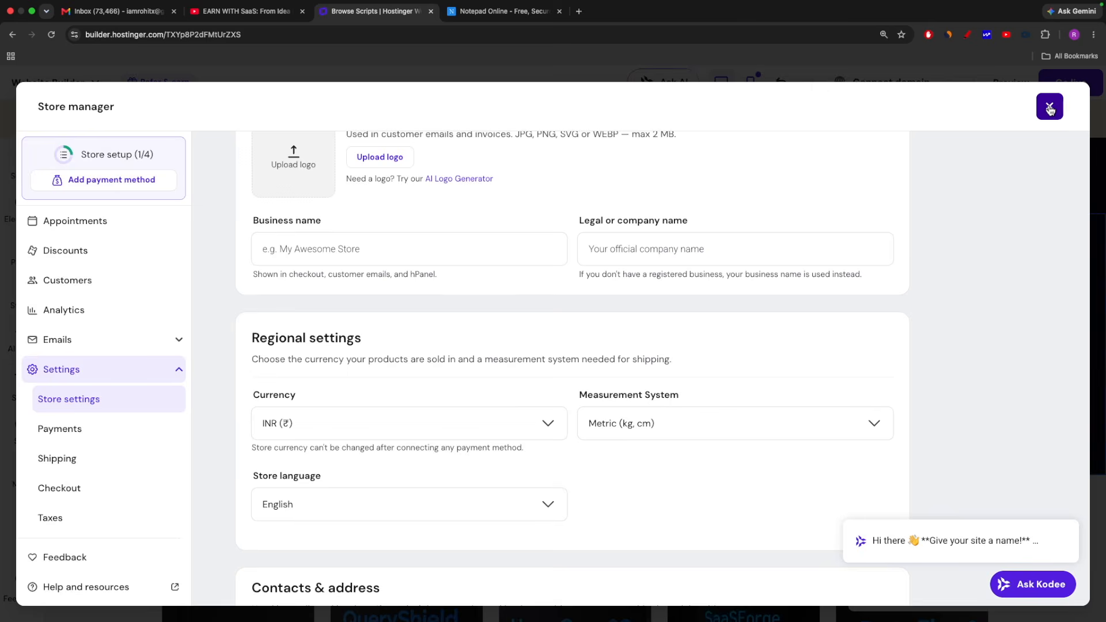
# Close the store manager and look over the product section on the Browse Scripts page
pyautogui.click(1050, 107)
pyautogui.scroll(-10, 500, 362)
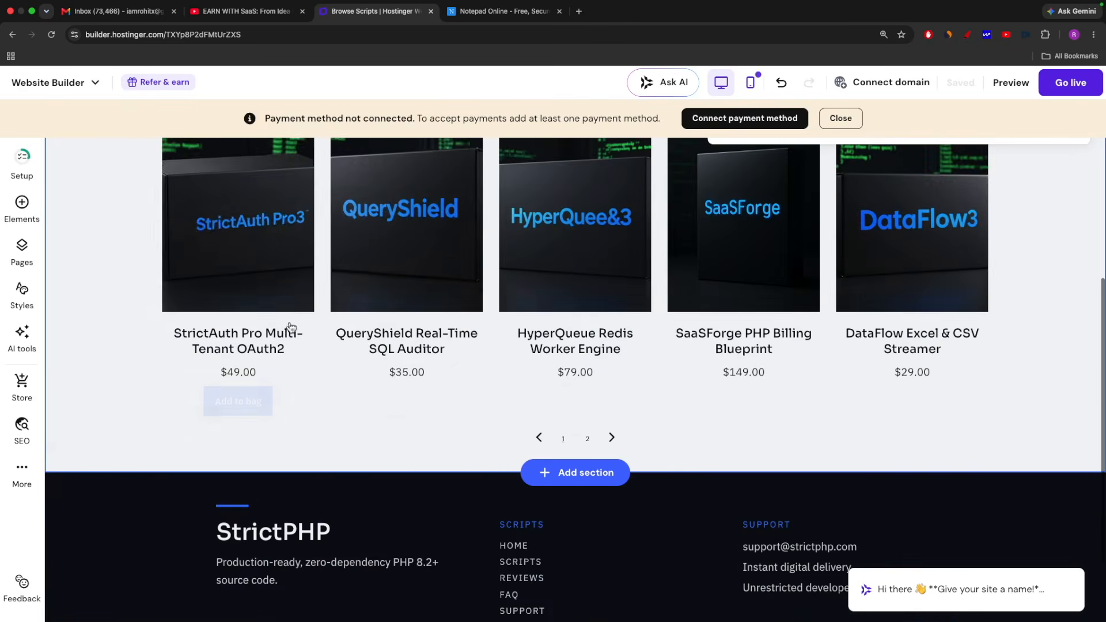
pyautogui.scroll(12, 509, 329)
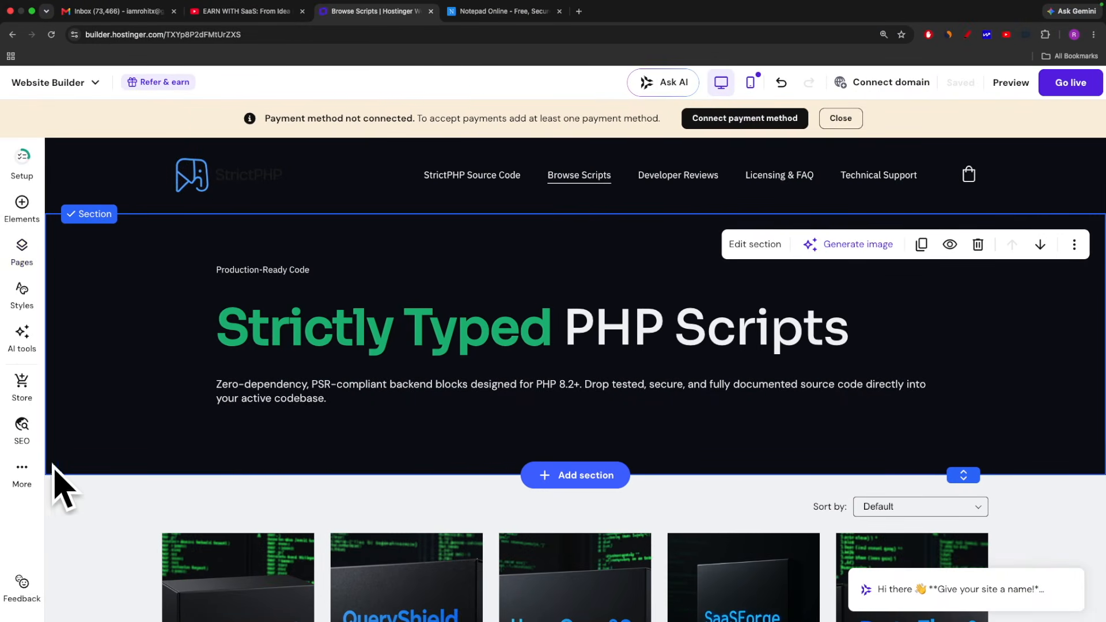
# Open the store's payment method settings and examine the Razorpay and manual payment options
pyautogui.click(16, 387)
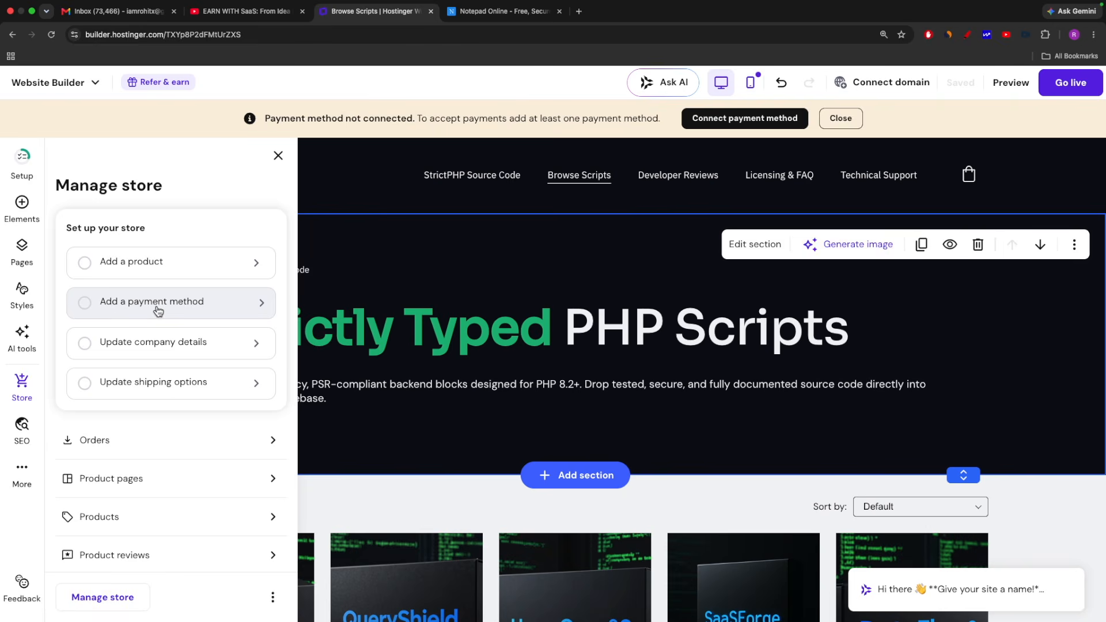
pyautogui.click(127, 304)
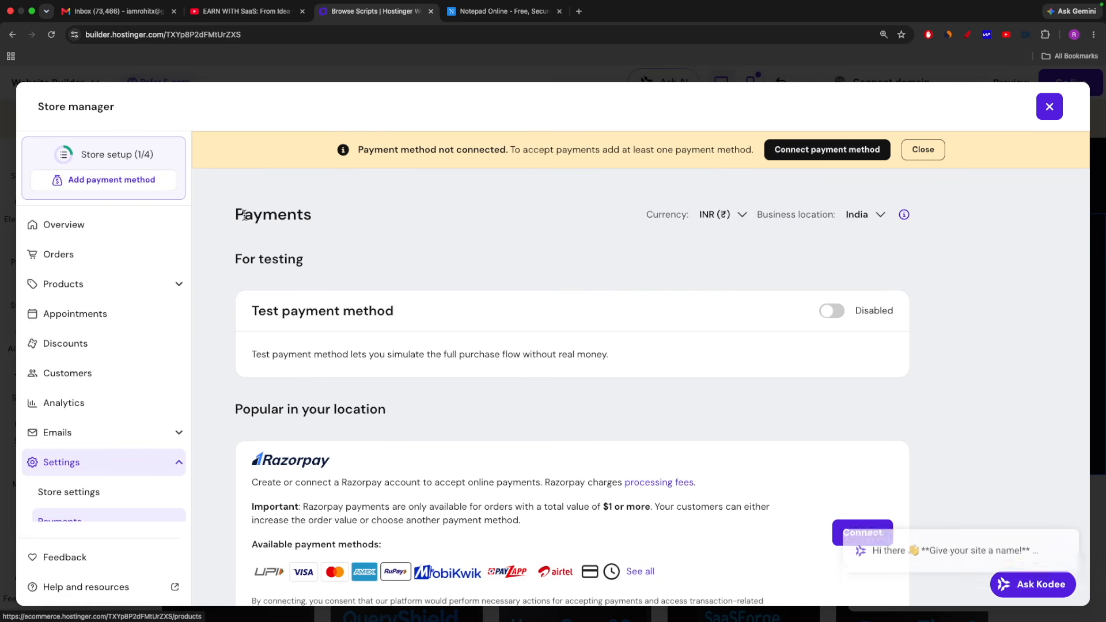
pyautogui.scroll(-5, 357, 303)
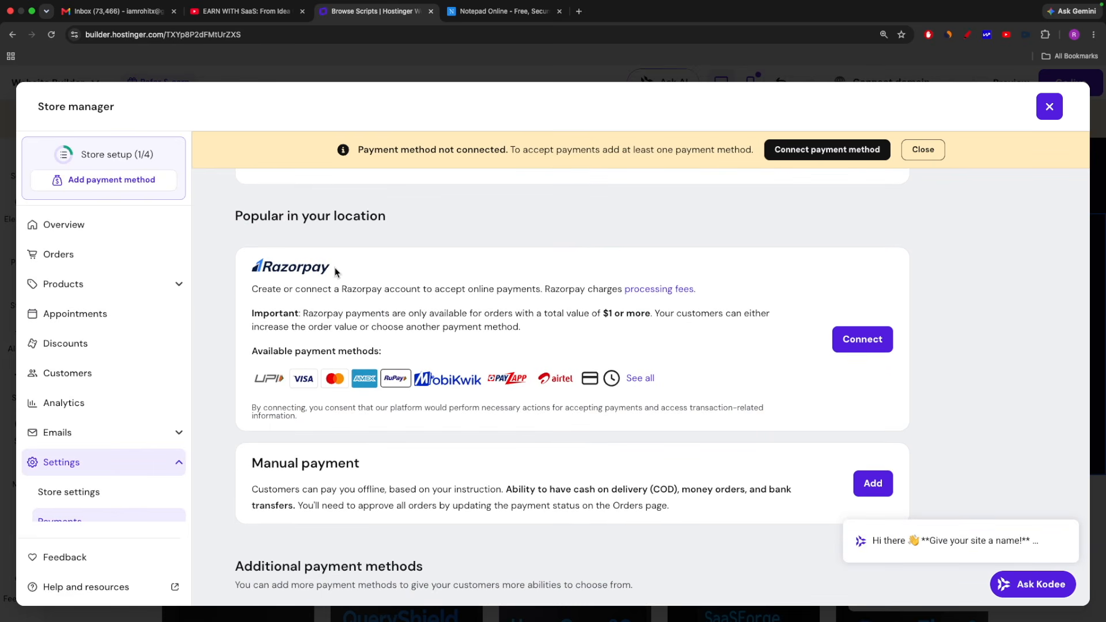
pyautogui.moveTo(339, 272); pyautogui.dragTo(245, 270)
pyautogui.click(374, 272)
pyautogui.moveTo(340, 272); pyautogui.dragTo(252, 270)
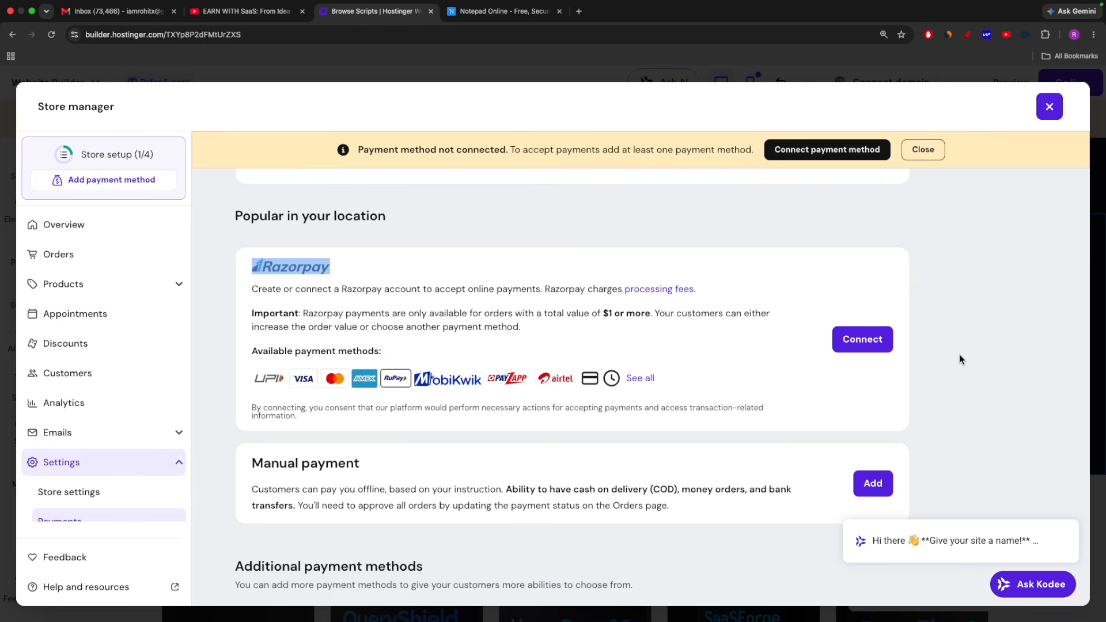
pyautogui.hotkey('ctrl', 'Right')
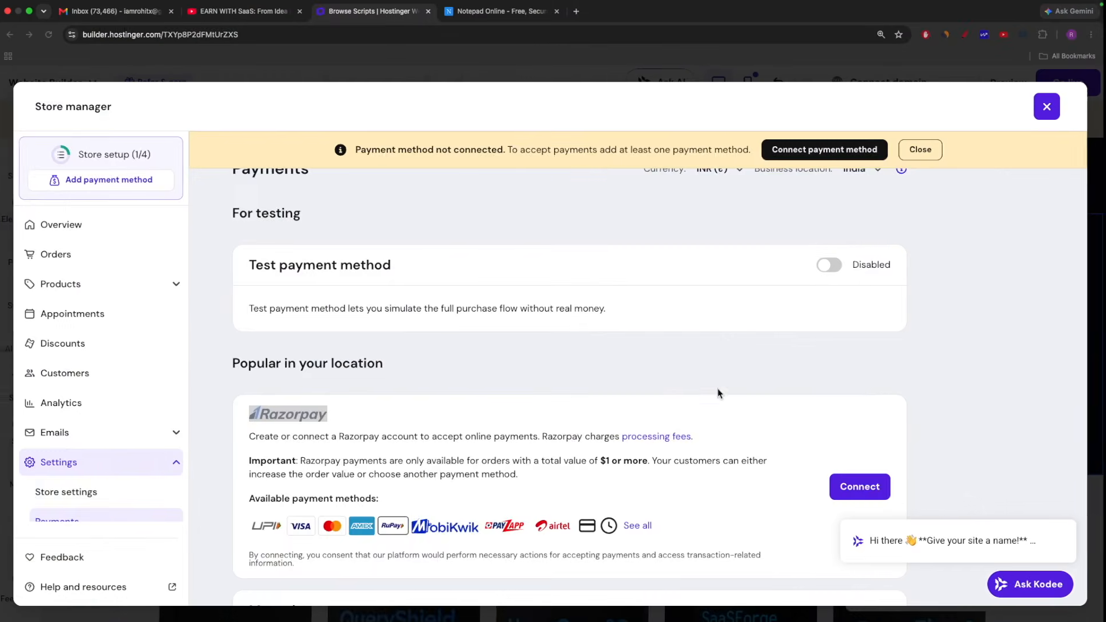
pyautogui.scroll(-3, 841, 411)
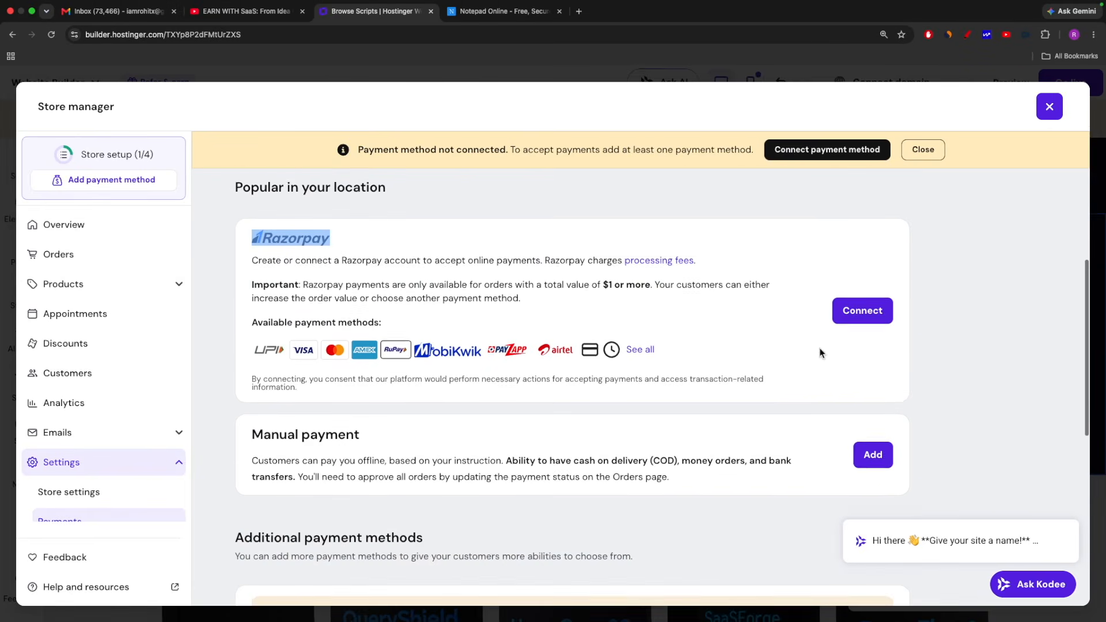
# Open the Razorpay account connection page, and return to the store's payment settings without signing in
pyautogui.click(859, 310)
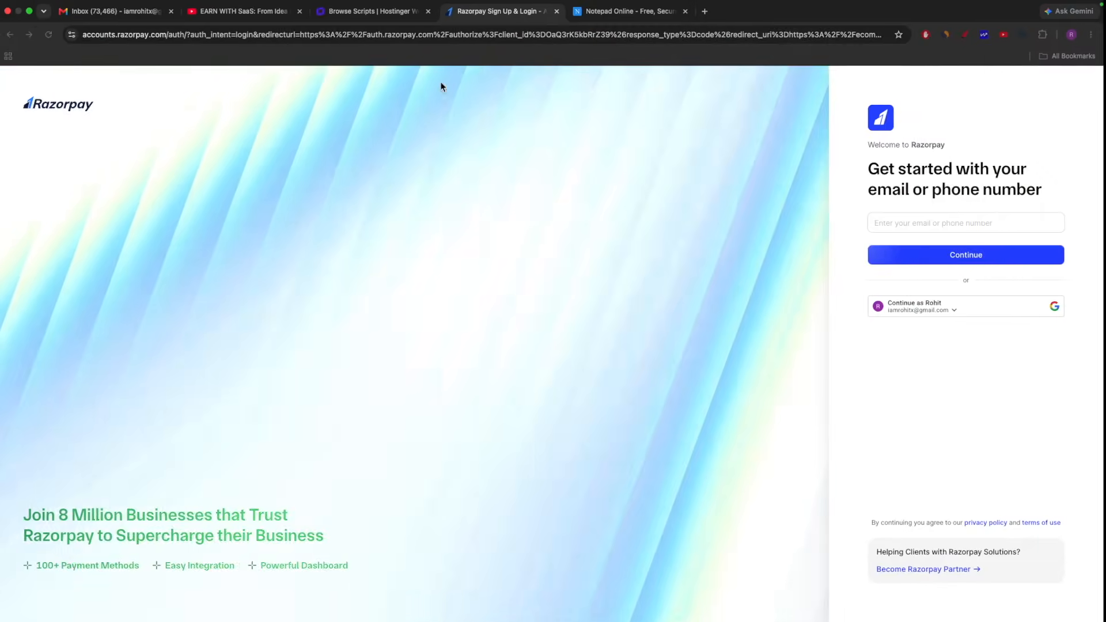
pyautogui.click(369, 11)
pyautogui.scroll(-3, 832, 410)
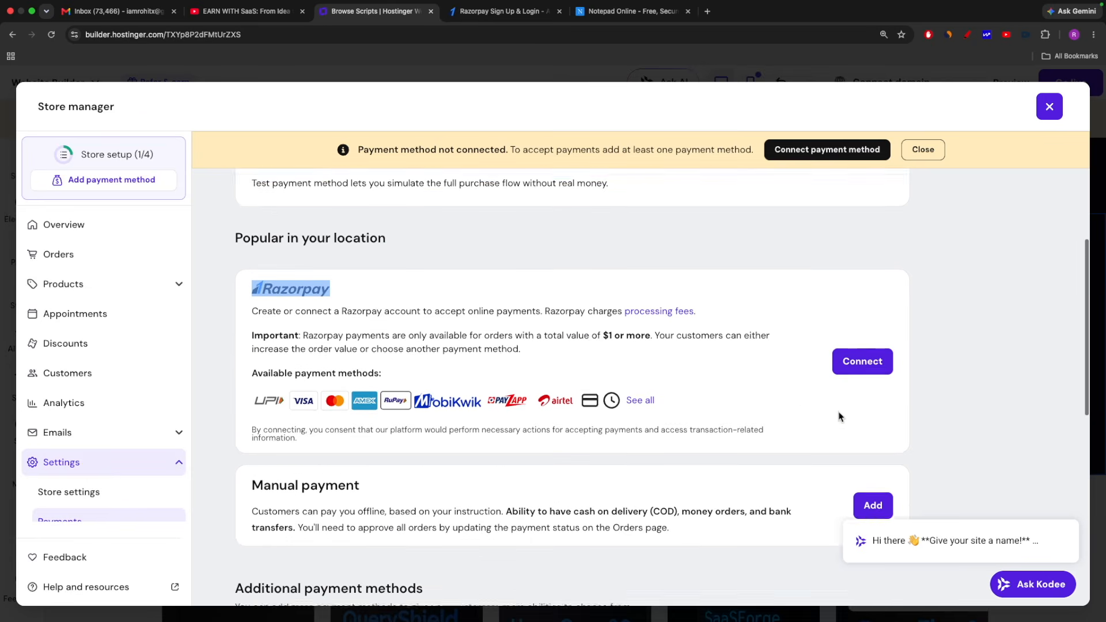
pyautogui.scroll(2, 958, 361)
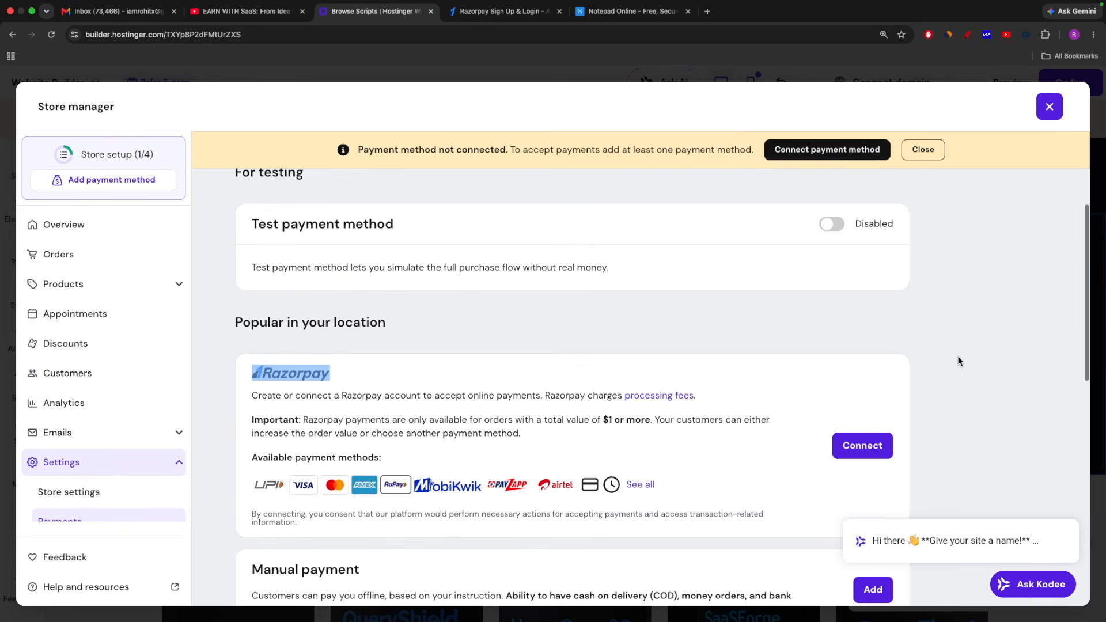
pyautogui.click(891, 421)
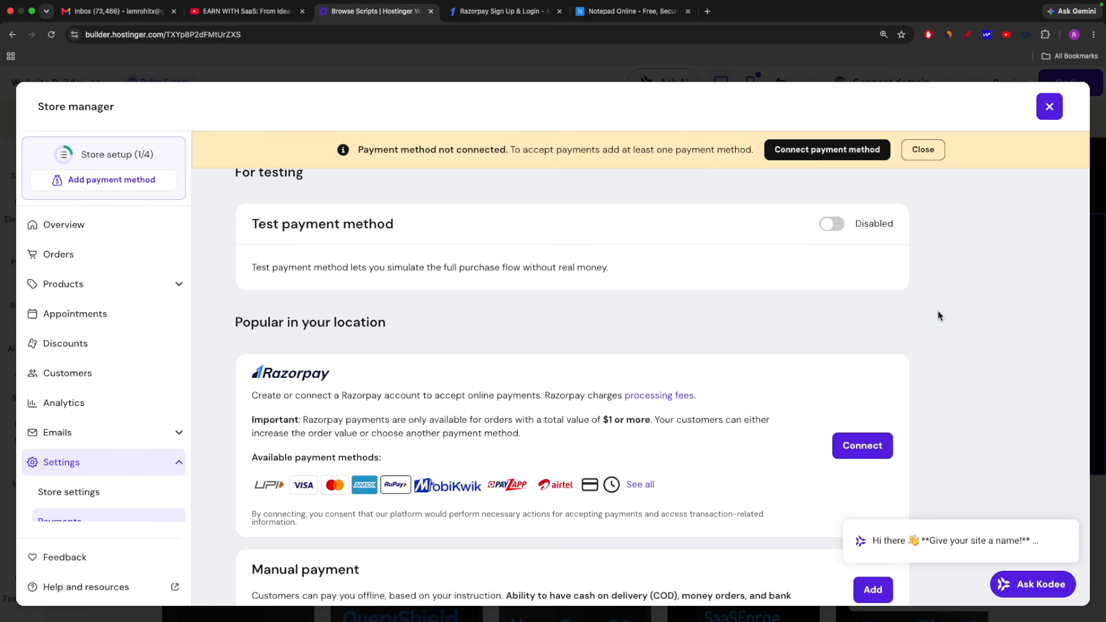
# Enable the test payment method for the store and read its notice about going live
pyautogui.scroll(2, 588, 300)
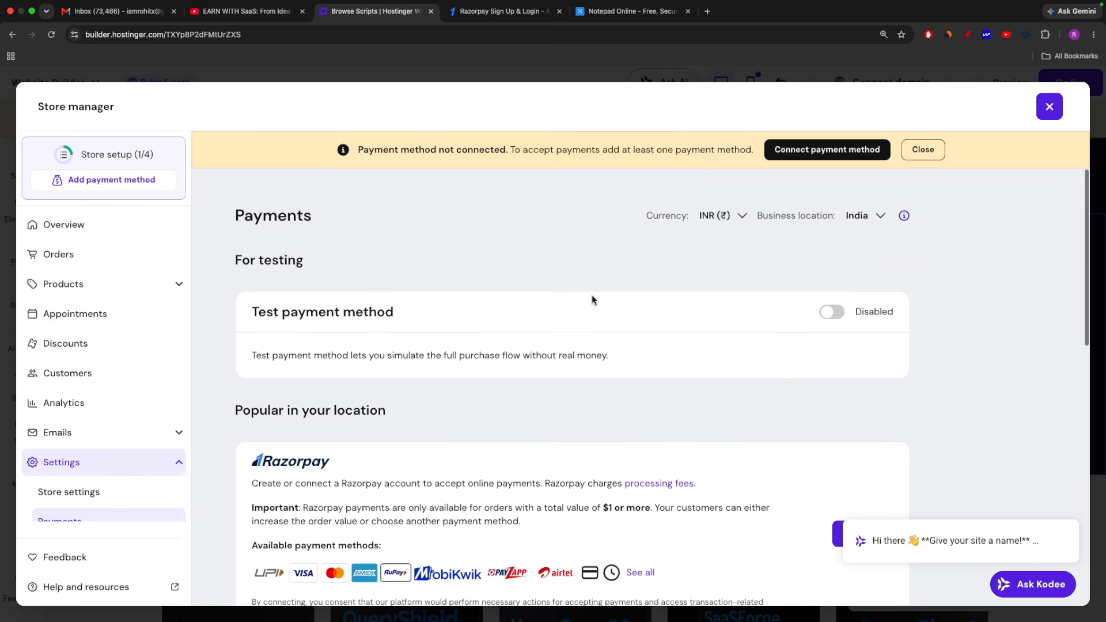
pyautogui.moveTo(417, 316); pyautogui.dragTo(251, 313)
pyautogui.click(251, 313)
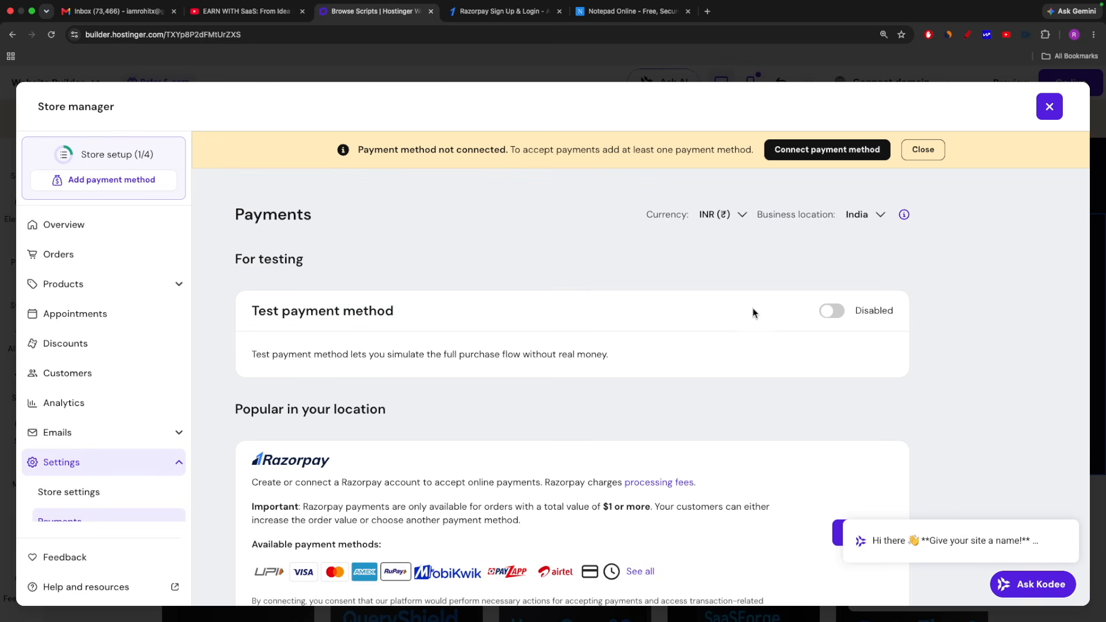
pyautogui.click(834, 312)
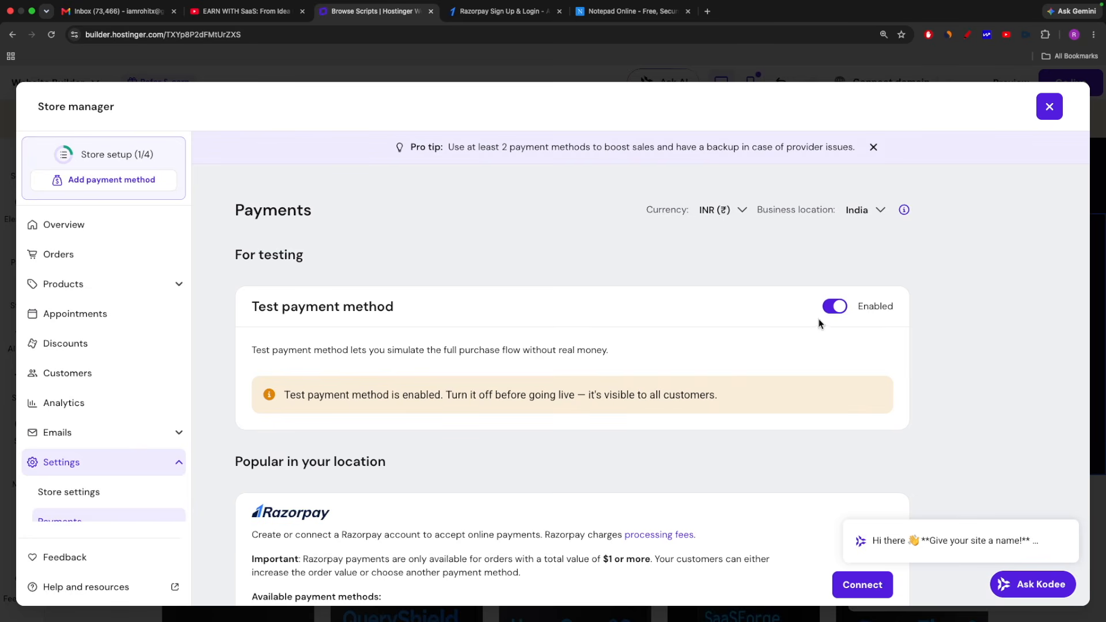
pyautogui.moveTo(284, 394); pyautogui.dragTo(403, 394)
pyautogui.click(483, 397)
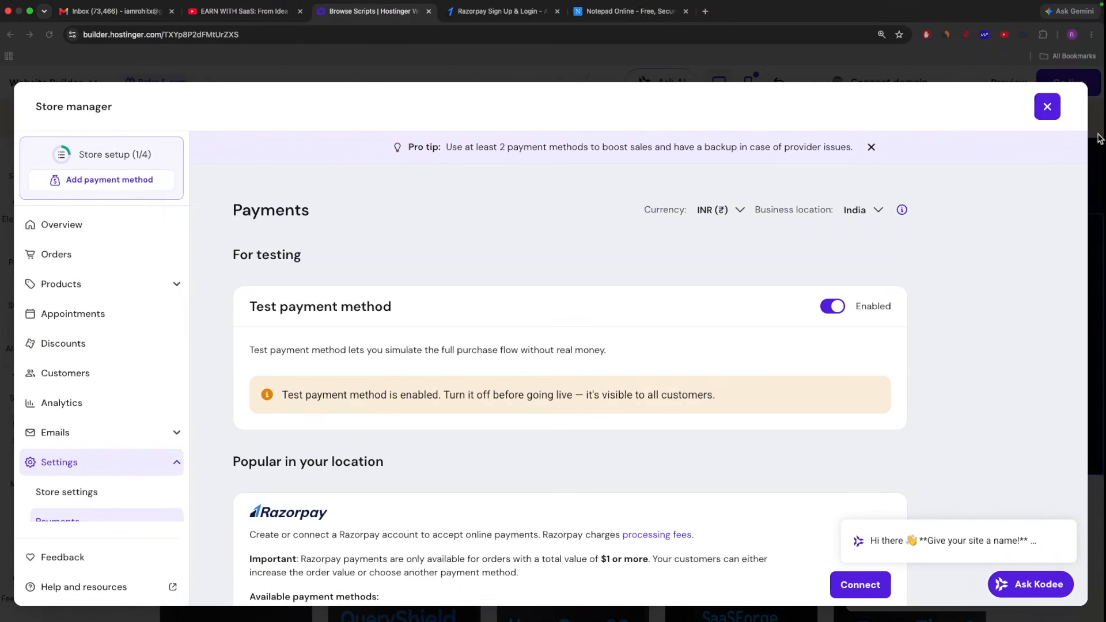
# Close the store manager, publish the website and view the live site on its temporary domain
pyautogui.click(1049, 107)
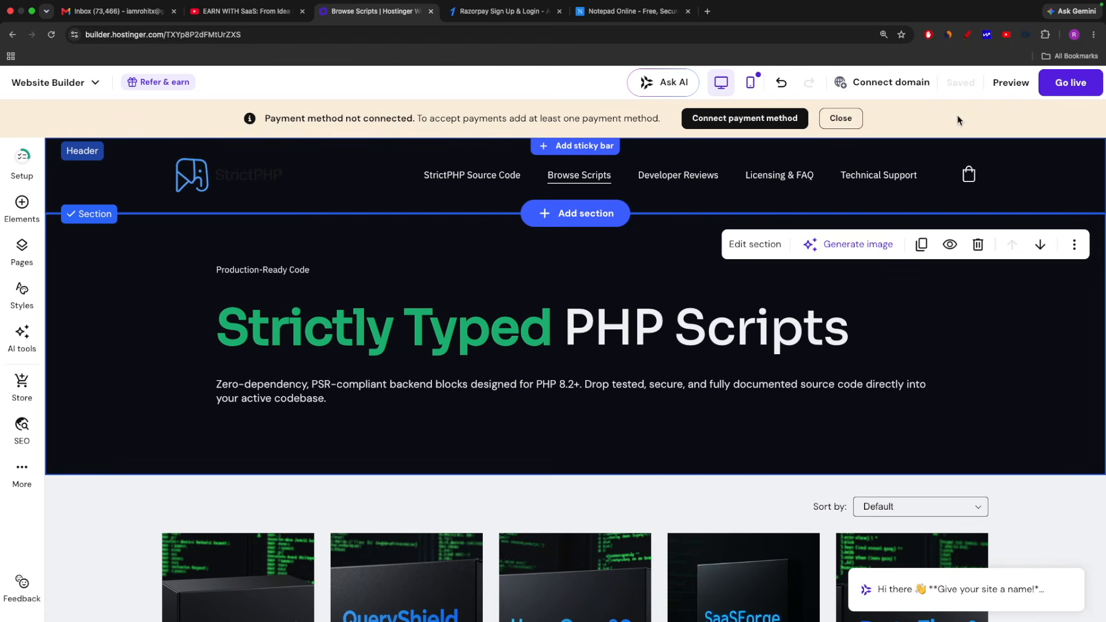
pyautogui.click(1071, 84)
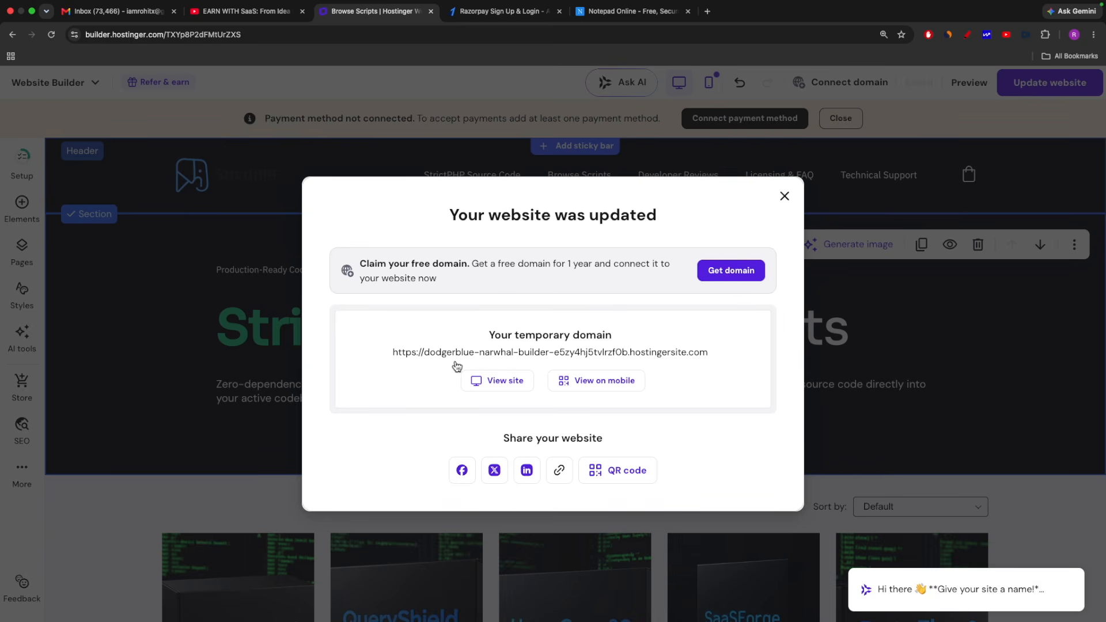
pyautogui.click(489, 379)
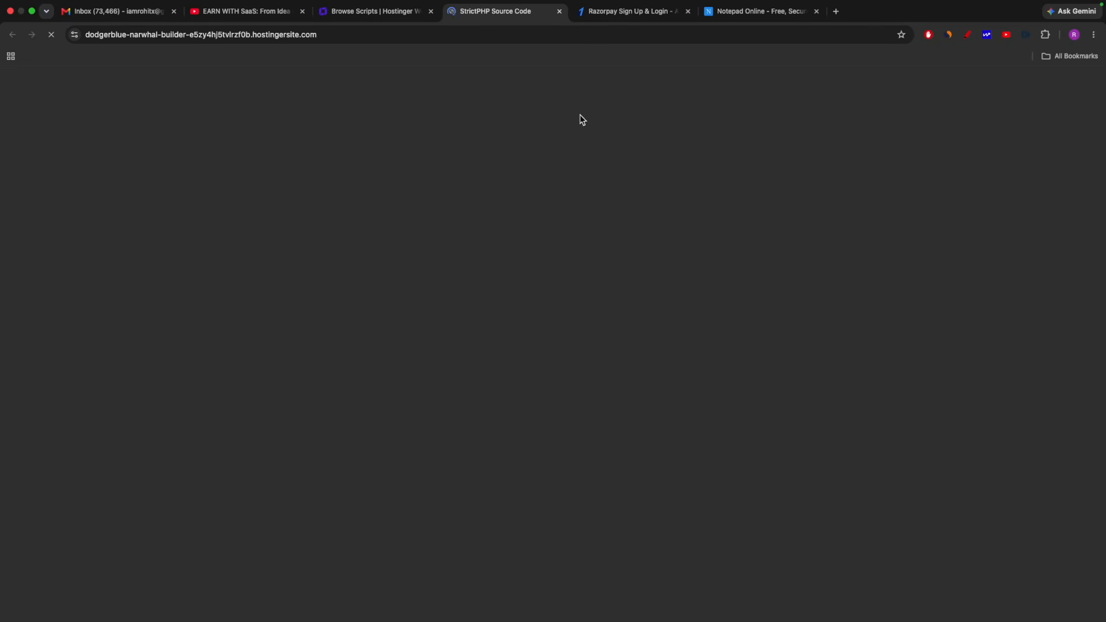
pyautogui.press('super+equal')
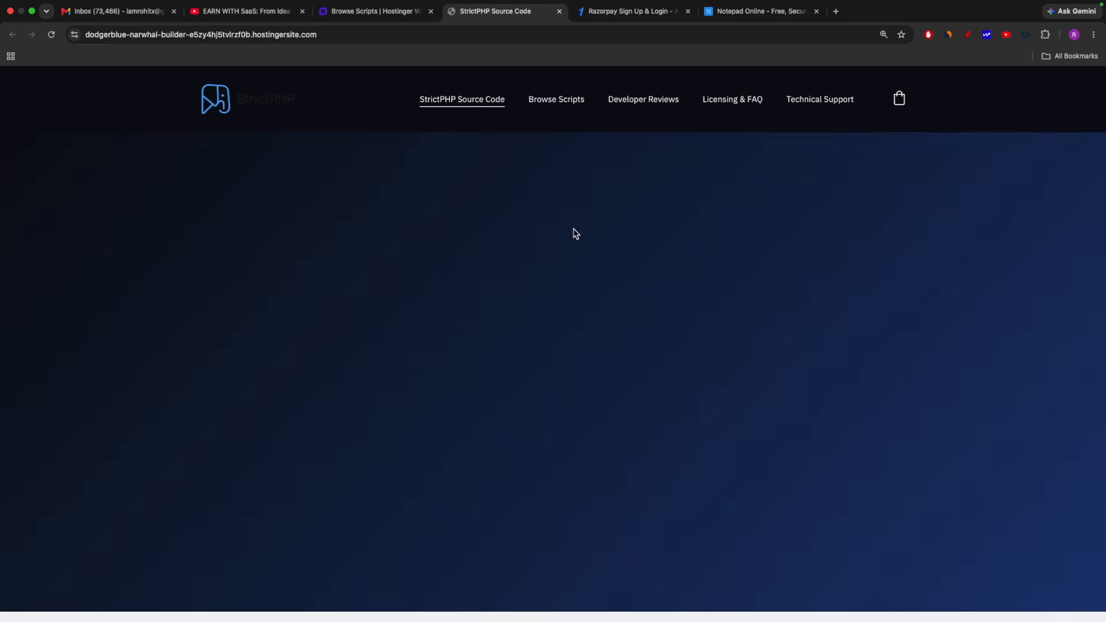
# Look through the published home page from the hero section down to the contact form and footer
pyautogui.scroll(-10, 573, 232)
pyautogui.scroll(10, 575, 232)
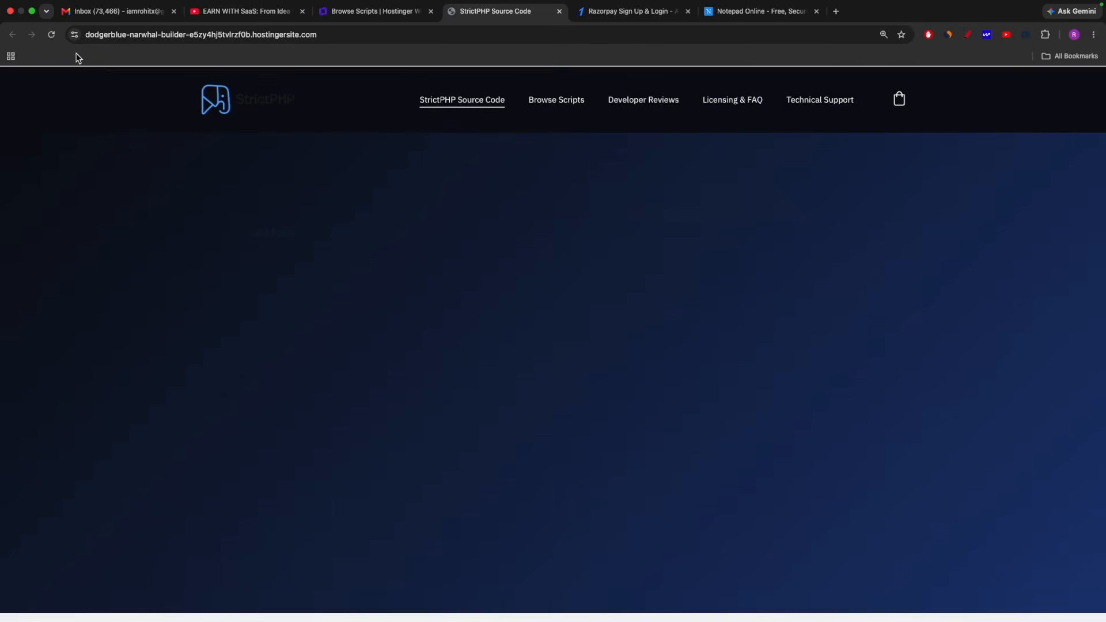
pyautogui.scroll(-15, 541, 327)
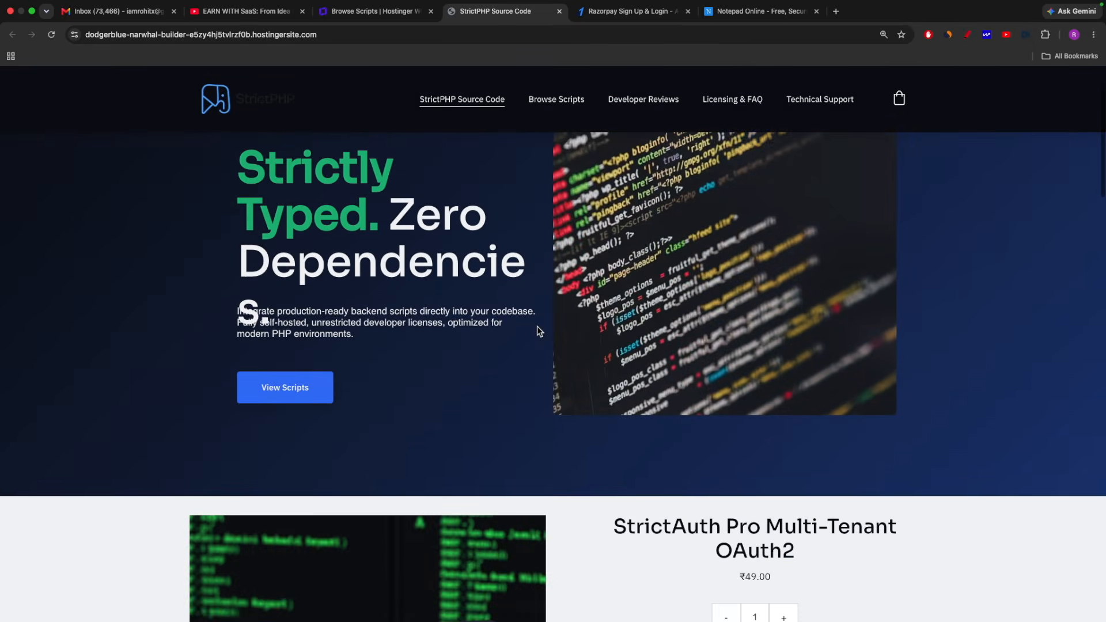
pyautogui.scroll(-20, 542, 327)
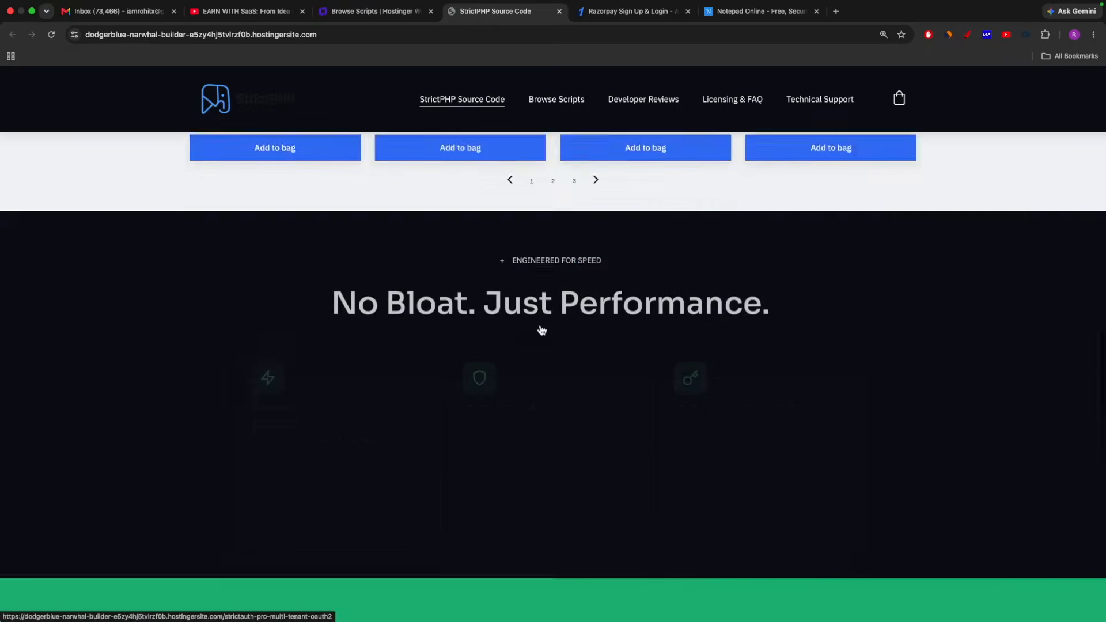
pyautogui.scroll(3, 518, 320)
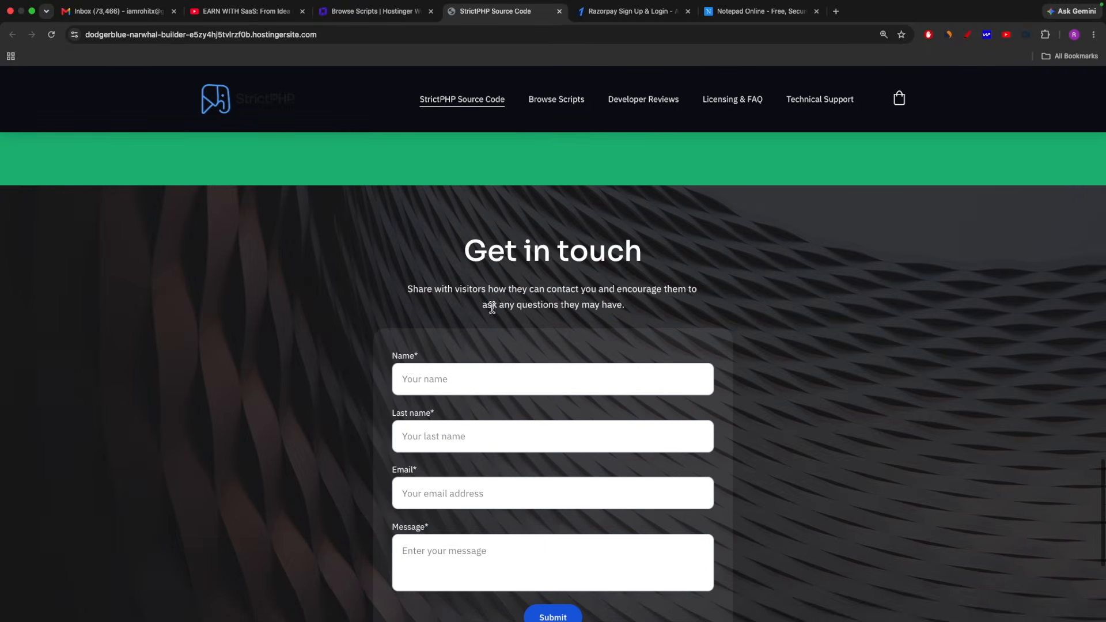
pyautogui.scroll(-3, 615, 353)
pyautogui.scroll(-3, 662, 275)
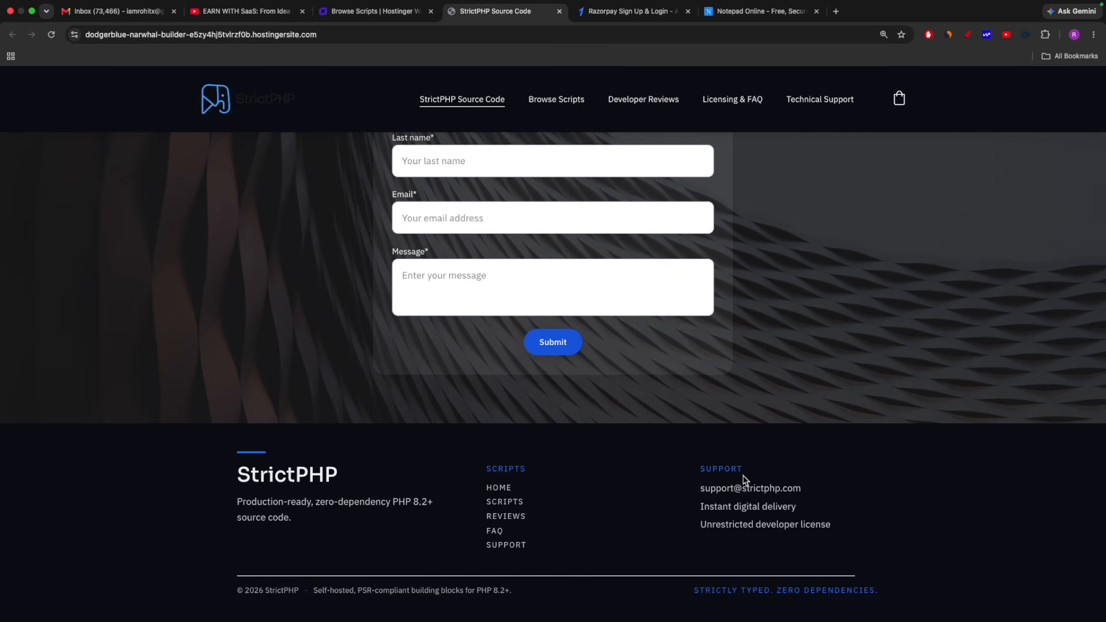
pyautogui.scroll(15, 887, 467)
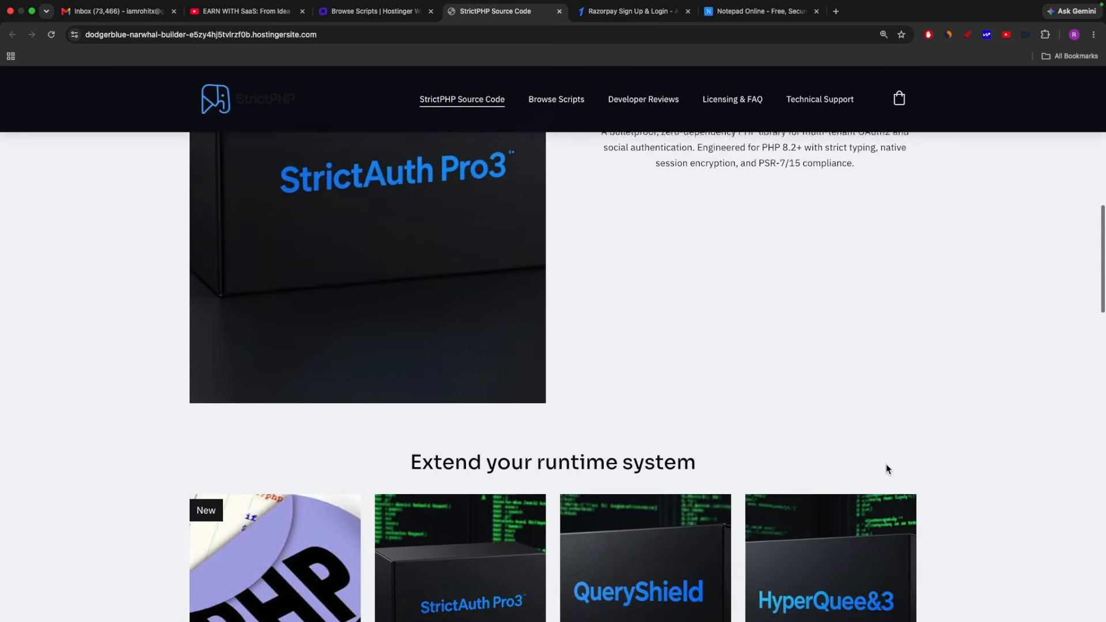
pyautogui.scroll(10, 886, 467)
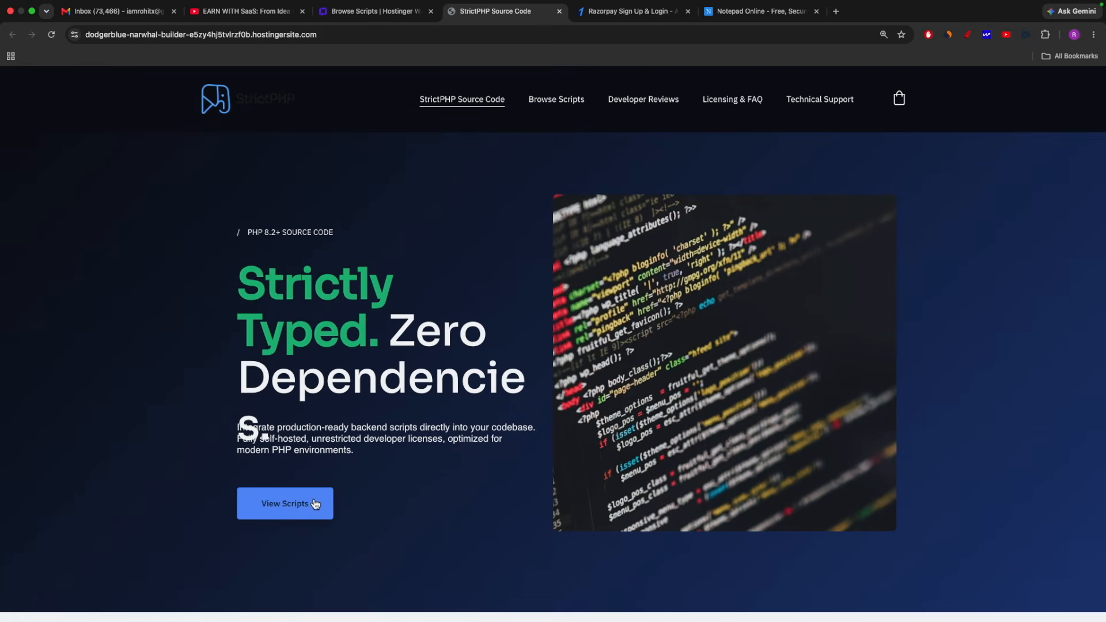
# Open the scripts page from the hero section and look over both pages of its product list
pyautogui.click(288, 506)
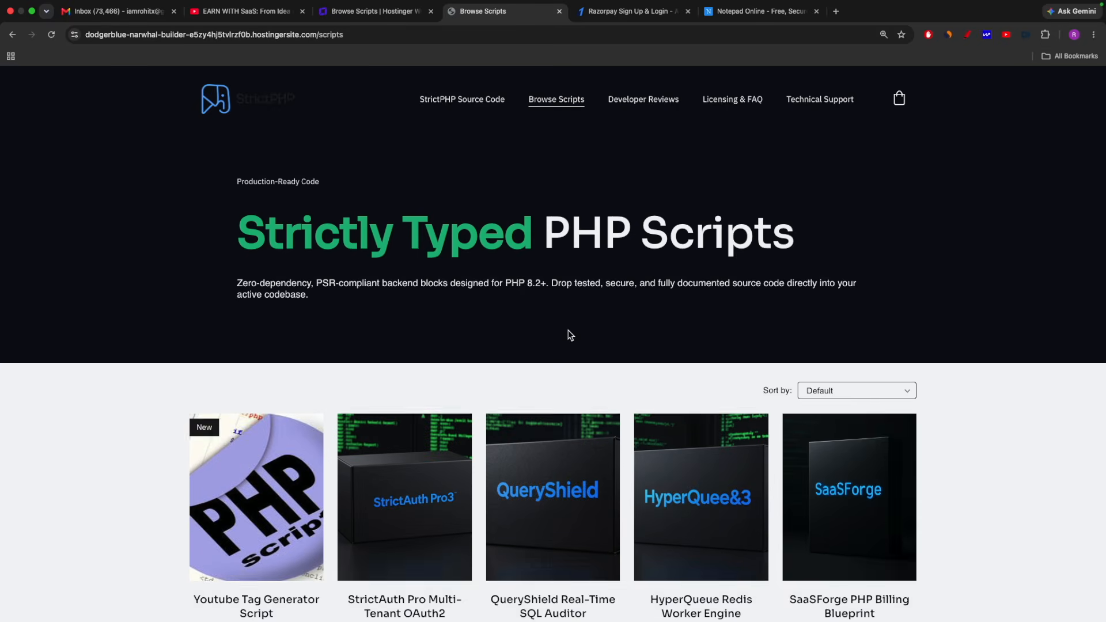
pyautogui.scroll(-3, 620, 335)
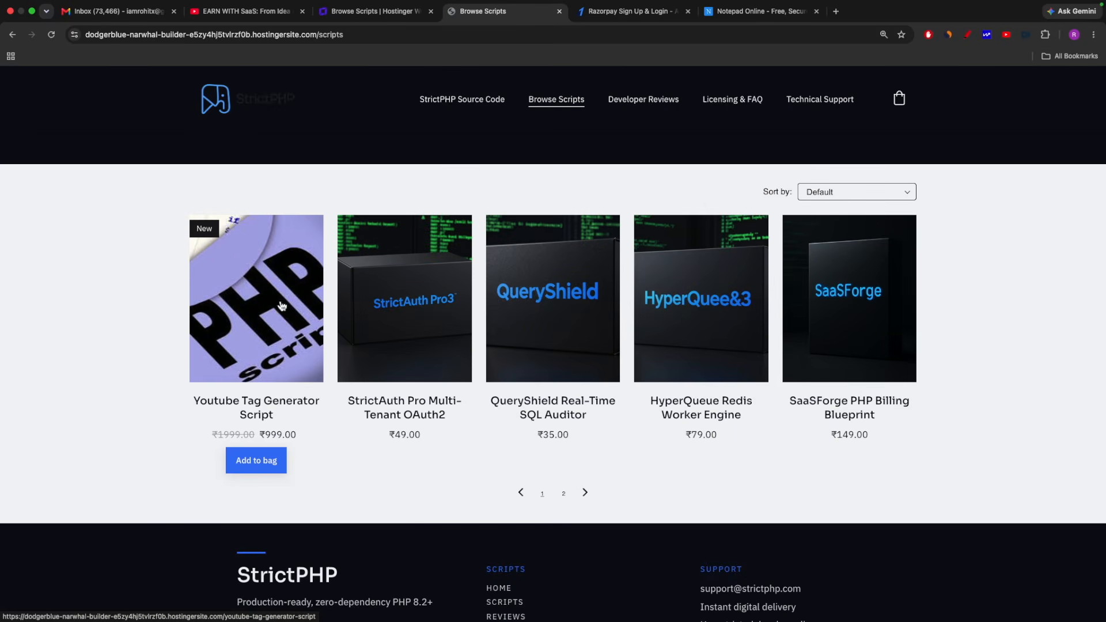
pyautogui.click(564, 494)
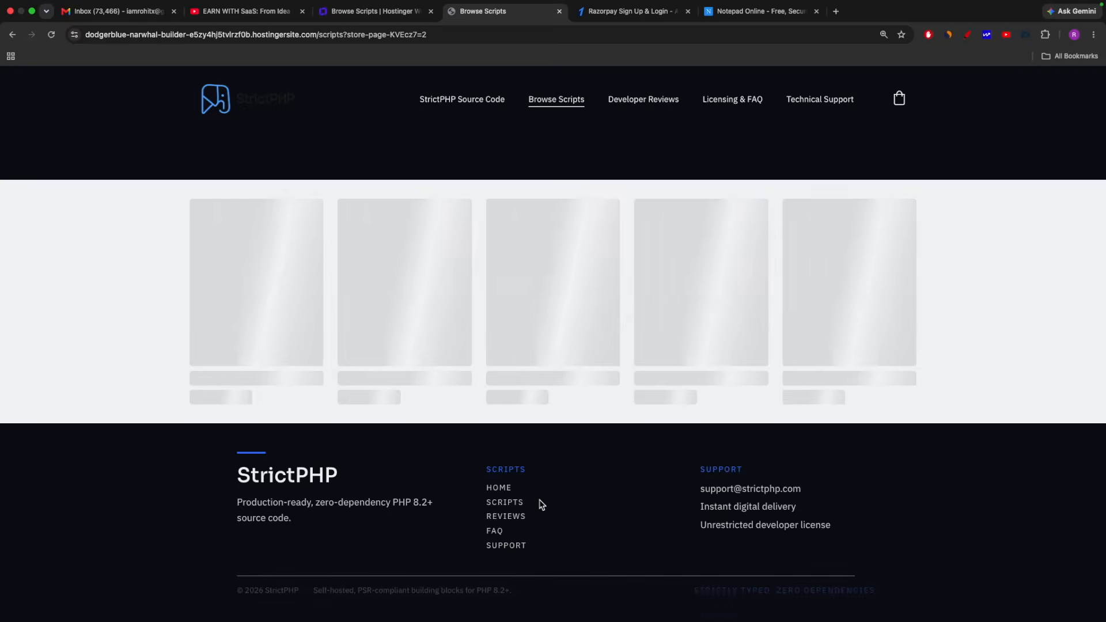
pyautogui.click(521, 493)
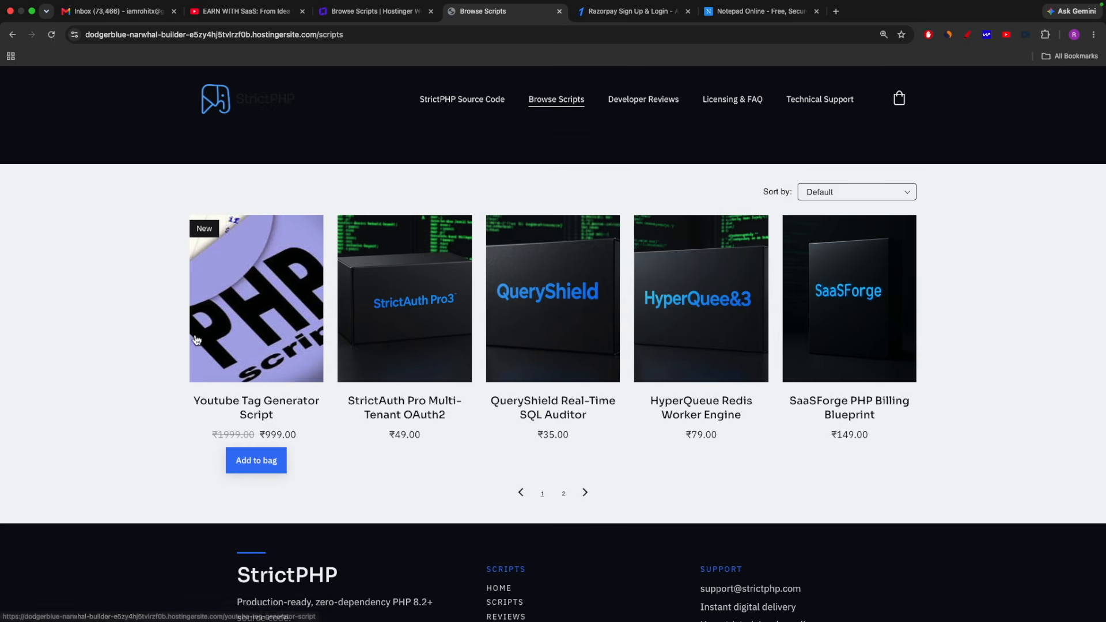
# Add the Youtube Tag Generator Script to the shopping bag and proceed to checkout, leaving the discount code empty
pyautogui.click(261, 463)
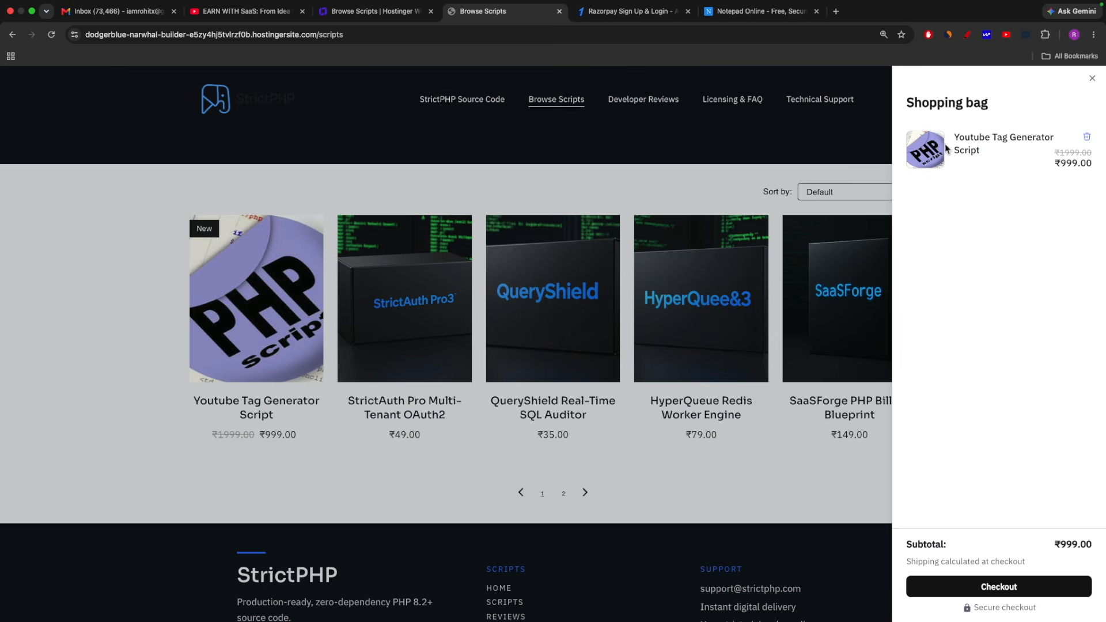
pyautogui.click(996, 588)
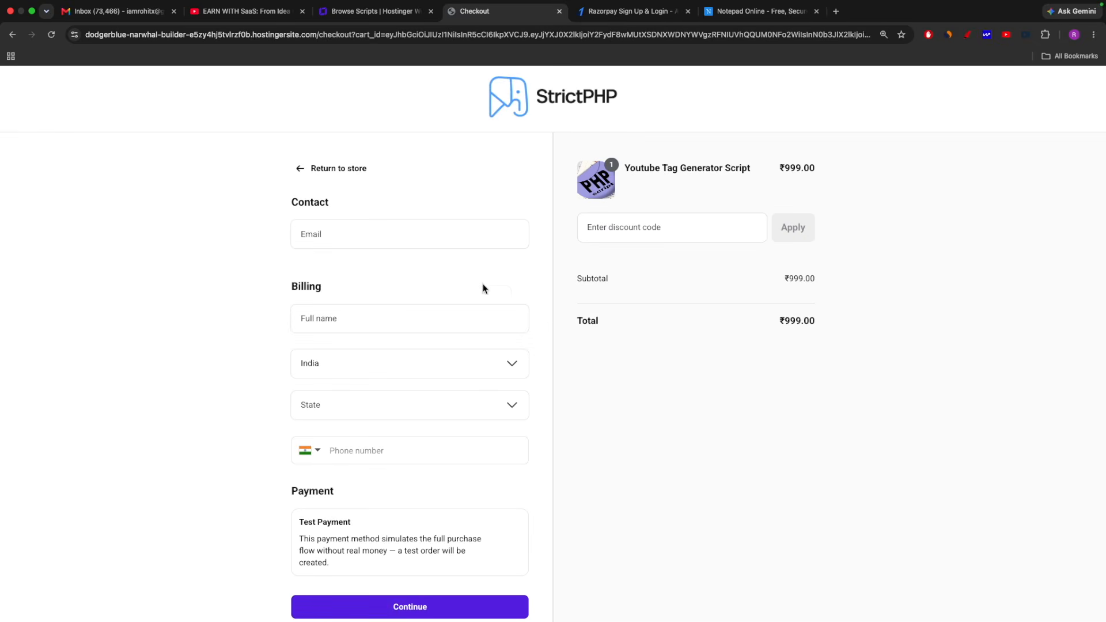
pyautogui.click(653, 230)
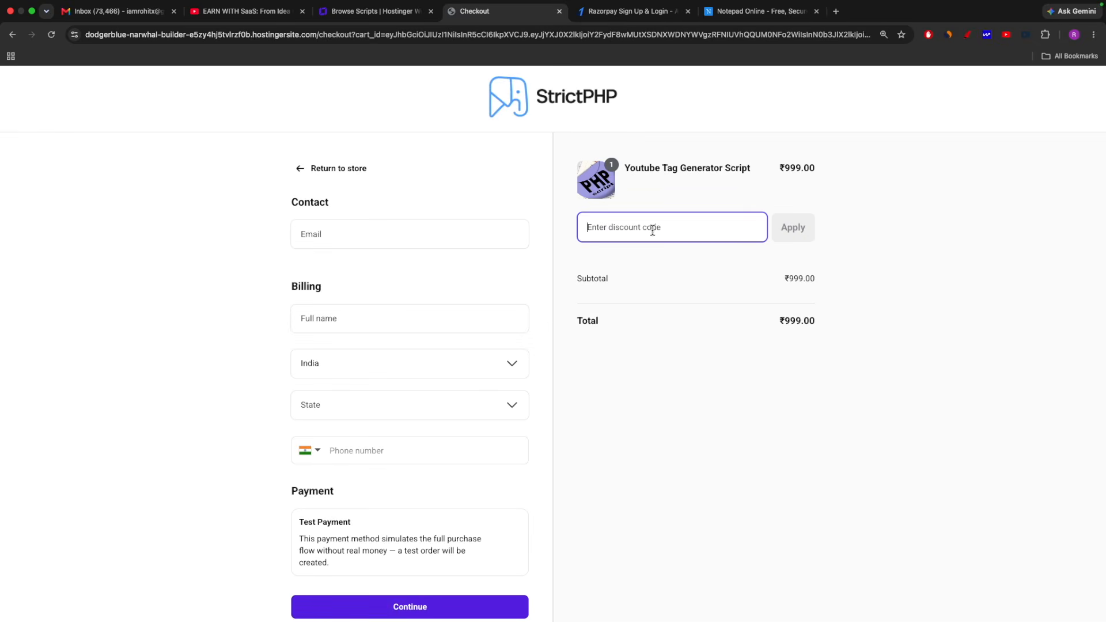
# Fill in the contact email and the full name, and select Uttar Pradesh as the billing state
pyautogui.click(330, 234)
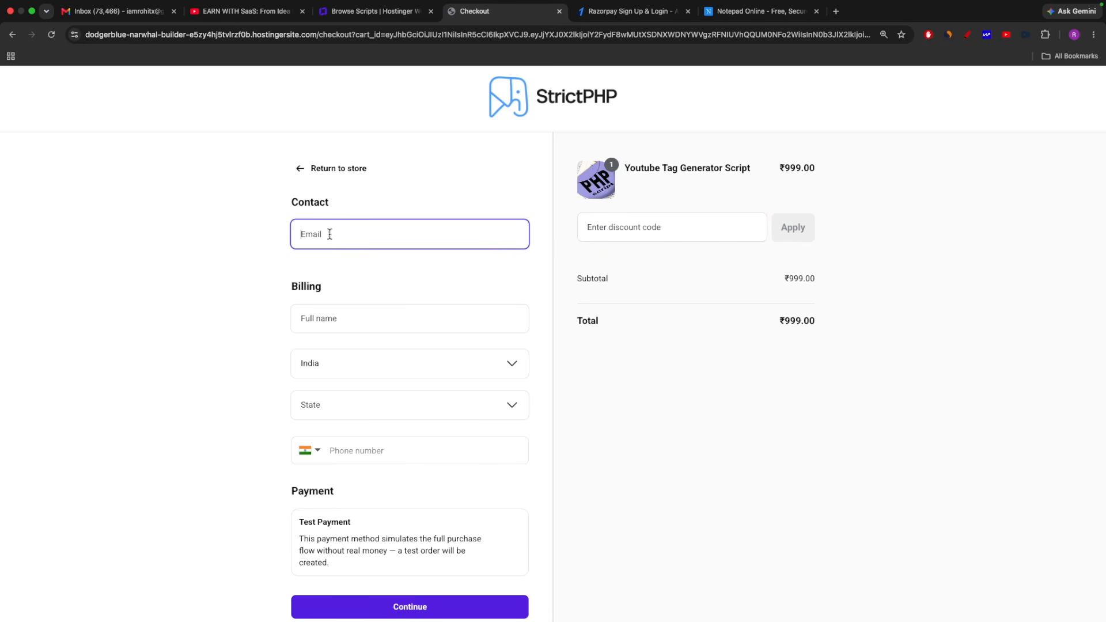
pyautogui.click(345, 321)
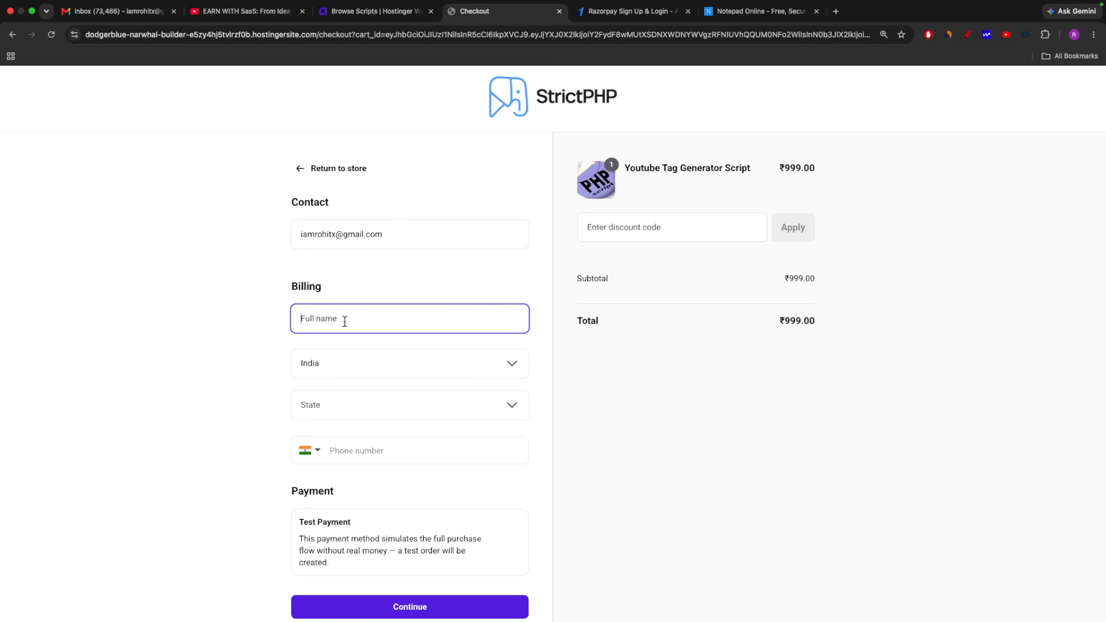
pyautogui.write('Rohit')
pyautogui.click(364, 412)
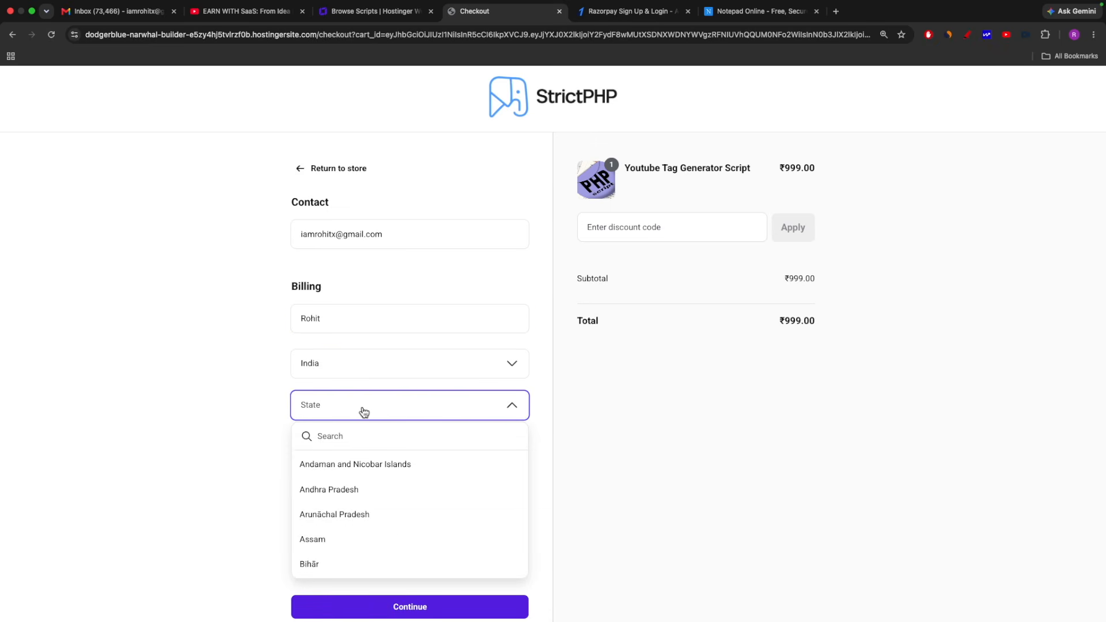
pyautogui.write('utt')
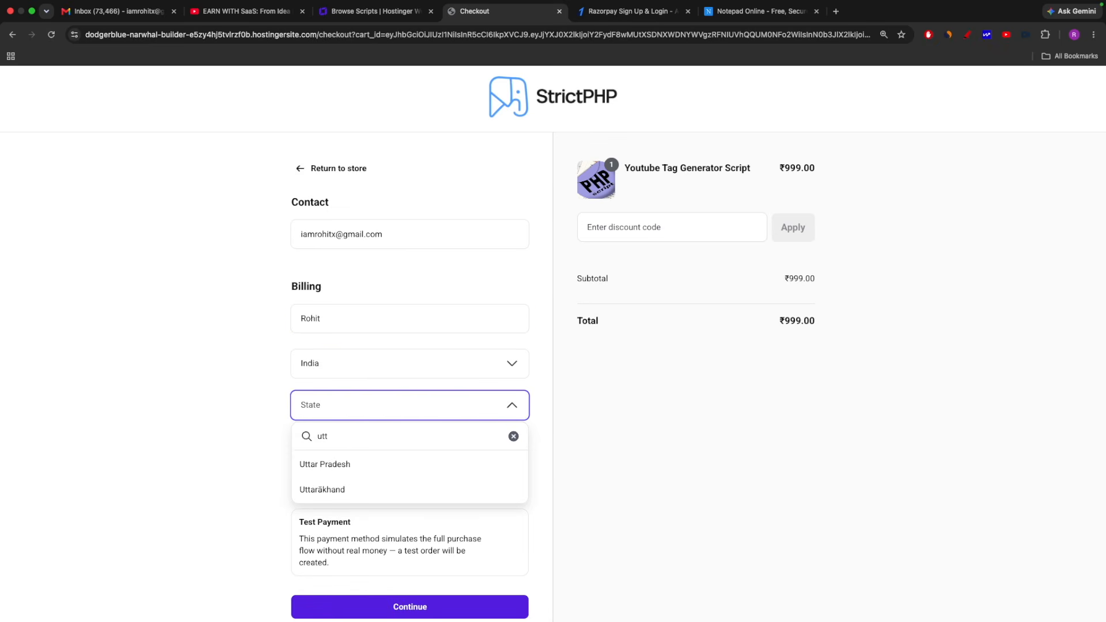
pyautogui.click(333, 465)
# Enter the billing phone number and place the order with the Test Payment method
pyautogui.scroll(-1, 380, 438)
pyautogui.click(370, 428)
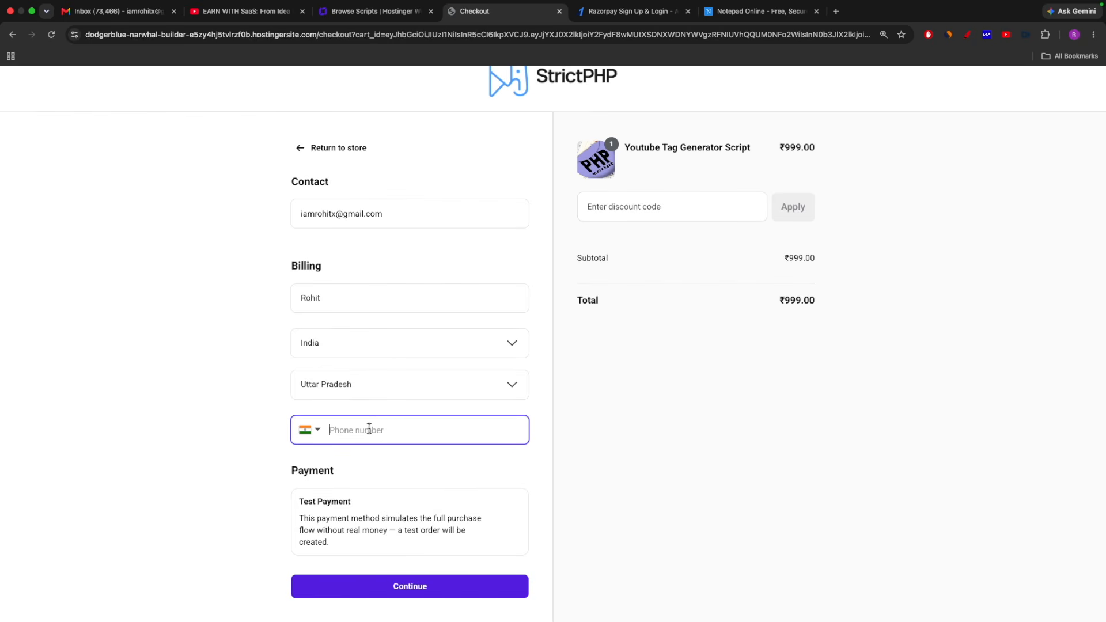
pyautogui.write('9999999999')
pyautogui.click(419, 594)
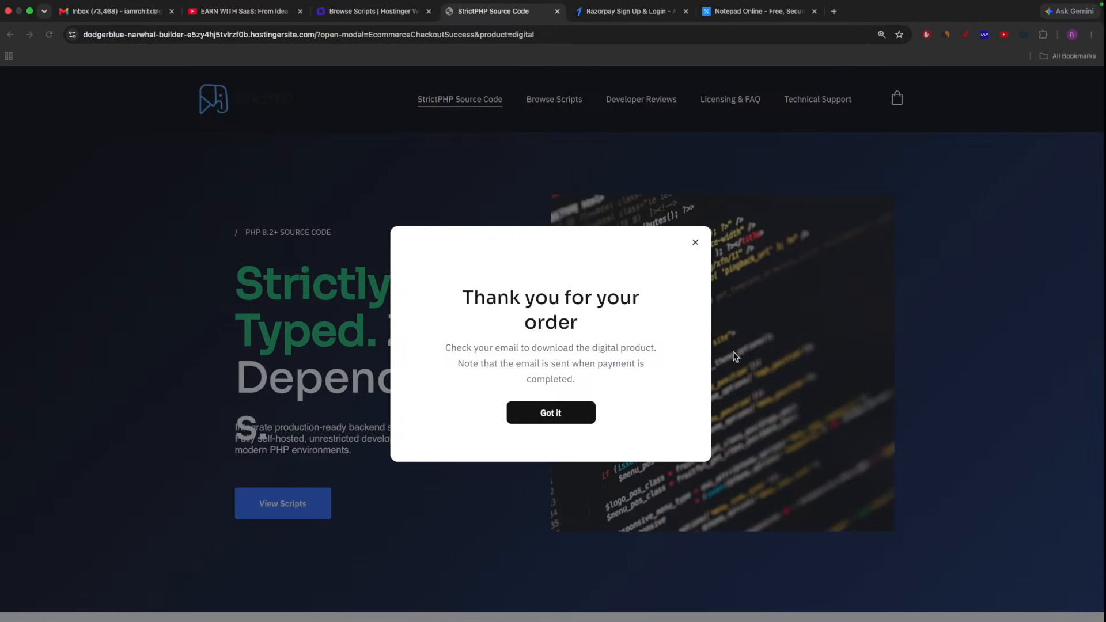
# Switch to Gmail, refresh the inbox, and read the store's "Your order has been confirmed" email before returning to the inbox
pyautogui.click(109, 16)
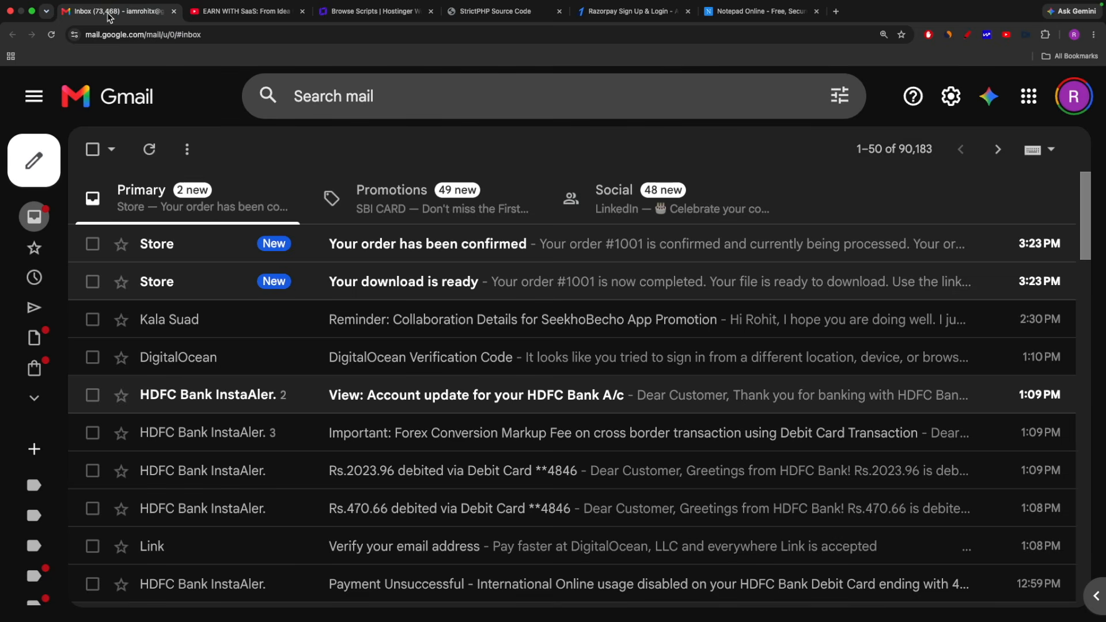
pyautogui.click(149, 155)
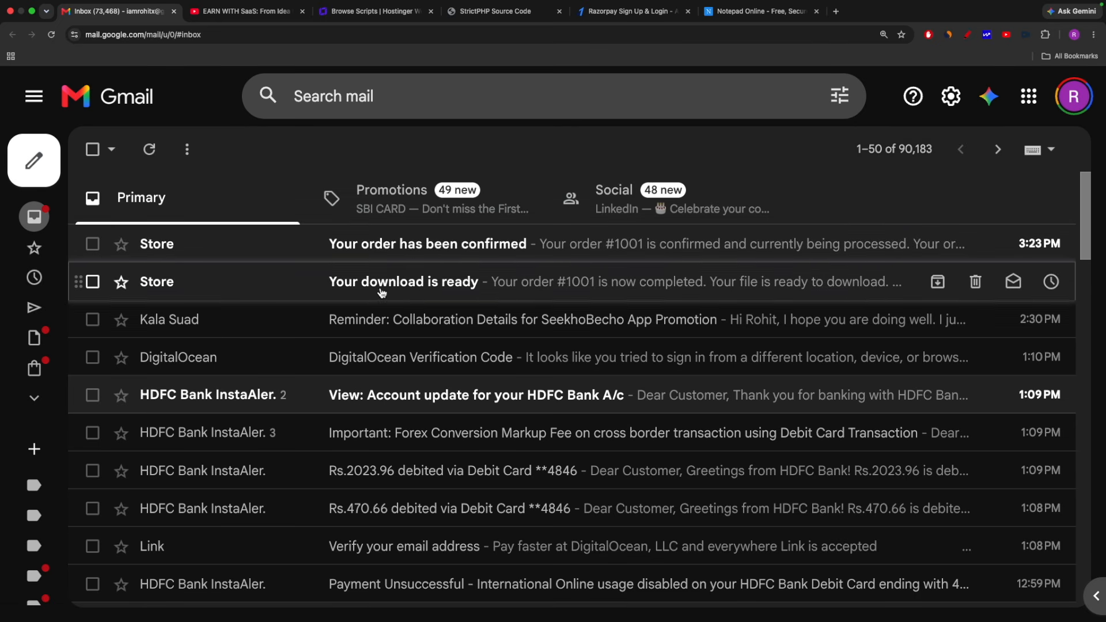
pyautogui.click(387, 244)
pyautogui.scroll(-6, 669, 390)
pyautogui.scroll(6, 760, 378)
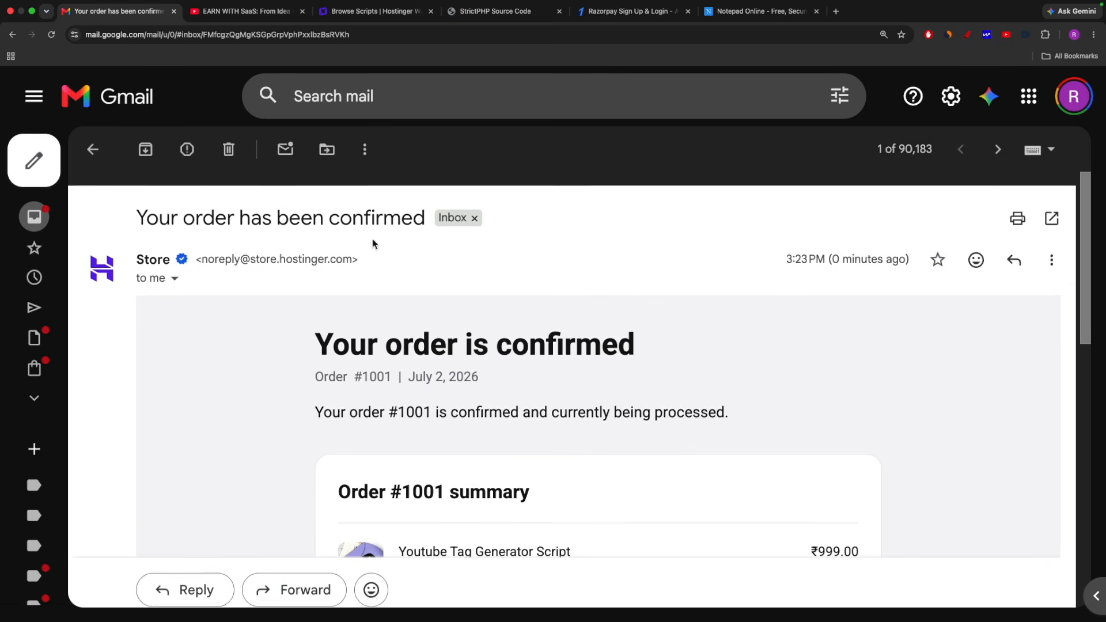
pyautogui.click(93, 150)
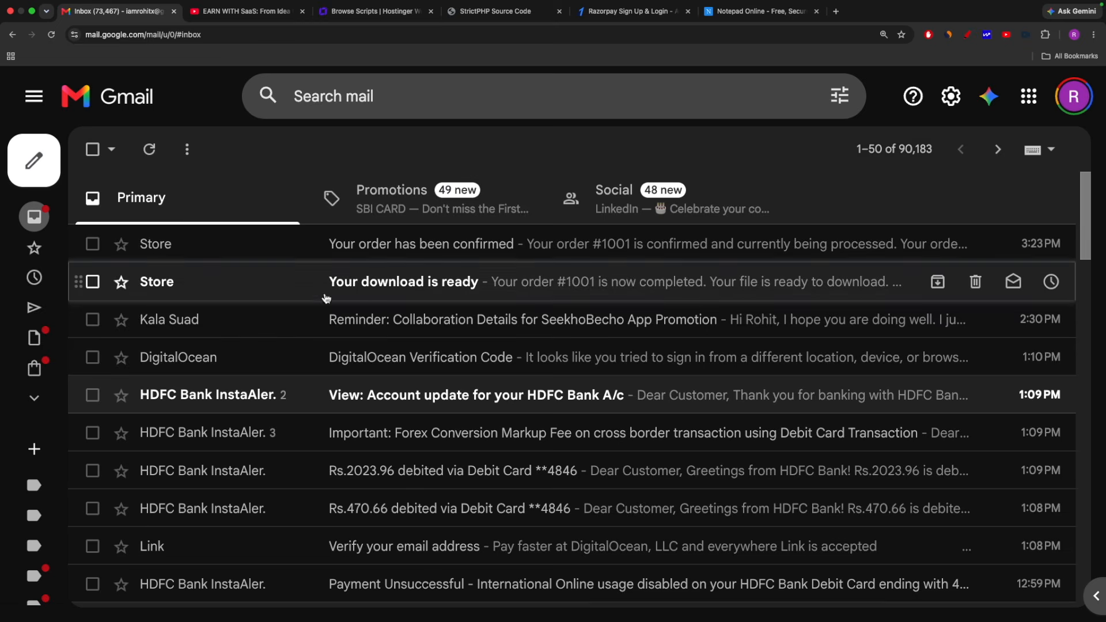
# Open the store's "Your download is ready" email and download the Youtube Tag Generator Script file, youtube-tag-genertor.zip
pyautogui.click(380, 284)
pyautogui.scroll(-5, 476, 346)
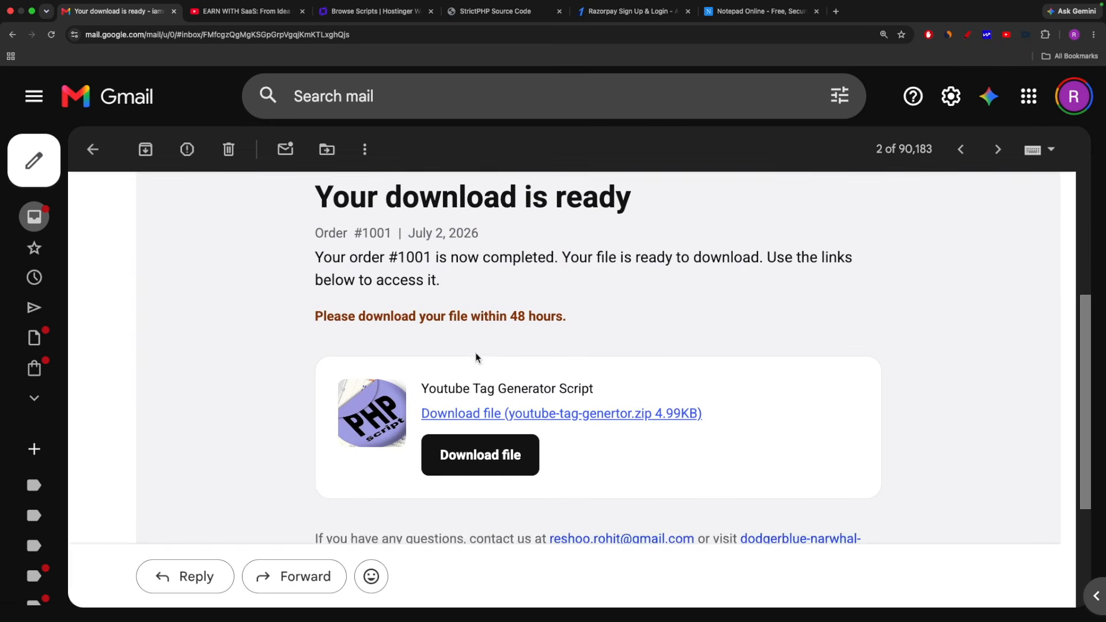
pyautogui.scroll(-2, 600, 400)
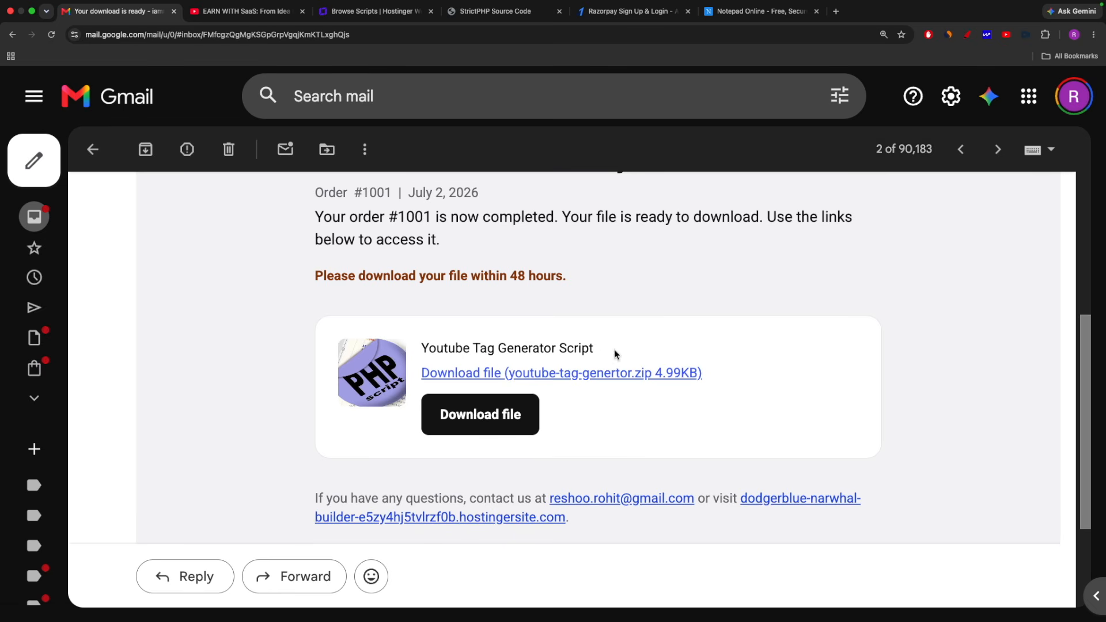
pyautogui.click(498, 419)
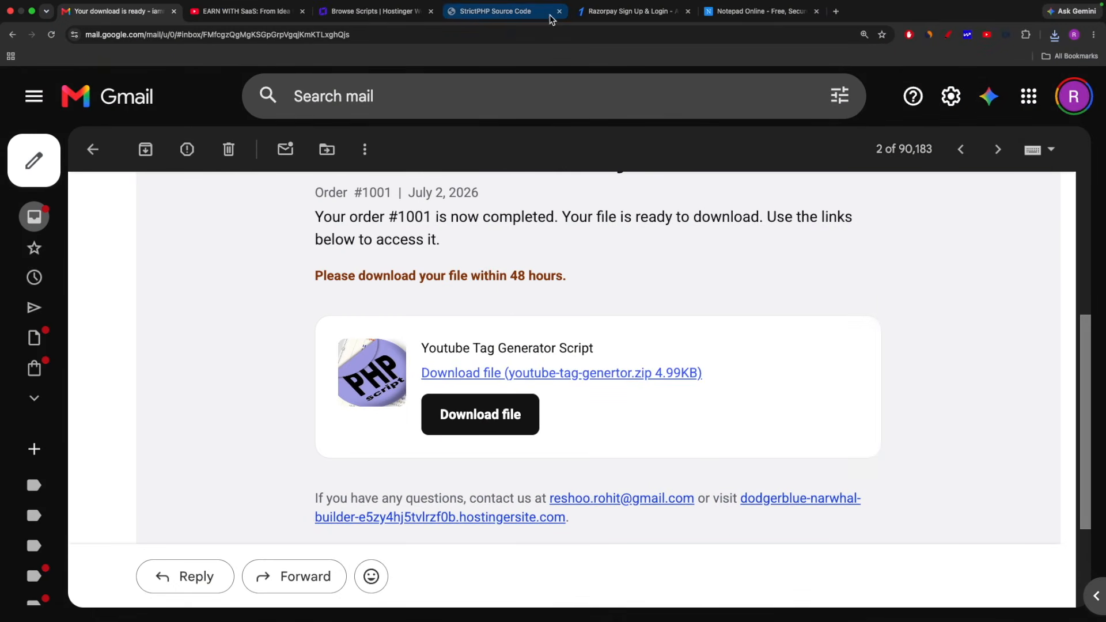
# Switch back to the Hostinger Website Builder and start claiming the free domain for the website
pyautogui.click(367, 13)
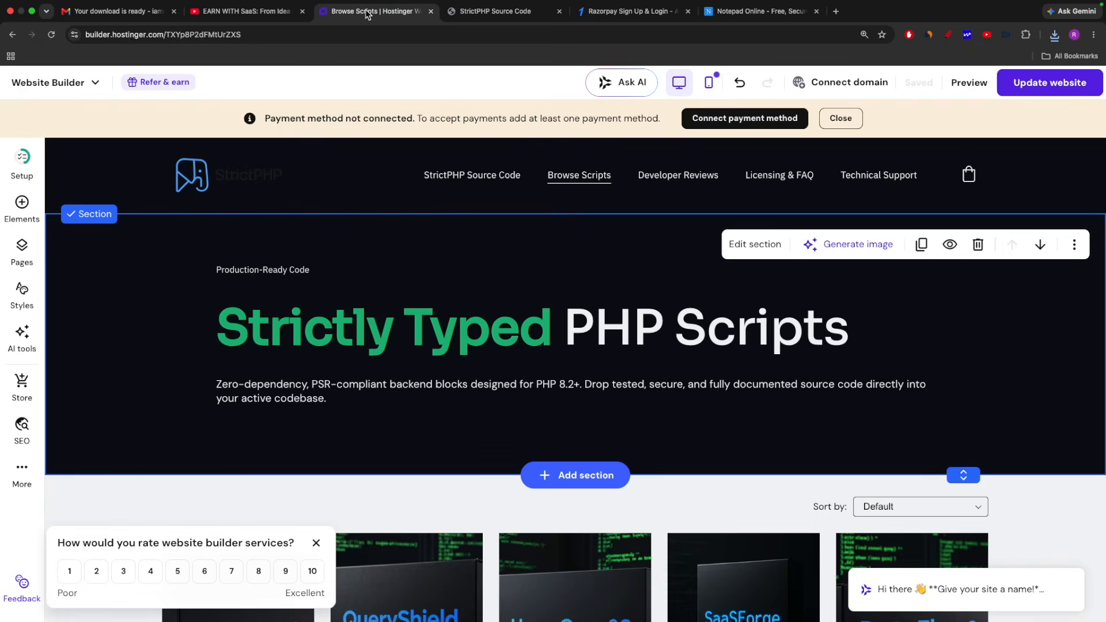
pyautogui.click(846, 88)
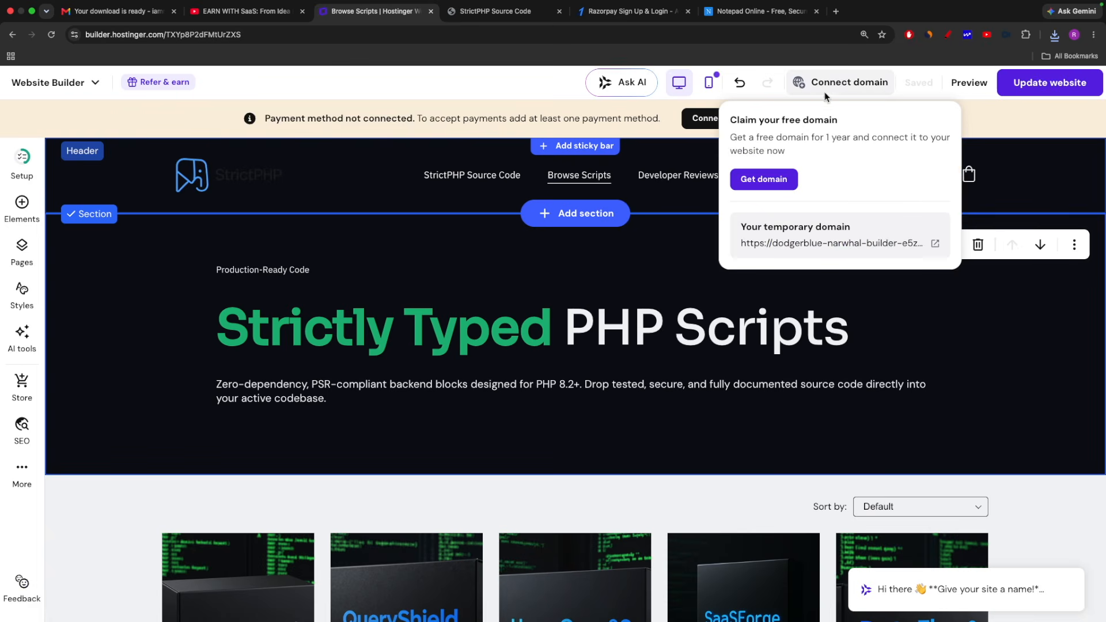
pyautogui.click(755, 180)
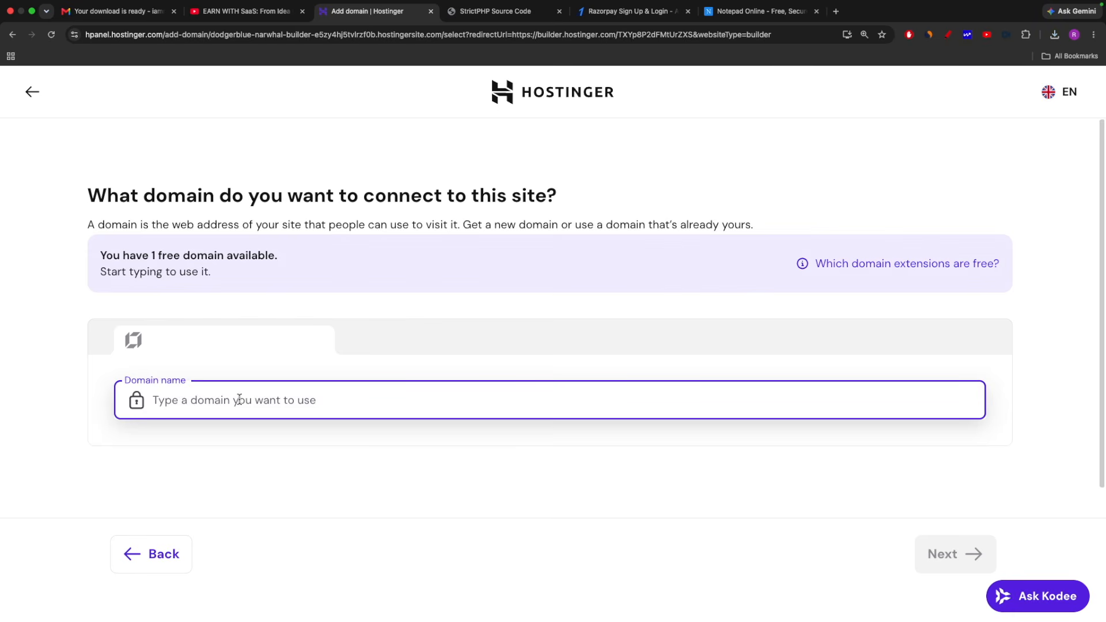
# Search for the domain name askrohitstore, look through the free extensions, and select askrohitstore.in
pyautogui.write('askrohit')
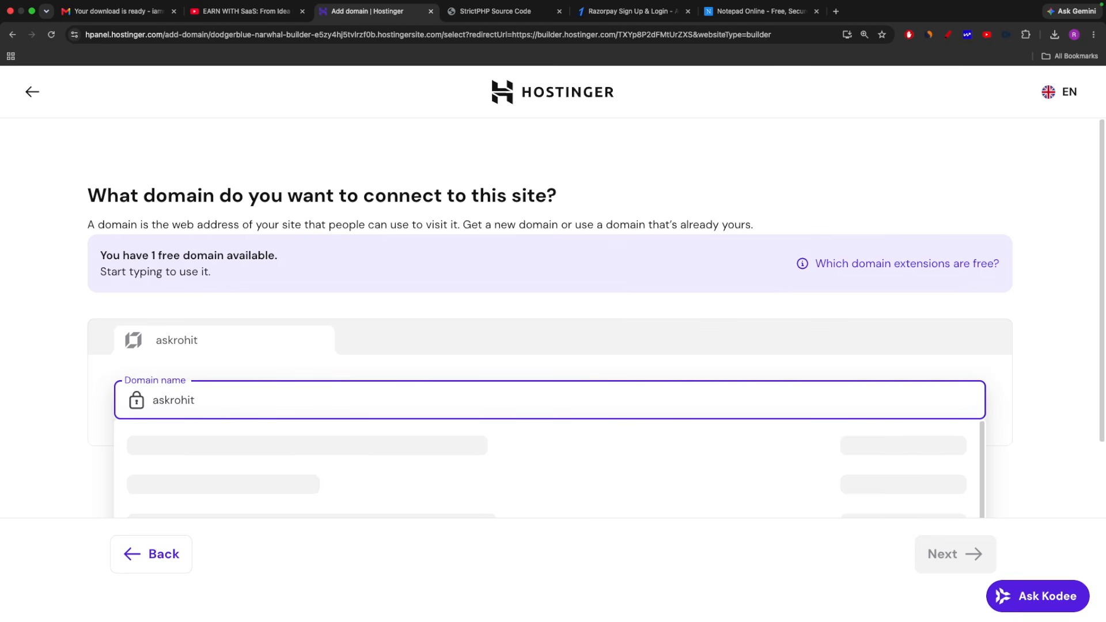
pyautogui.write('sto')
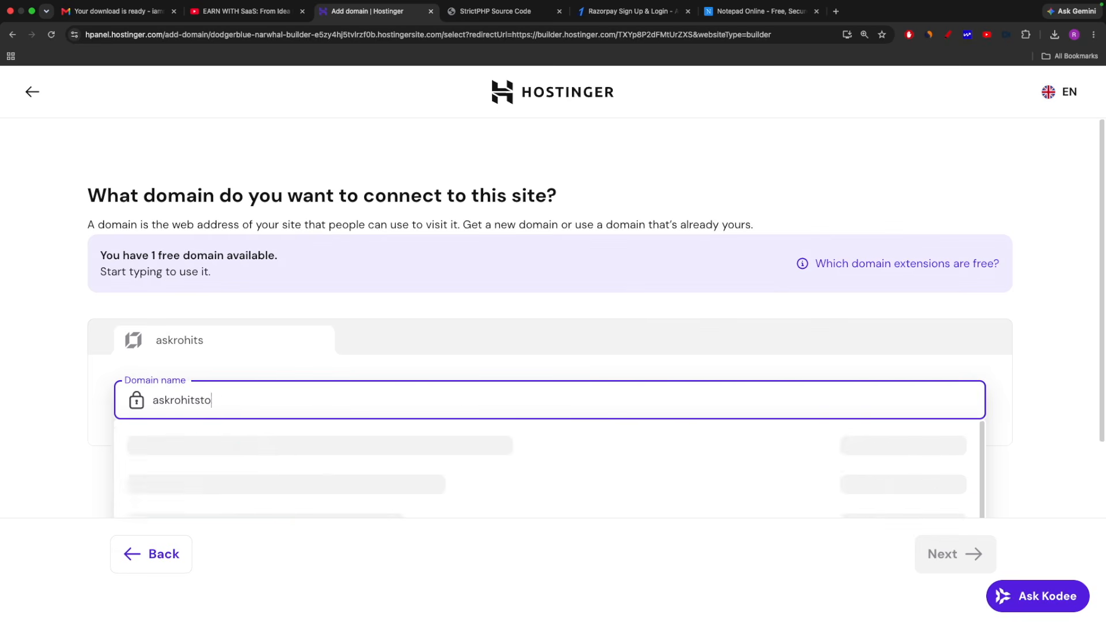
pyautogui.write('re')
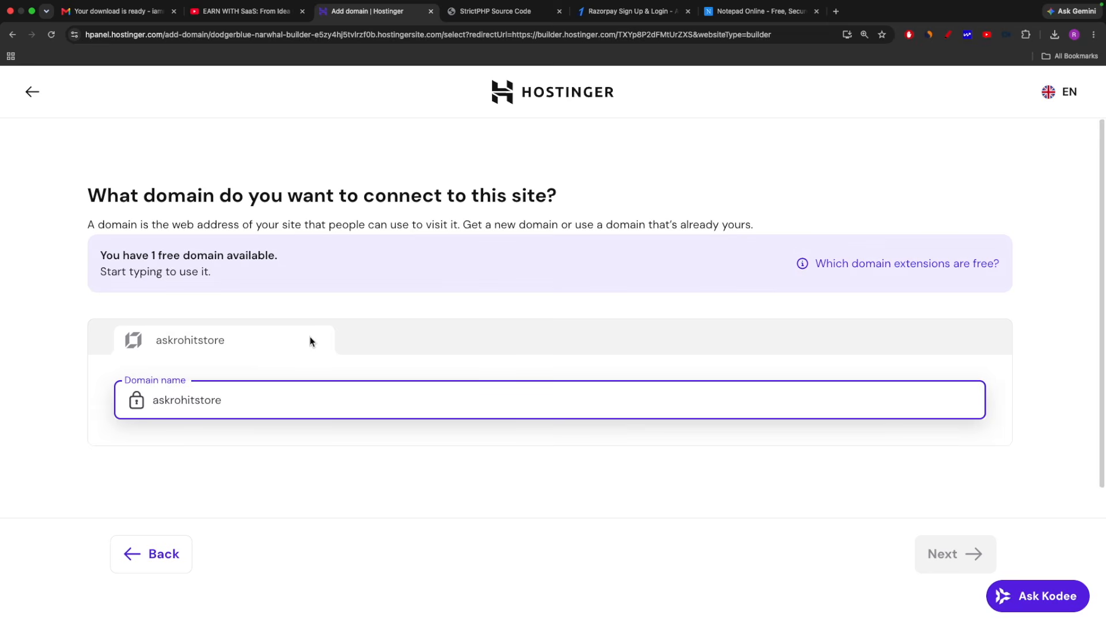
pyautogui.scroll(-1, 309, 341)
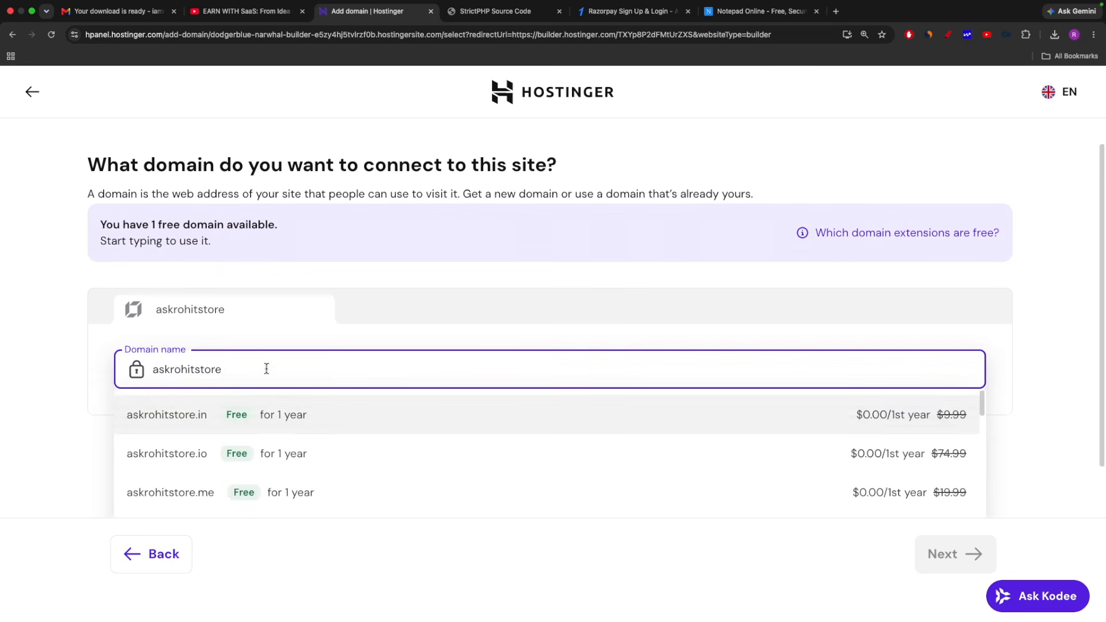
pyautogui.scroll(-2, 264, 377)
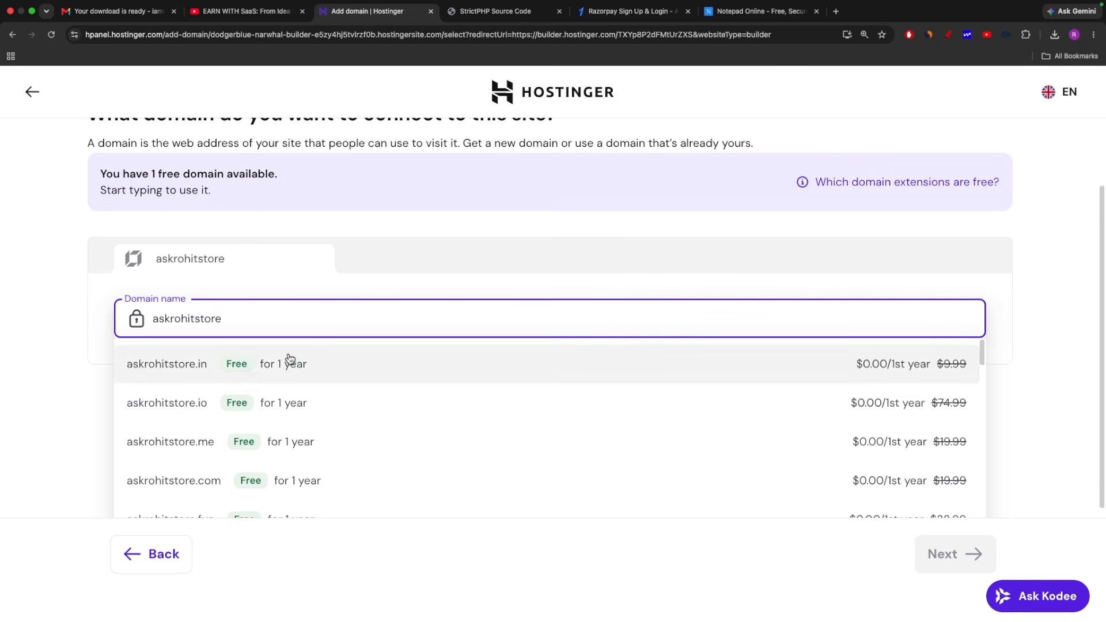
pyautogui.scroll(-1, 444, 428)
pyautogui.scroll(1, 437, 427)
pyautogui.click(168, 370)
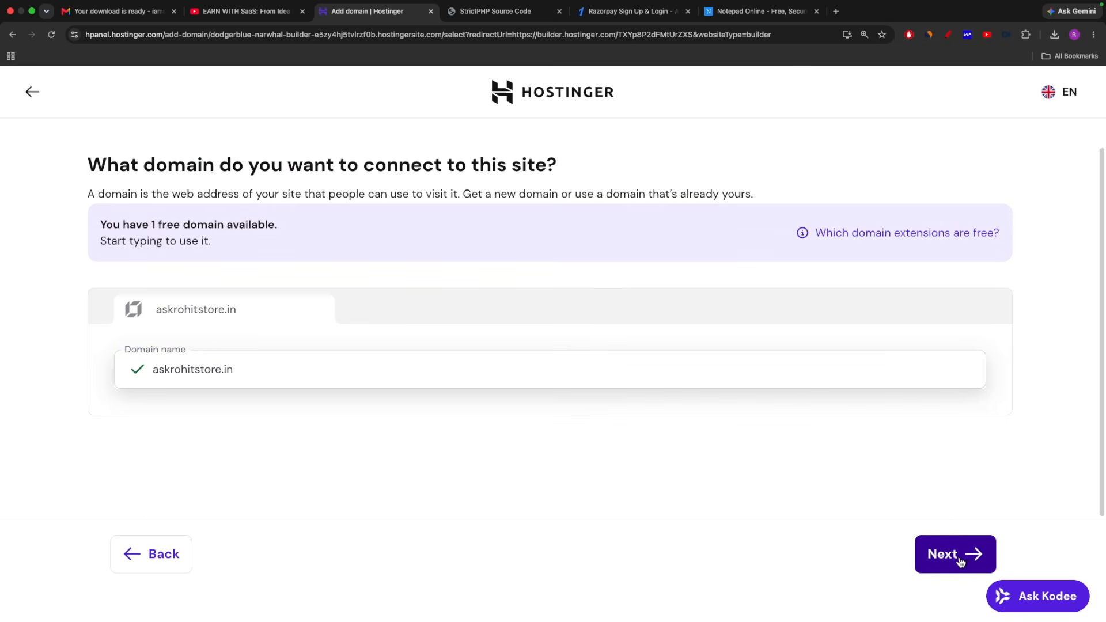